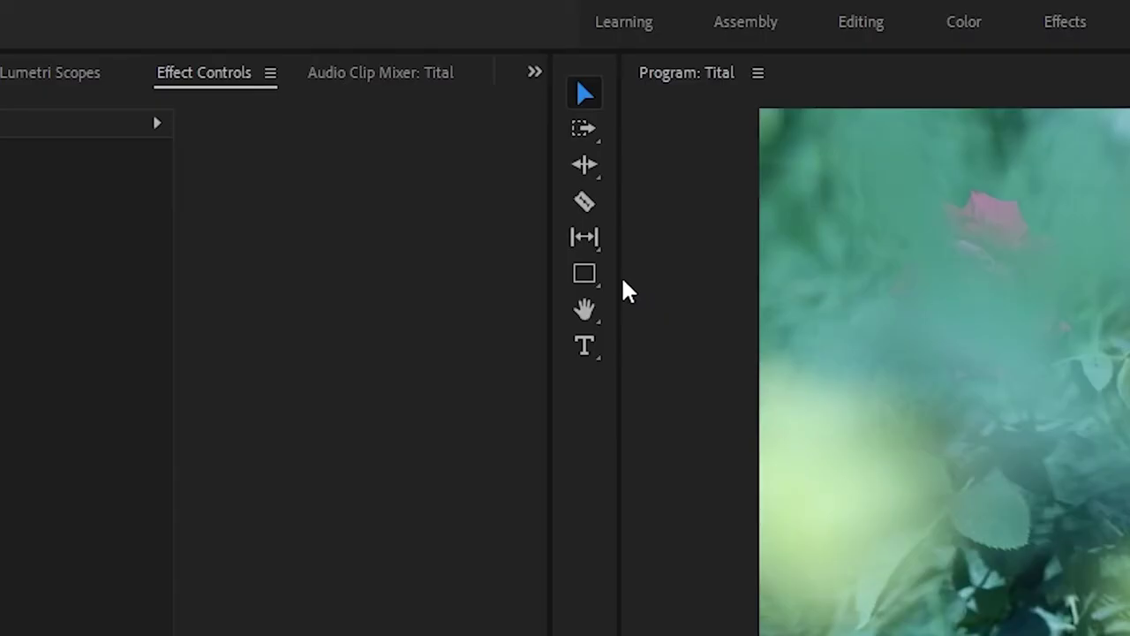
# Draw Shape 01, a thin white vertical rectangle, and align it to the frame's vertical and horizontal centre
pyautogui.click(584, 273)
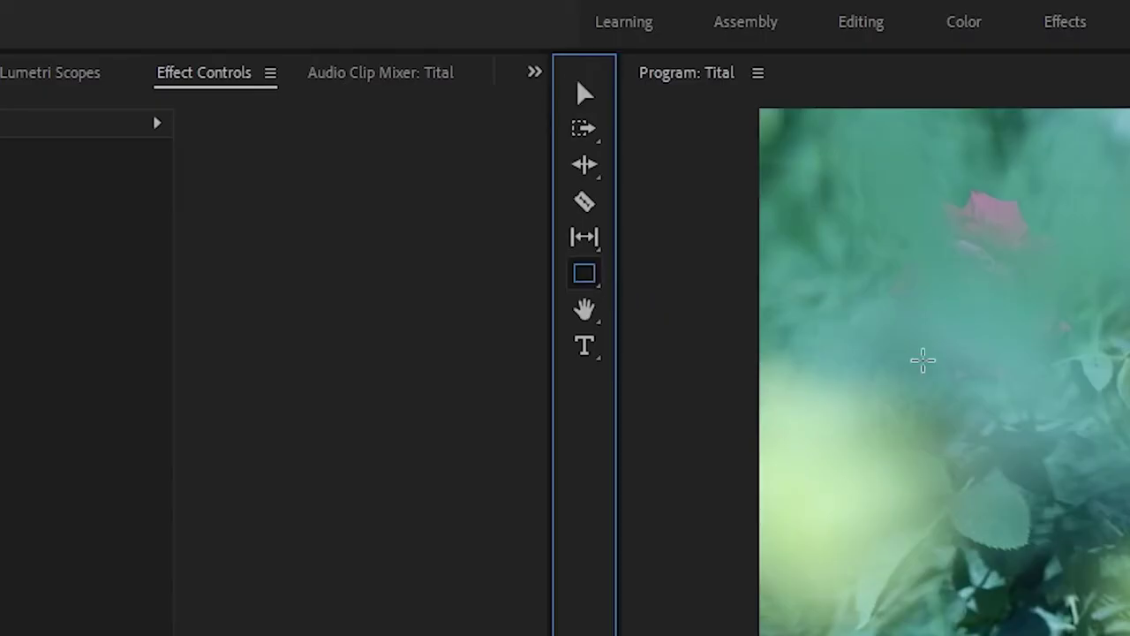
pyautogui.moveTo(630, 188); pyautogui.dragTo(632, 237)
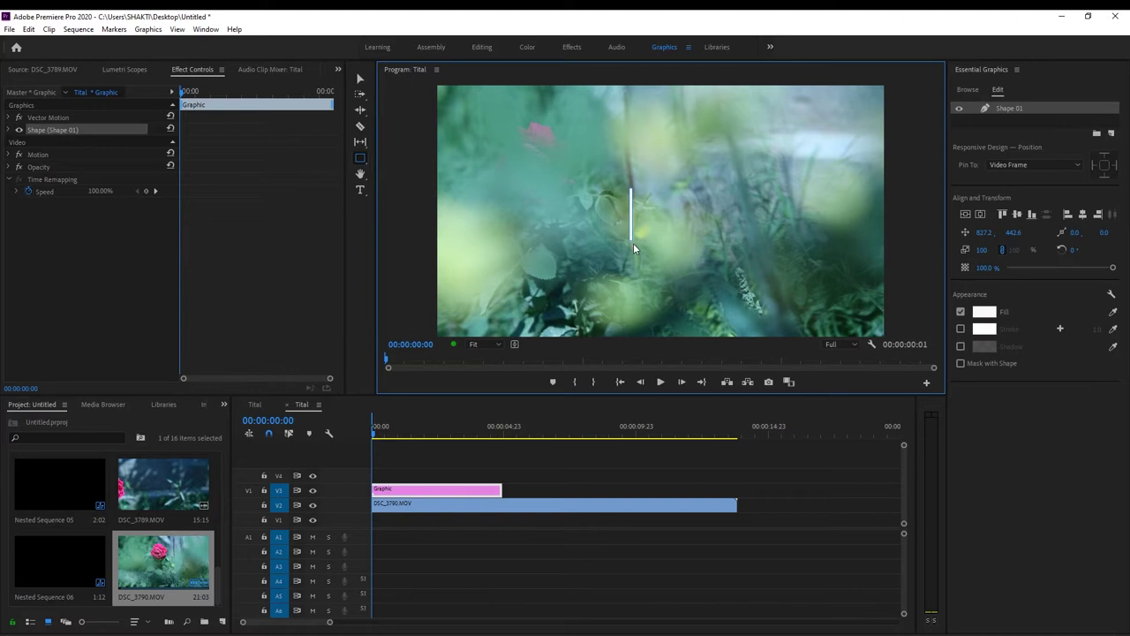
pyautogui.click(1017, 215)
pyautogui.click(1083, 215)
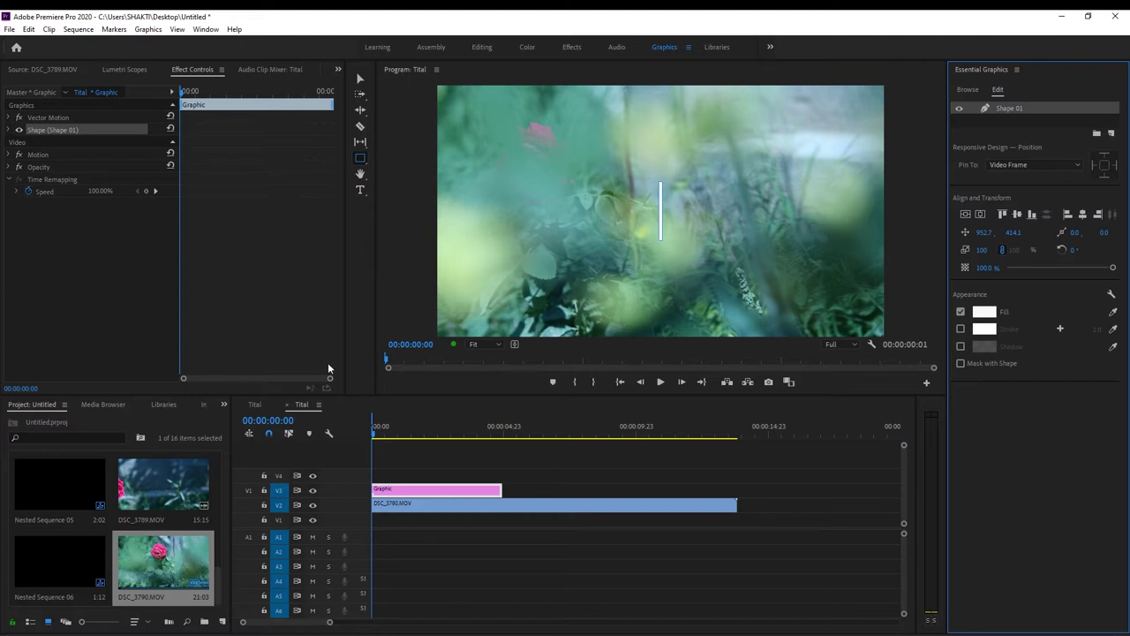
pyautogui.click(361, 191)
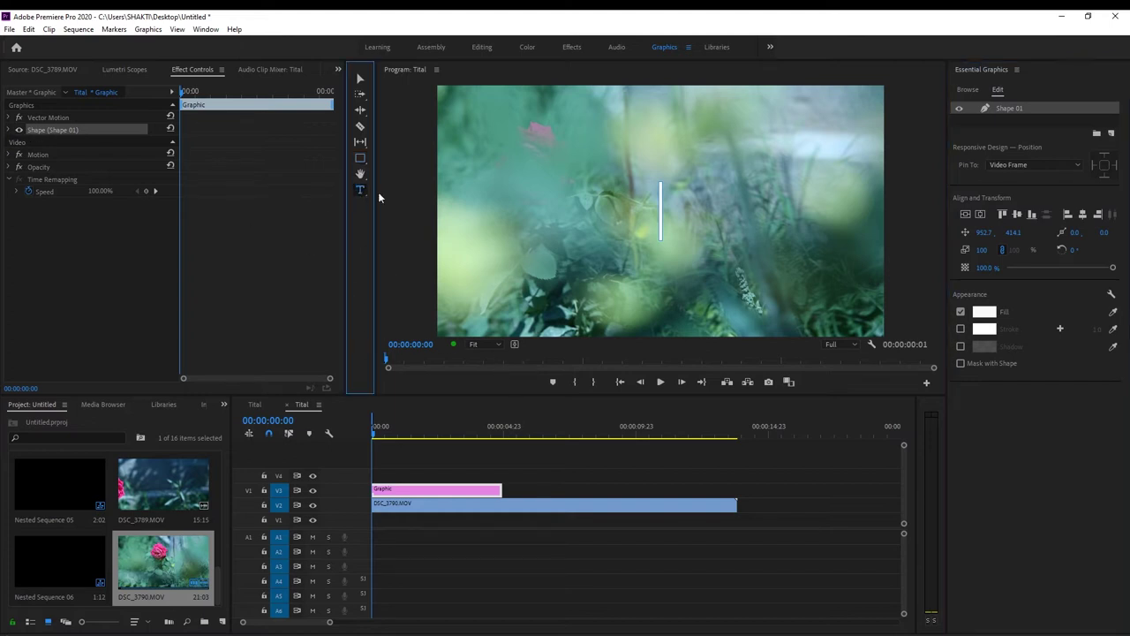
# Type 'STUDIO SHAKTI' on the footage and expand its Text properties in Effect Controls
pyautogui.click(578, 191)
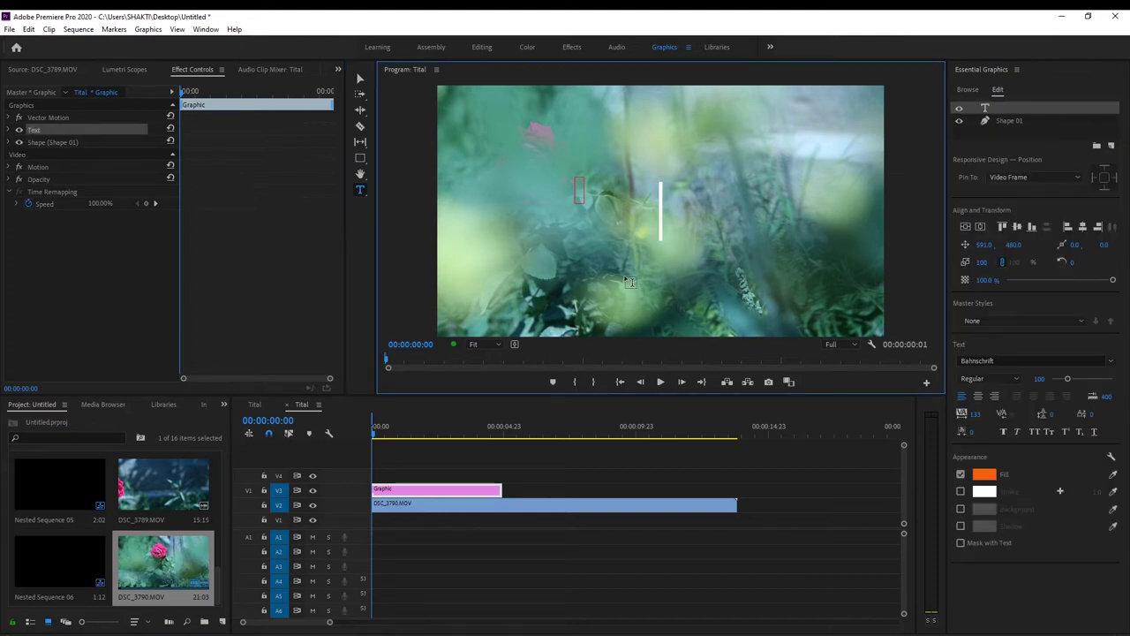
pyautogui.write('STUDIO')
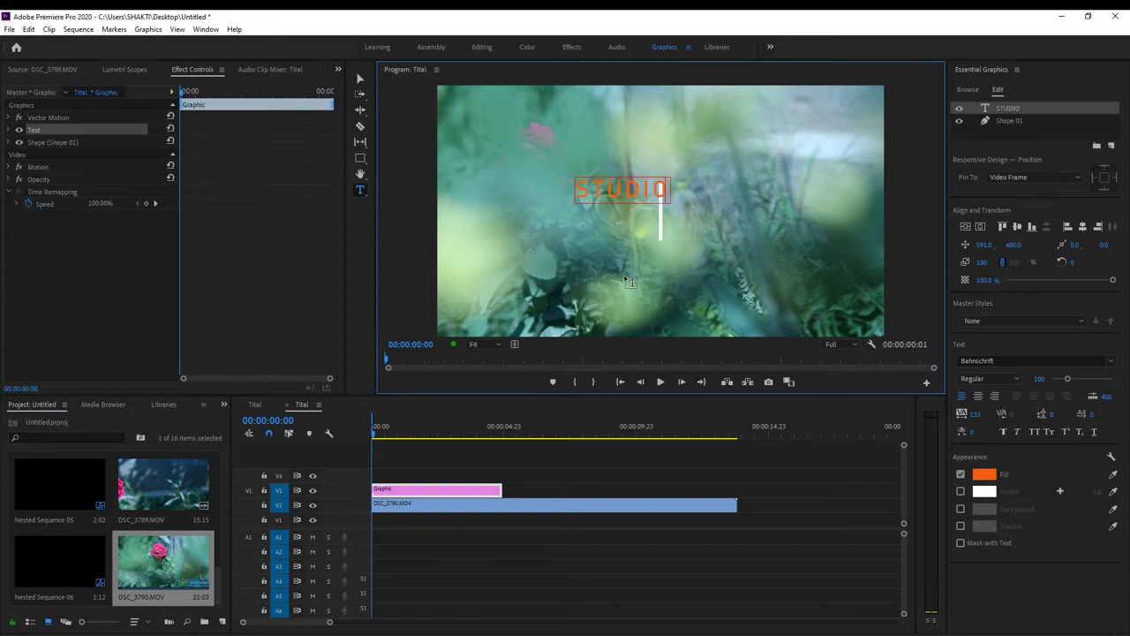
pyautogui.write(' SHAKTI')
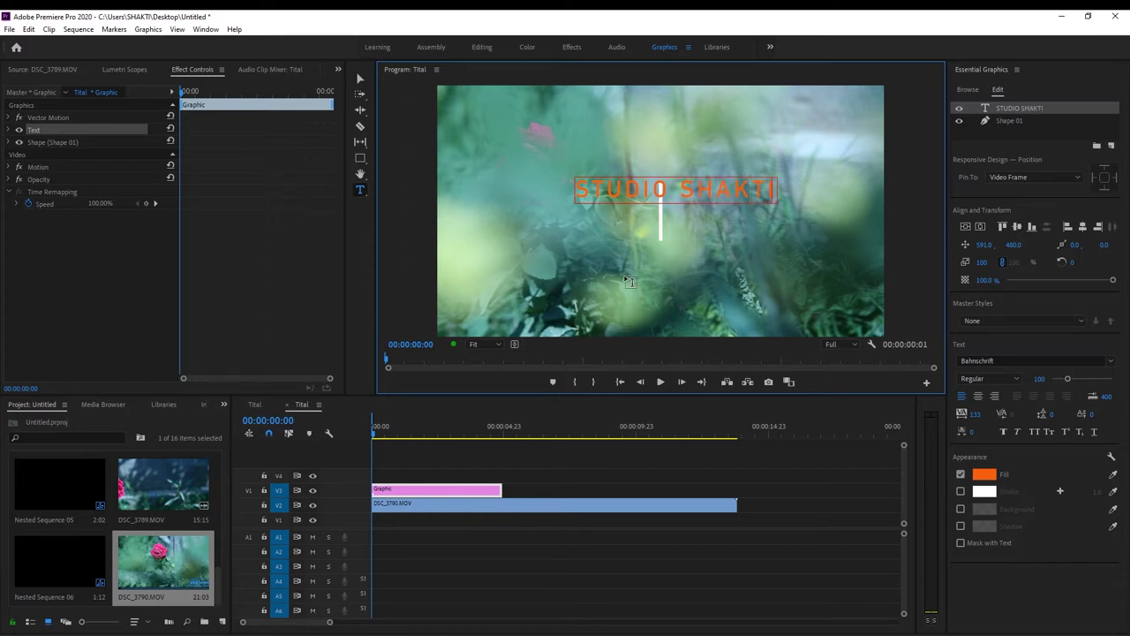
pyautogui.click(6, 132)
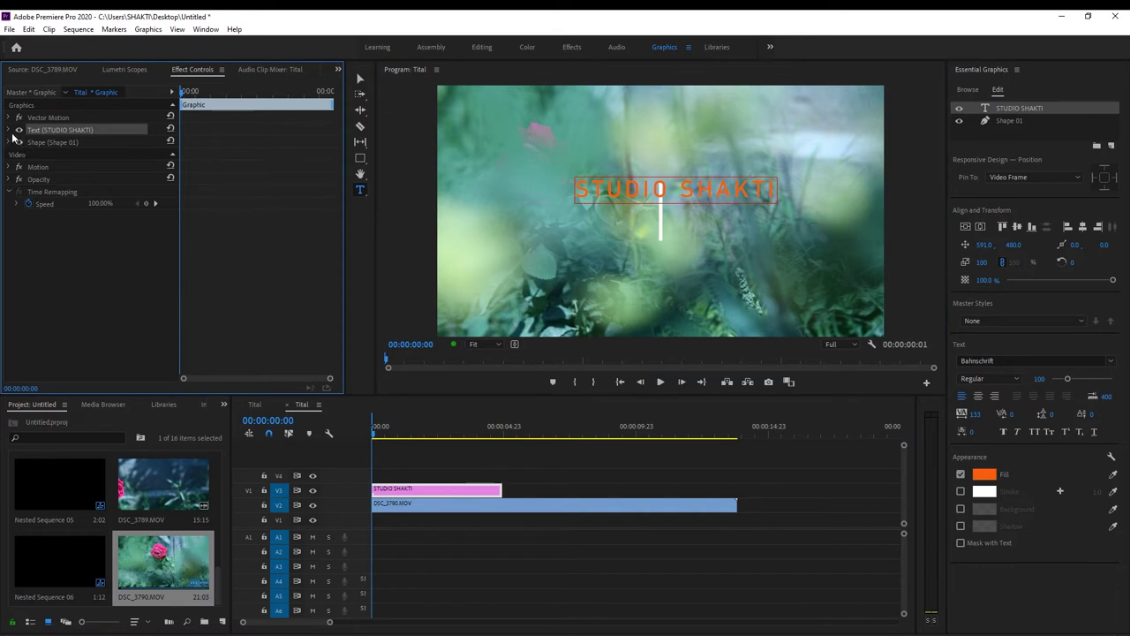
pyautogui.click(13, 131)
# Turn on a near-white background box behind the title and round its corners
pyautogui.click(37, 316)
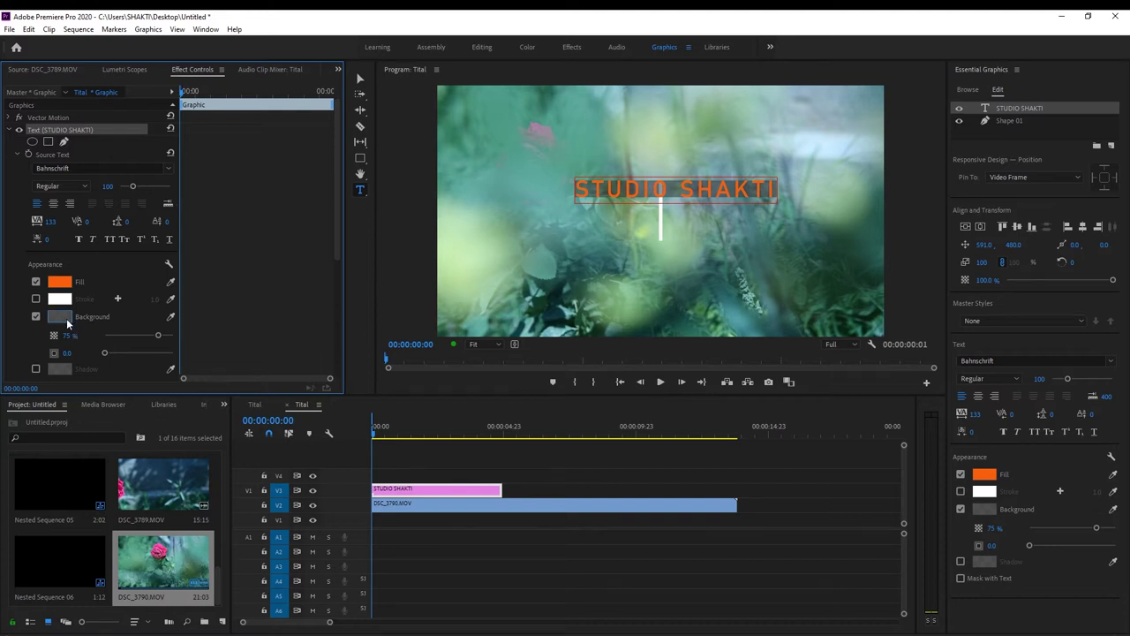
pyautogui.click(62, 317)
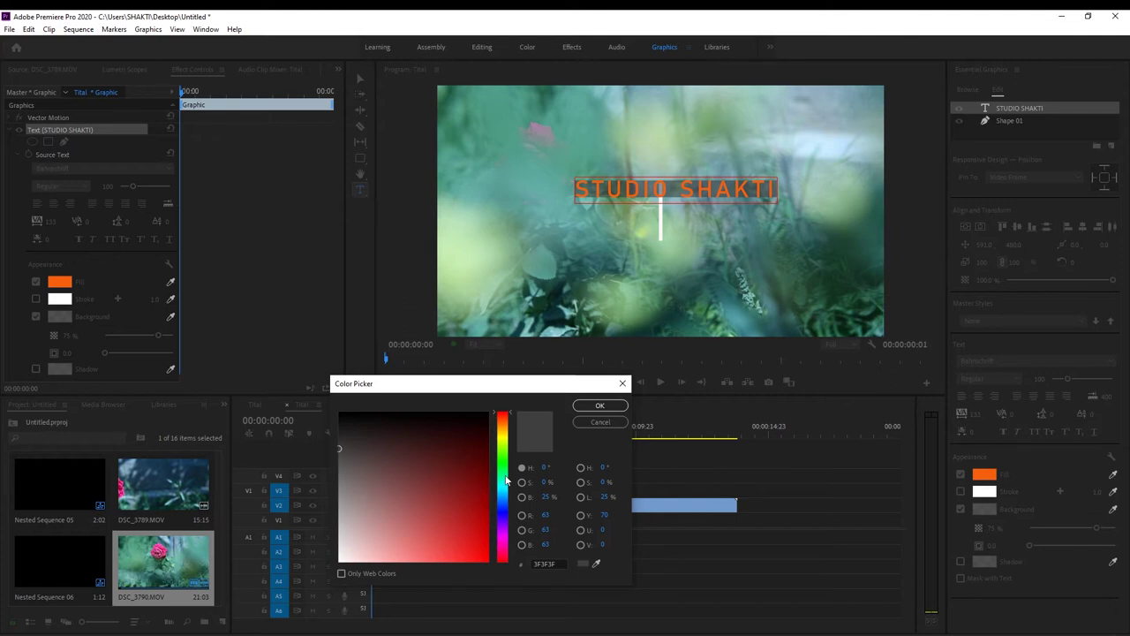
pyautogui.click(341, 559)
pyautogui.click(598, 405)
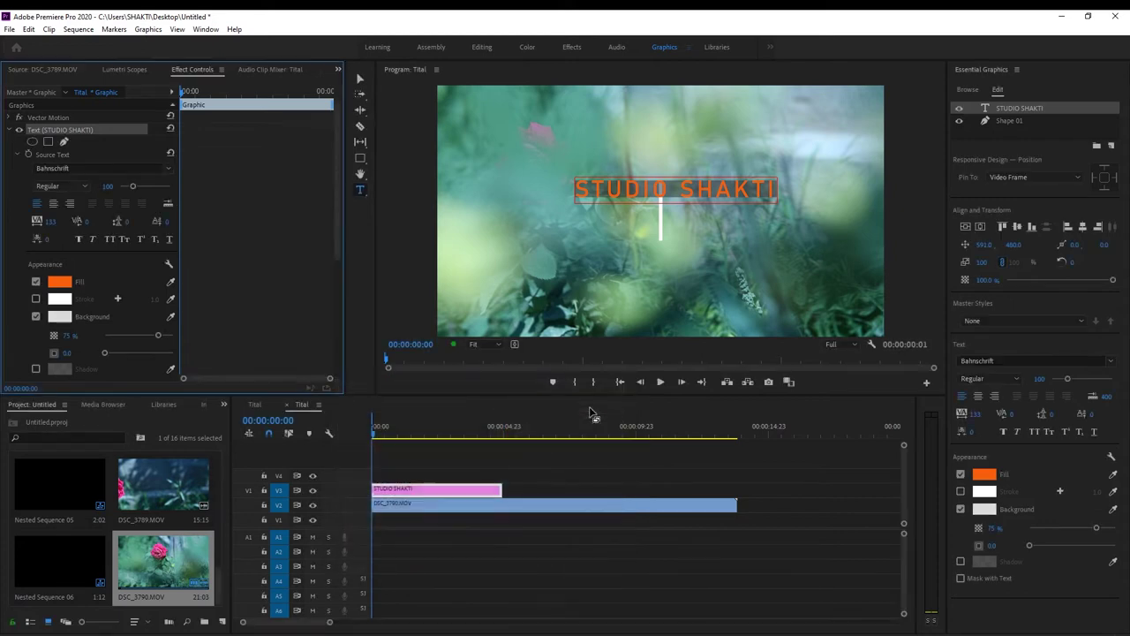
pyautogui.moveTo(106, 353); pyautogui.dragTo(113, 354)
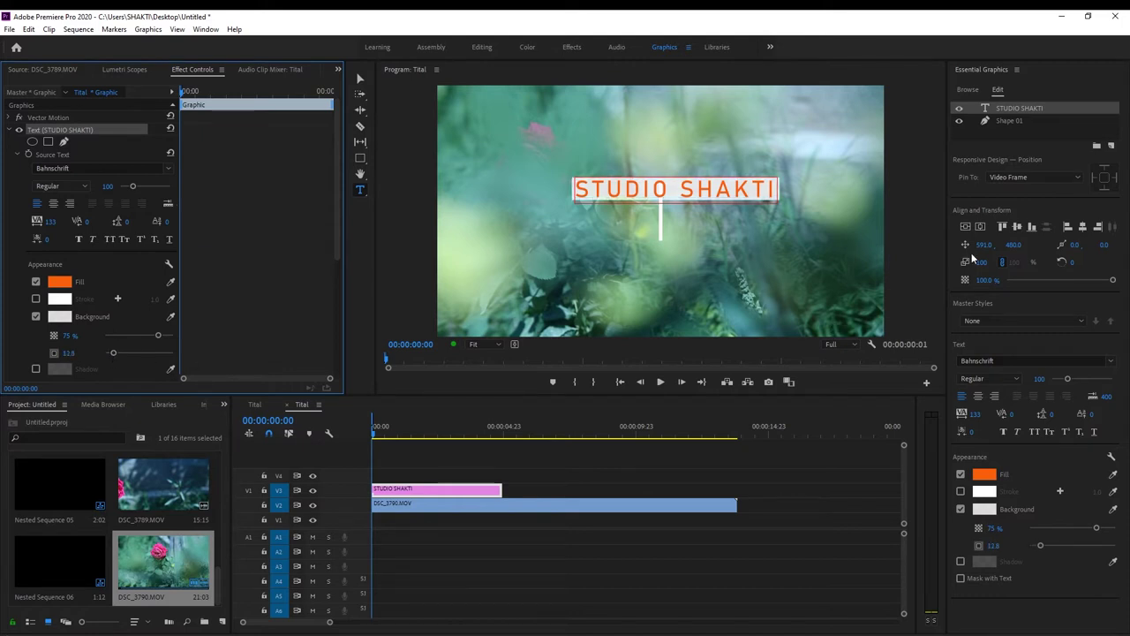
# Centre the title vertically and horizontally, then start a new line after STUDIO SHAKTI
pyautogui.click(1018, 228)
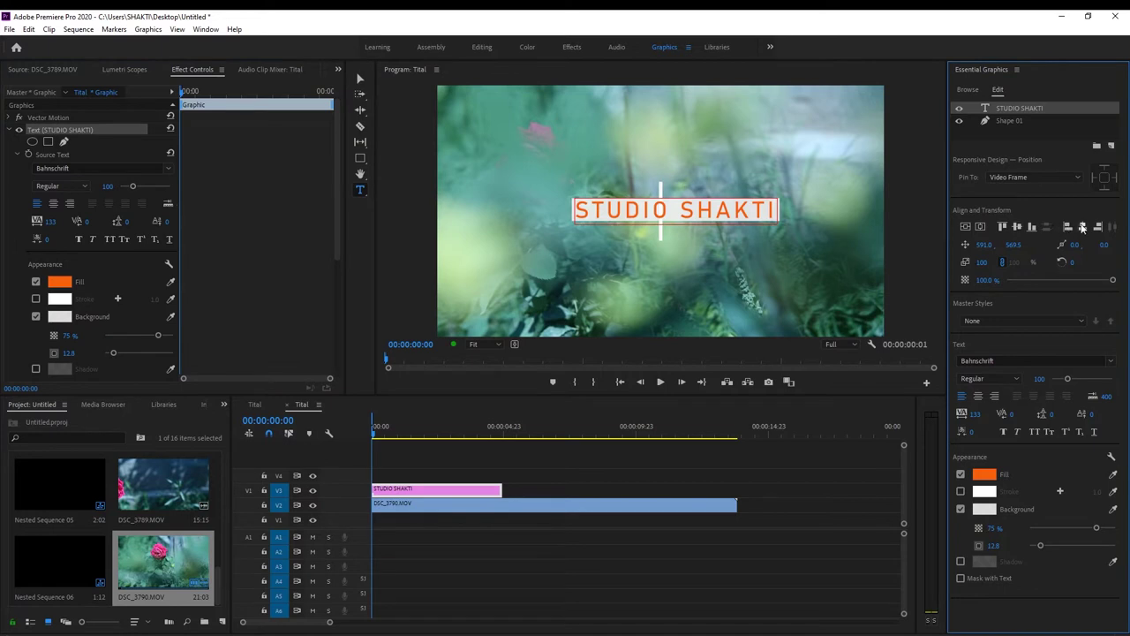
pyautogui.click(1085, 228)
pyautogui.click(762, 212)
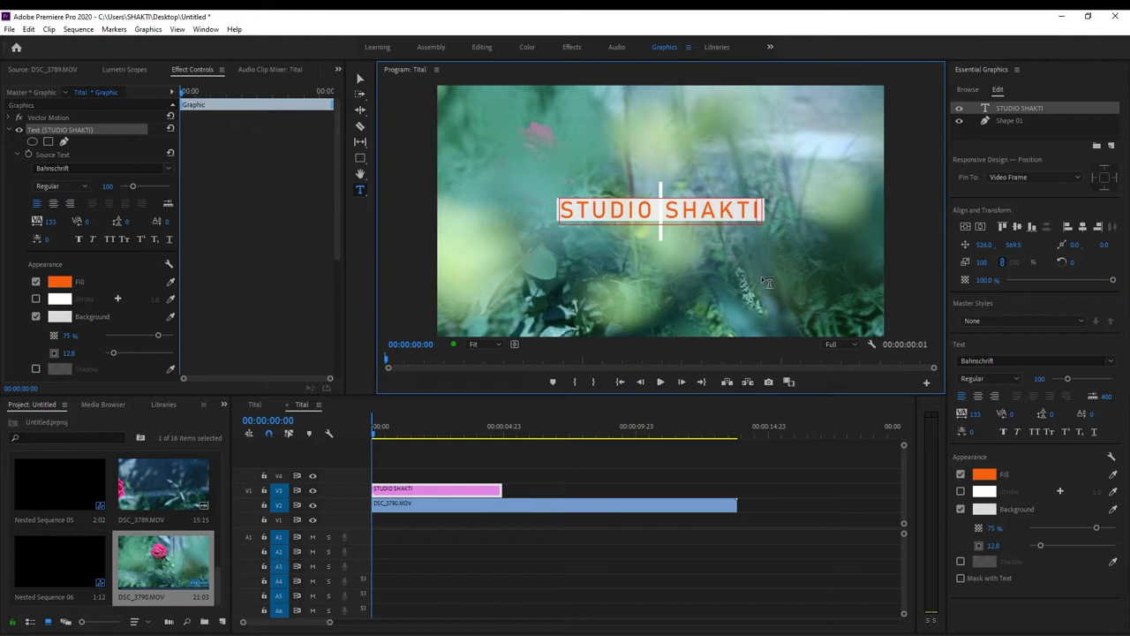
pyautogui.press('Return')
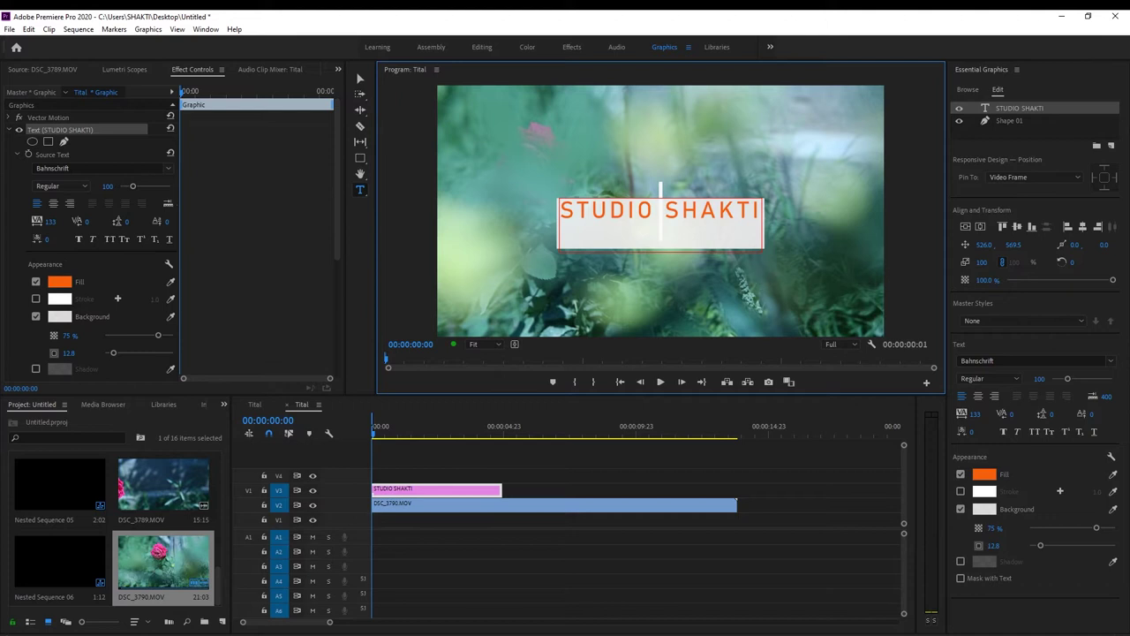
# Type 'CREATIVE LOGO' as the title's second line and exit text editing
pyautogui.write('CRE')
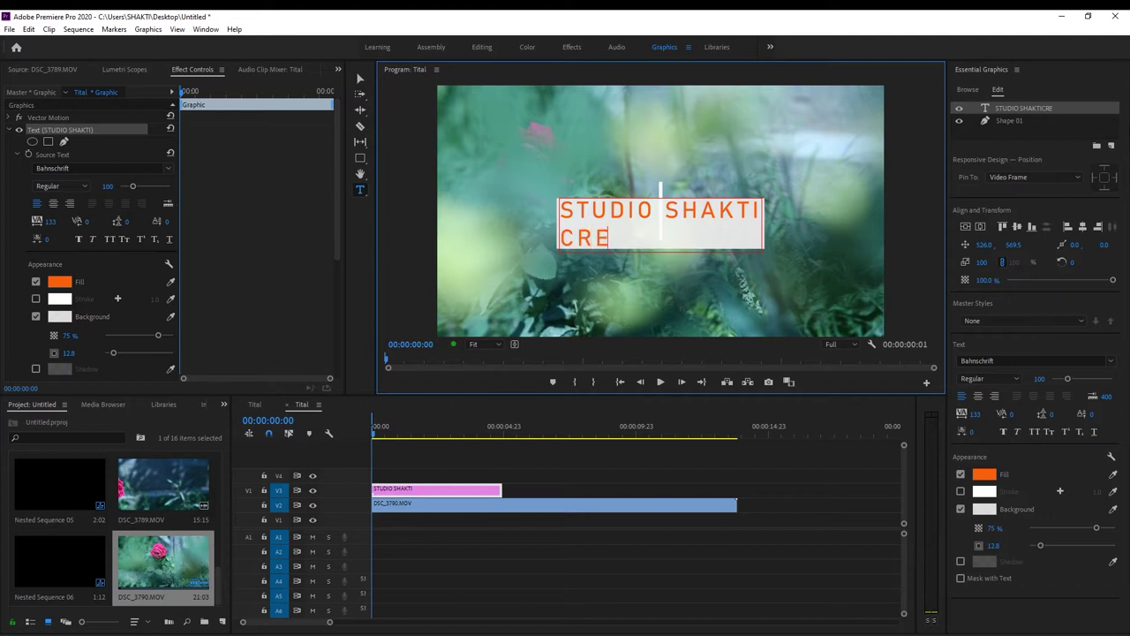
pyautogui.write('A')
pyautogui.write('T')
pyautogui.write('IVE')
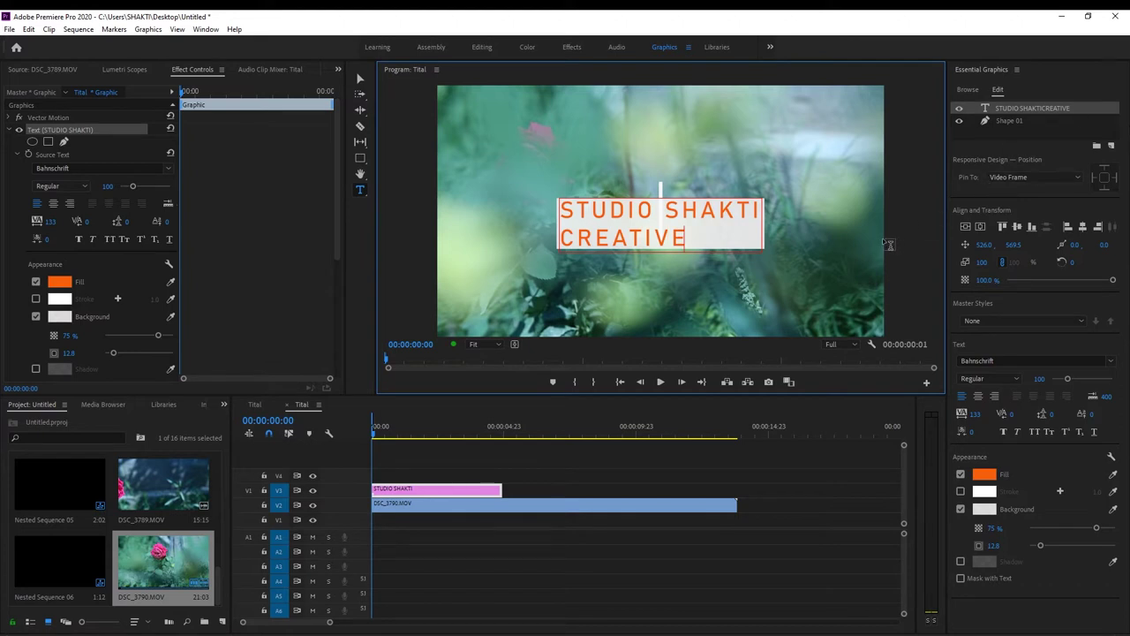
pyautogui.write(' LOG')
pyautogui.write('O')
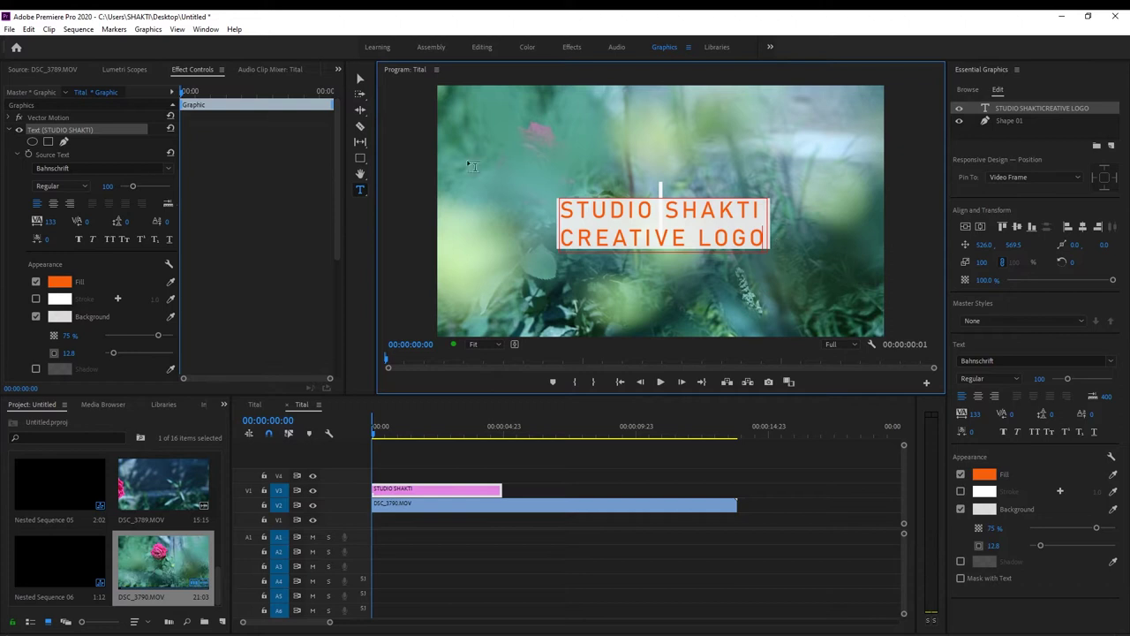
pyautogui.click(361, 80)
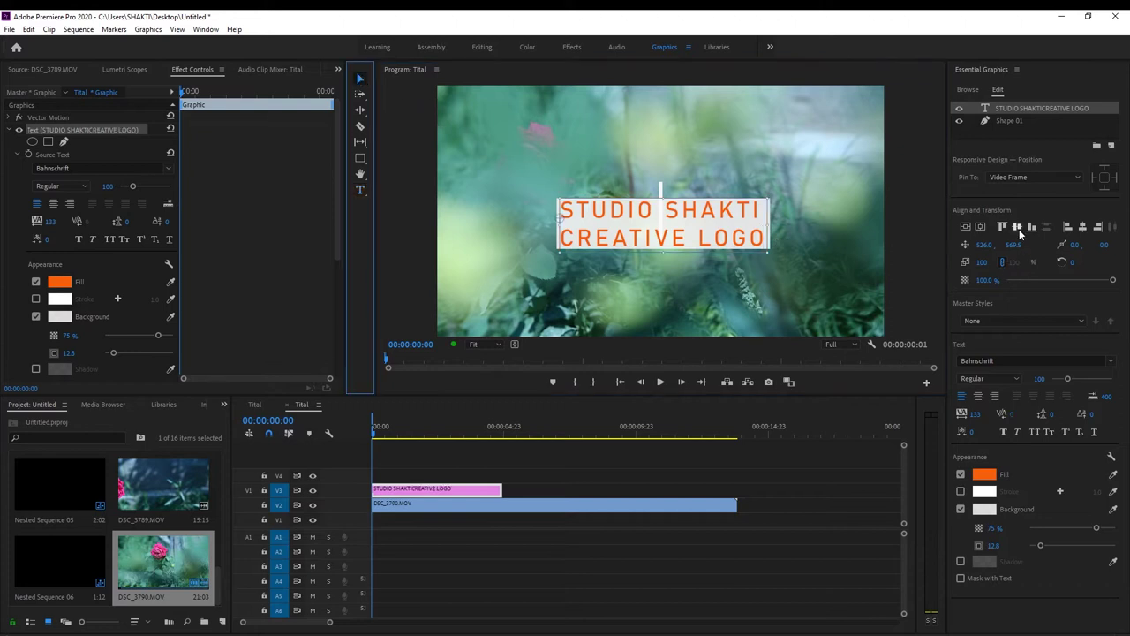
# Centre-align both title lines and re-centre the title block at 950.5, 509.5
pyautogui.click(978, 397)
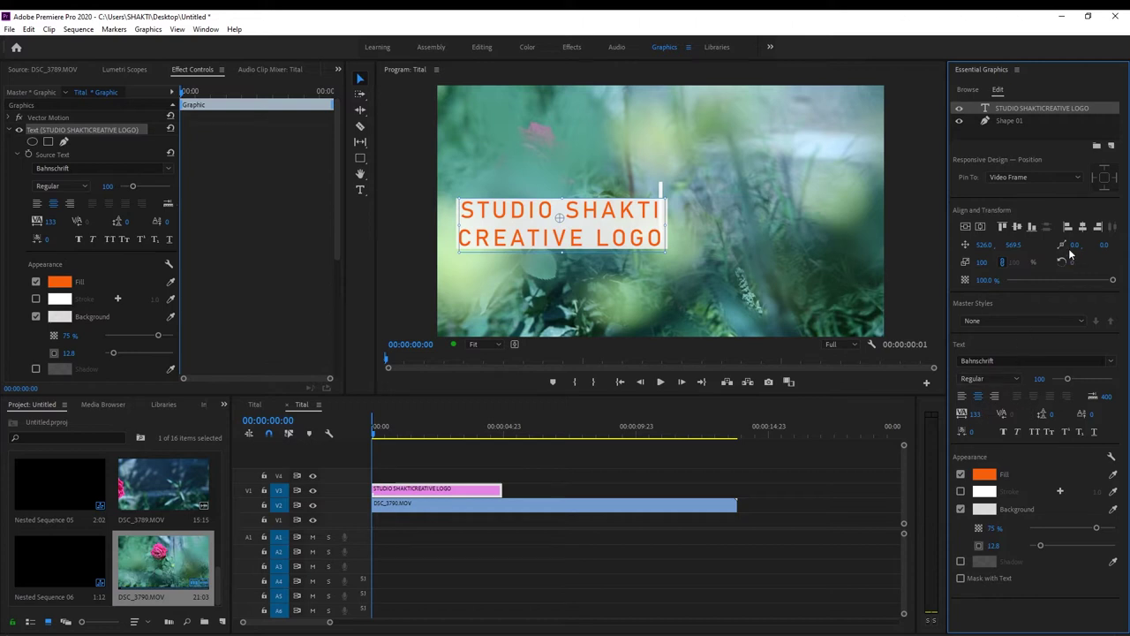
pyautogui.click(1083, 227)
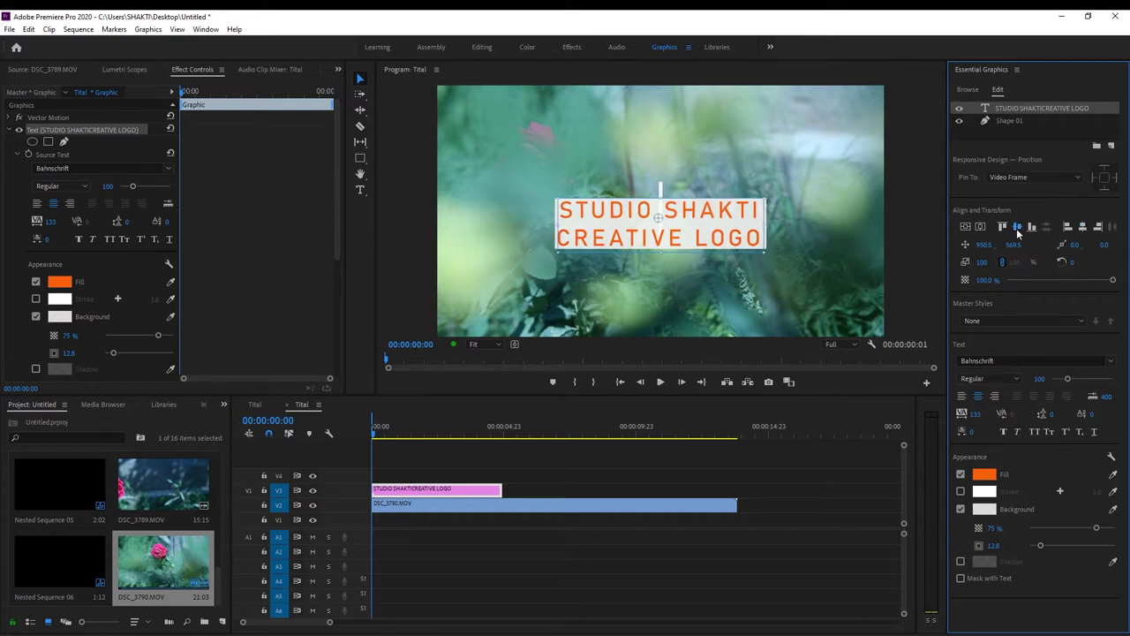
pyautogui.click(1016, 228)
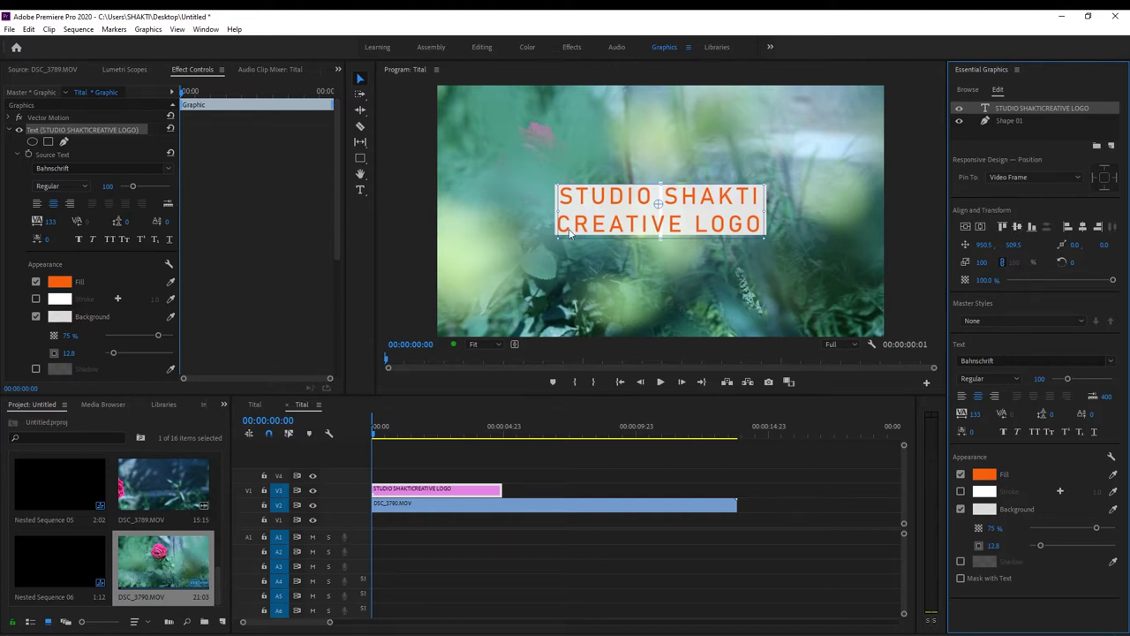
pyautogui.click(361, 192)
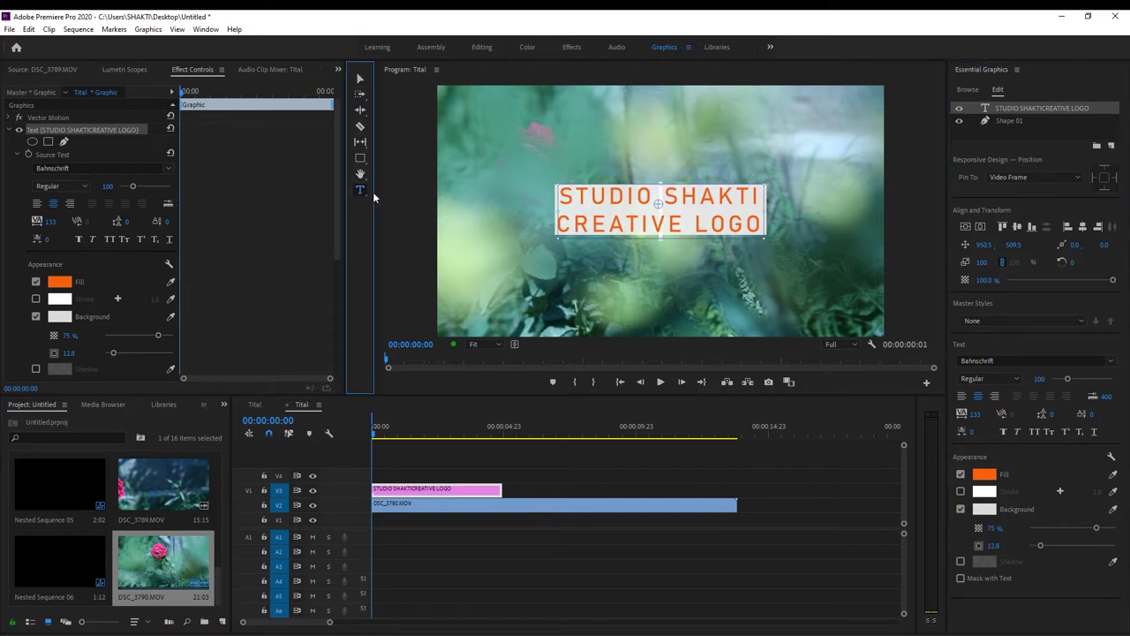
# Make the STUDIO SHAKTI line bold and set the second line's font to Brush Script Std
pyautogui.moveTo(564, 196); pyautogui.dragTo(770, 199)
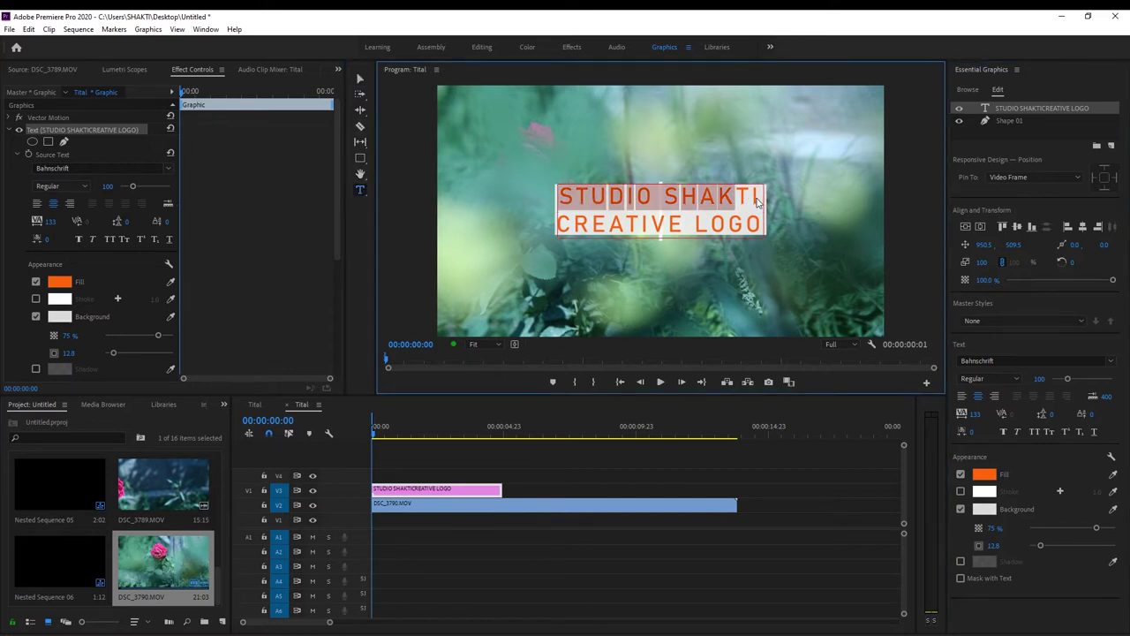
pyautogui.click(1006, 432)
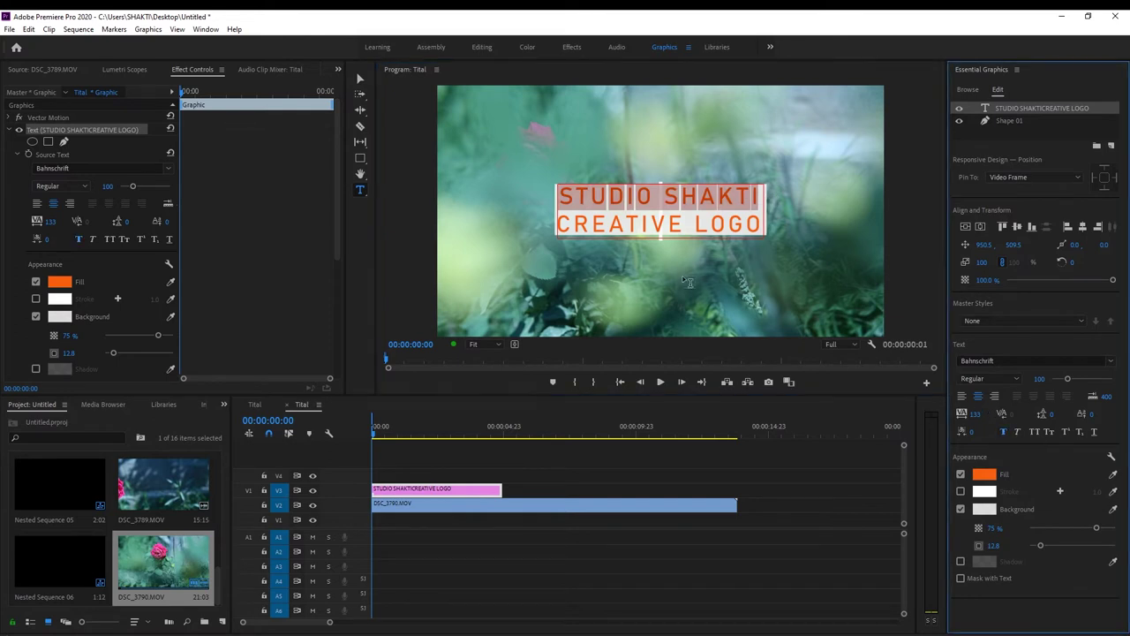
pyautogui.click(674, 232)
pyautogui.moveTo(557, 226); pyautogui.dragTo(777, 234)
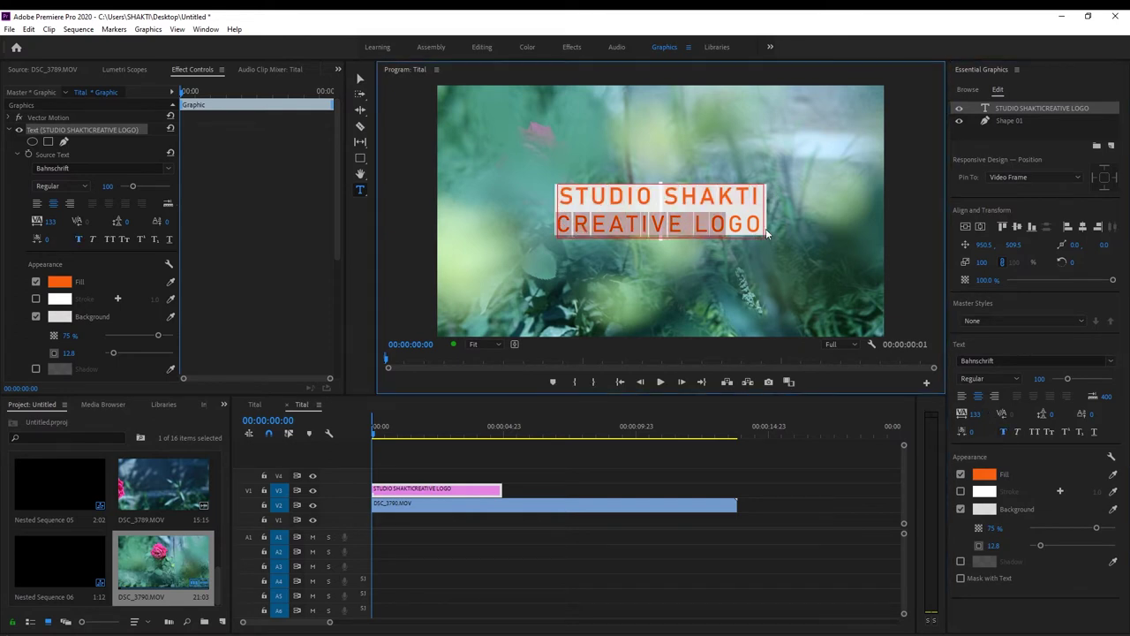
pyautogui.click(1112, 365)
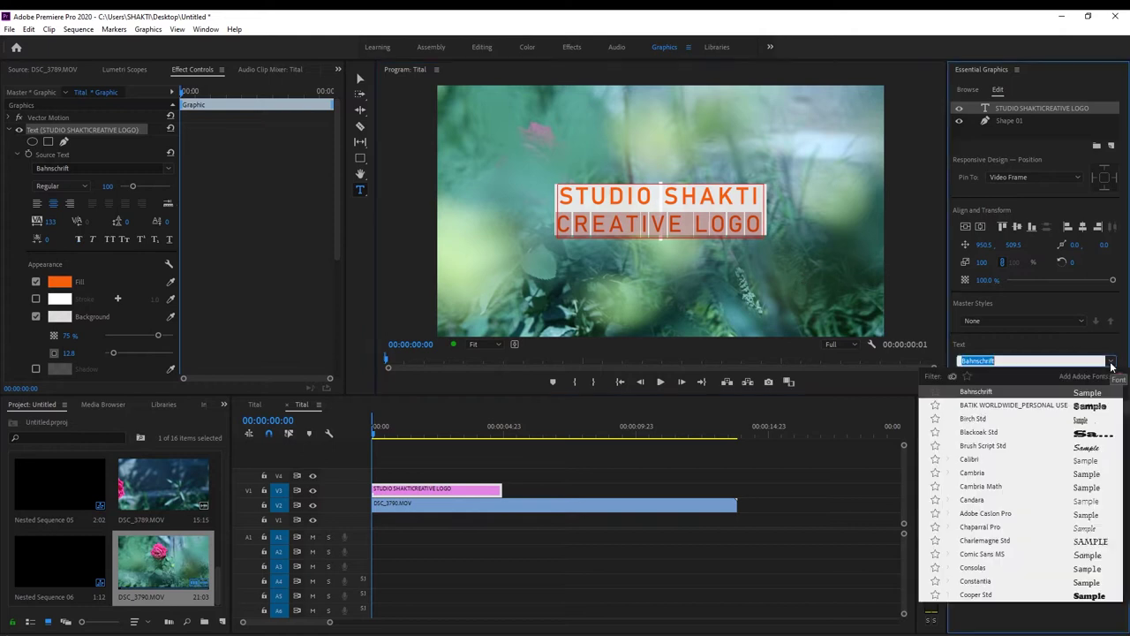
pyautogui.click(1093, 448)
# Retype the second line in mixed case as 'Creative Logo'
pyautogui.moveTo(755, 232); pyautogui.dragTo(689, 232)
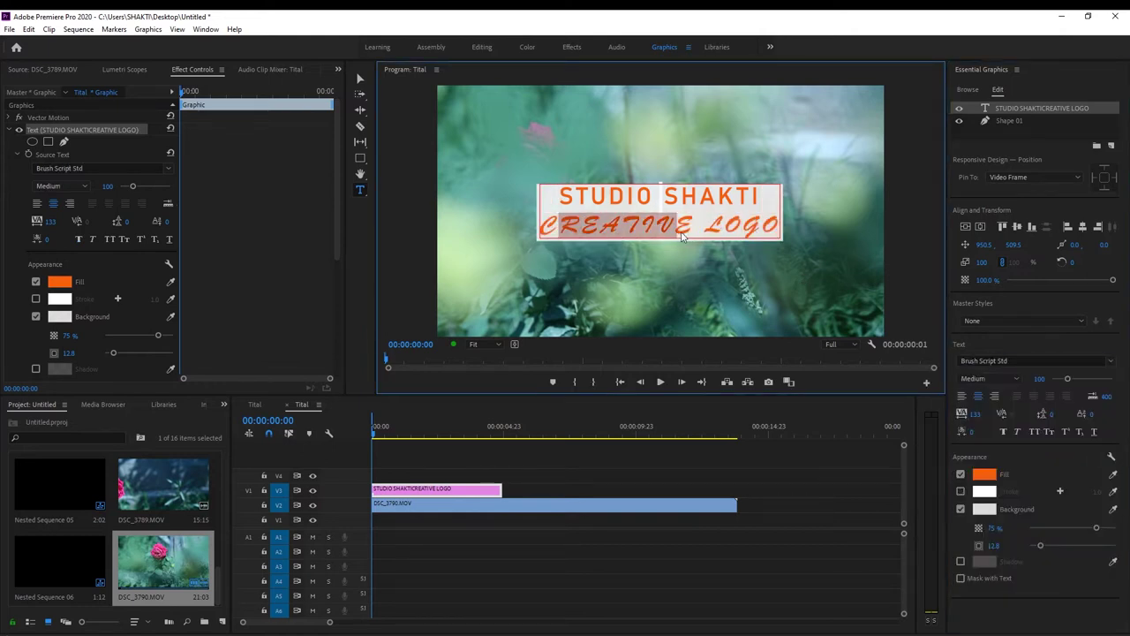
pyautogui.write('Creative')
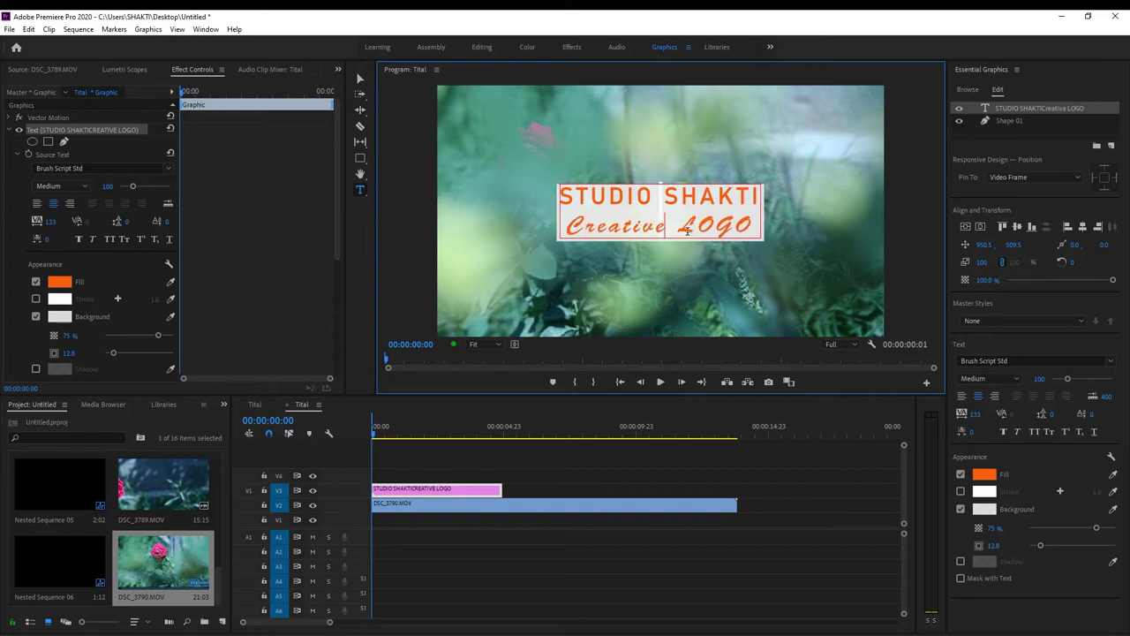
pyautogui.moveTo(697, 229); pyautogui.dragTo(756, 228)
pyautogui.write('ogo')
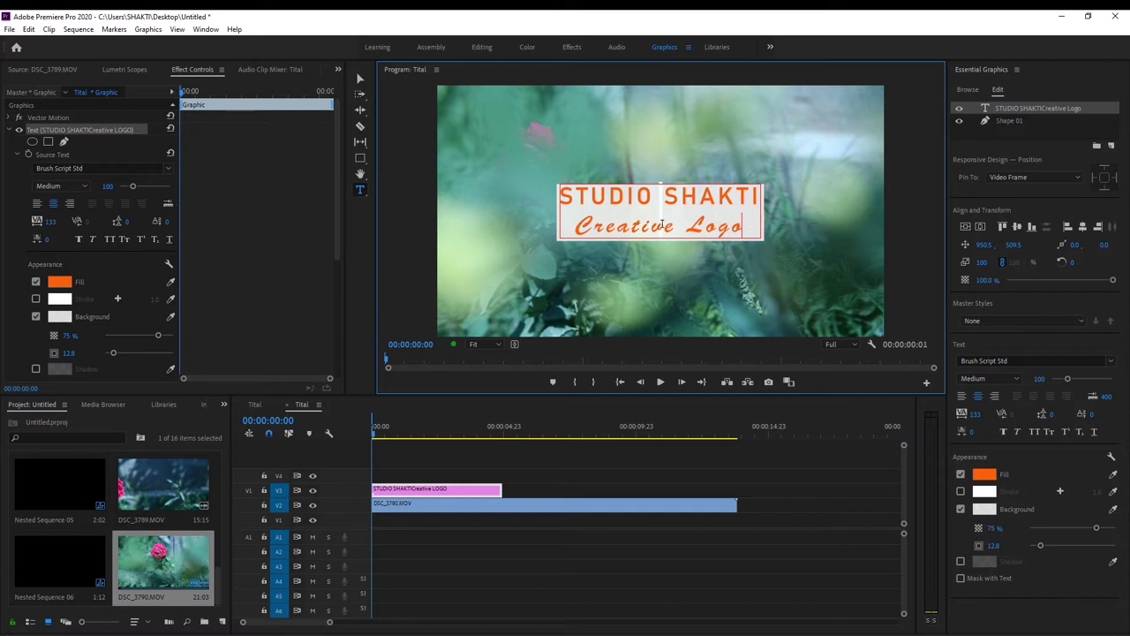
# Fill Creative Logo with a dark teal sampled from the footage and move the title to 952.7, 540.8
pyautogui.keyDown('shift'); pyautogui.click(578, 228); pyautogui.keyUp('shift')
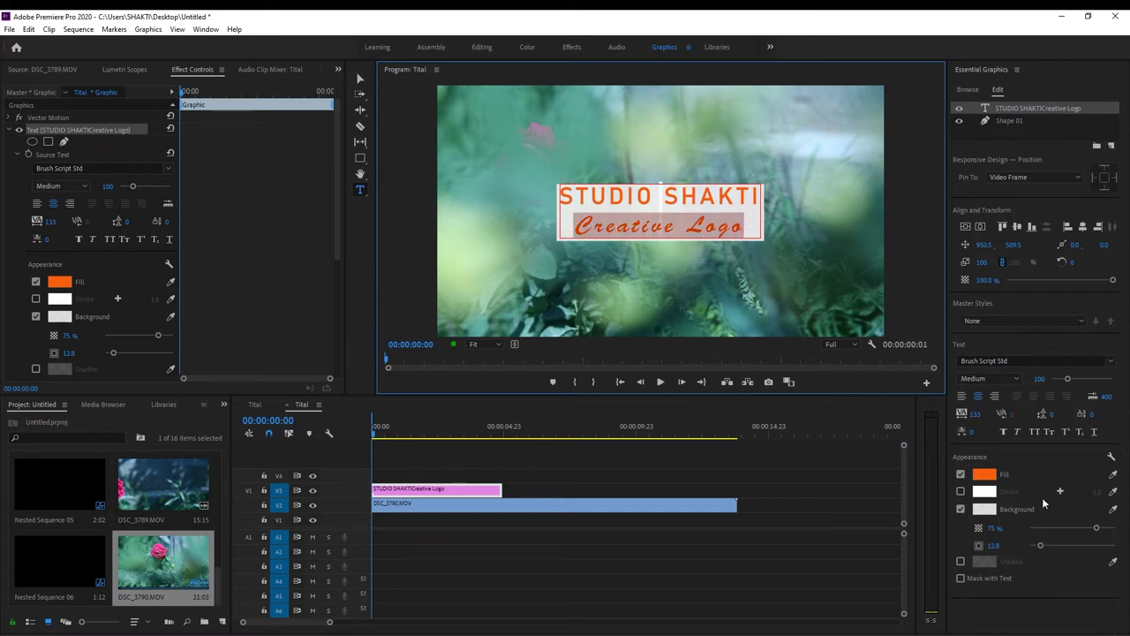
pyautogui.click(986, 477)
pyautogui.click(598, 566)
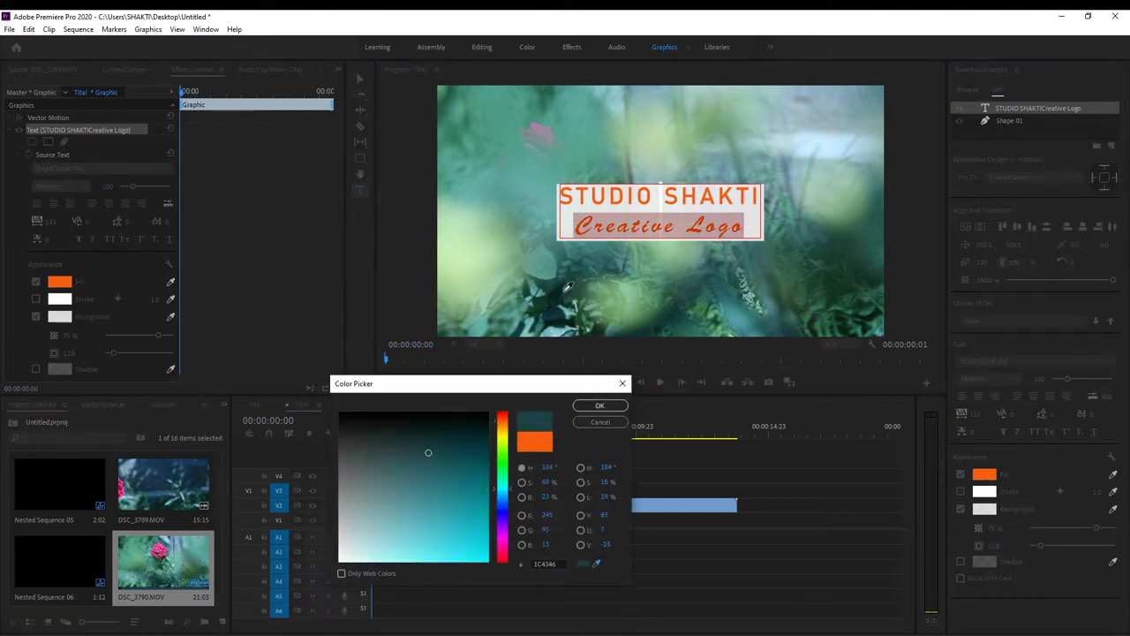
pyautogui.click(622, 383)
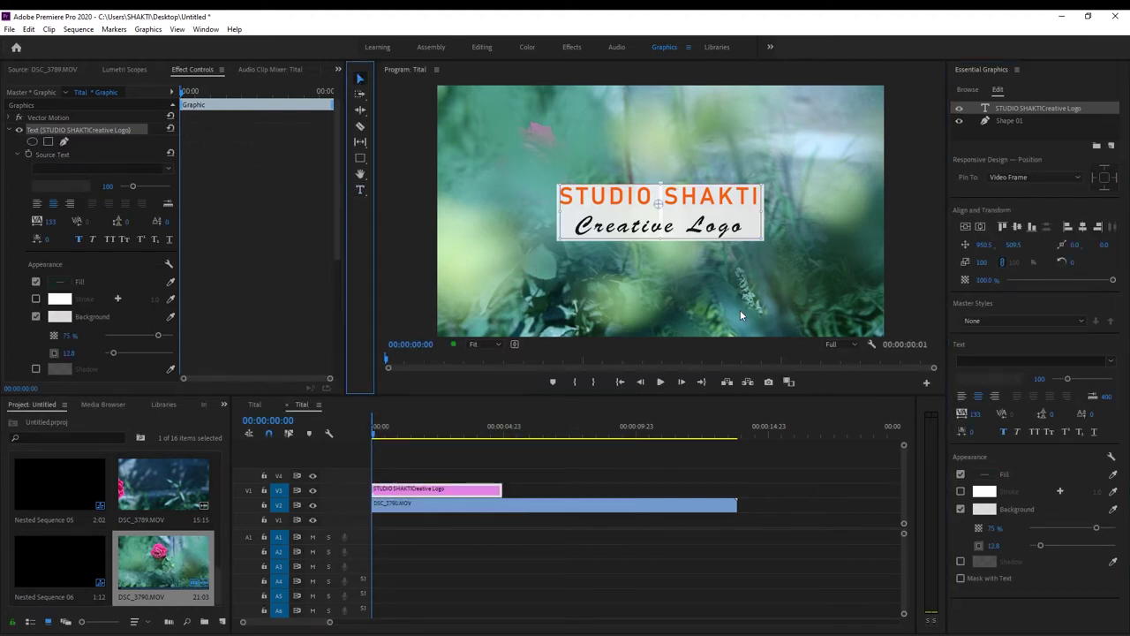
pyautogui.moveTo(659, 204); pyautogui.dragTo(660, 211)
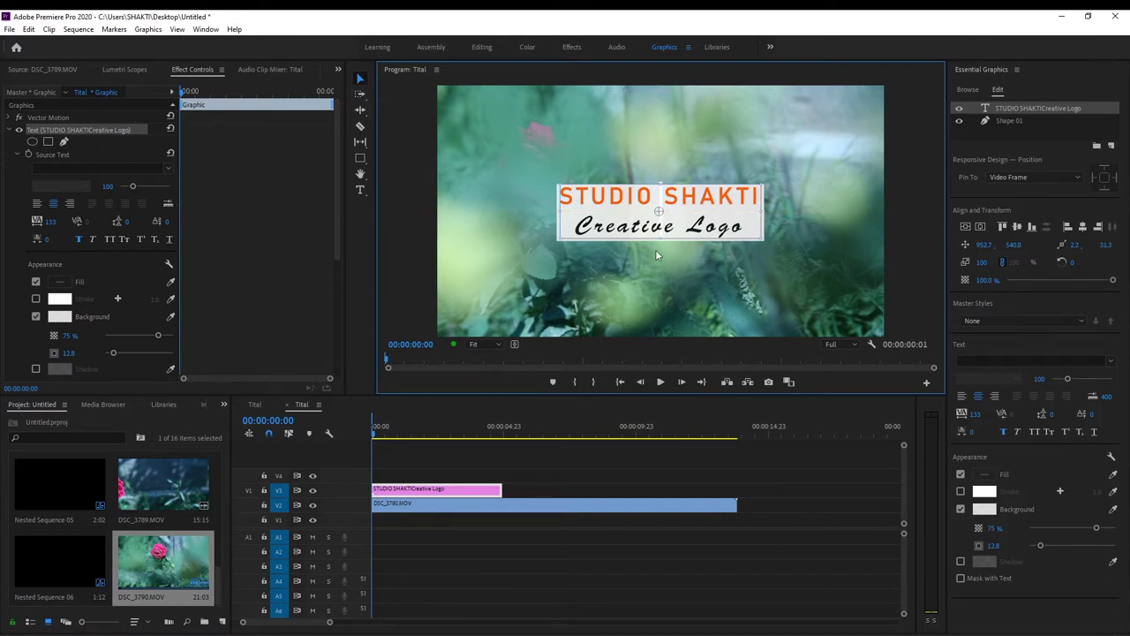
# Move the Shape 01 layer above the Text layer and select it
pyautogui.click(17, 145)
pyautogui.moveTo(31, 143); pyautogui.dragTo(45, 133)
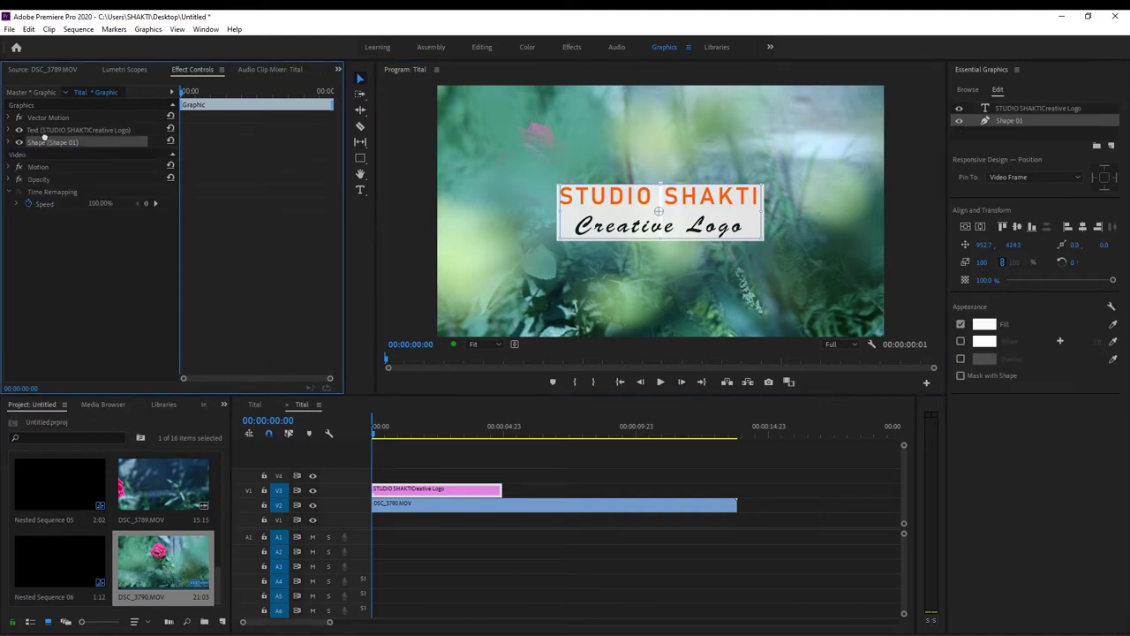
pyautogui.click(49, 129)
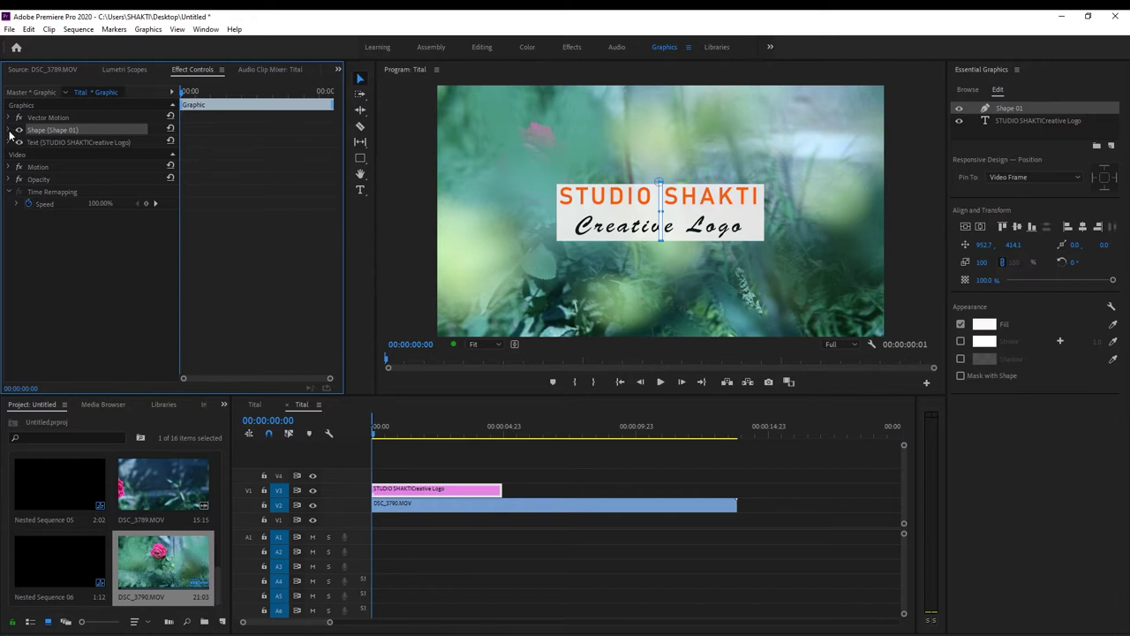
pyautogui.click(9, 130)
# Centre the bar's anchor on the frame guides at 960.2, 540.0 and turn off Uniform Scale
pyautogui.moveTo(659, 184); pyautogui.dragTo(665, 214)
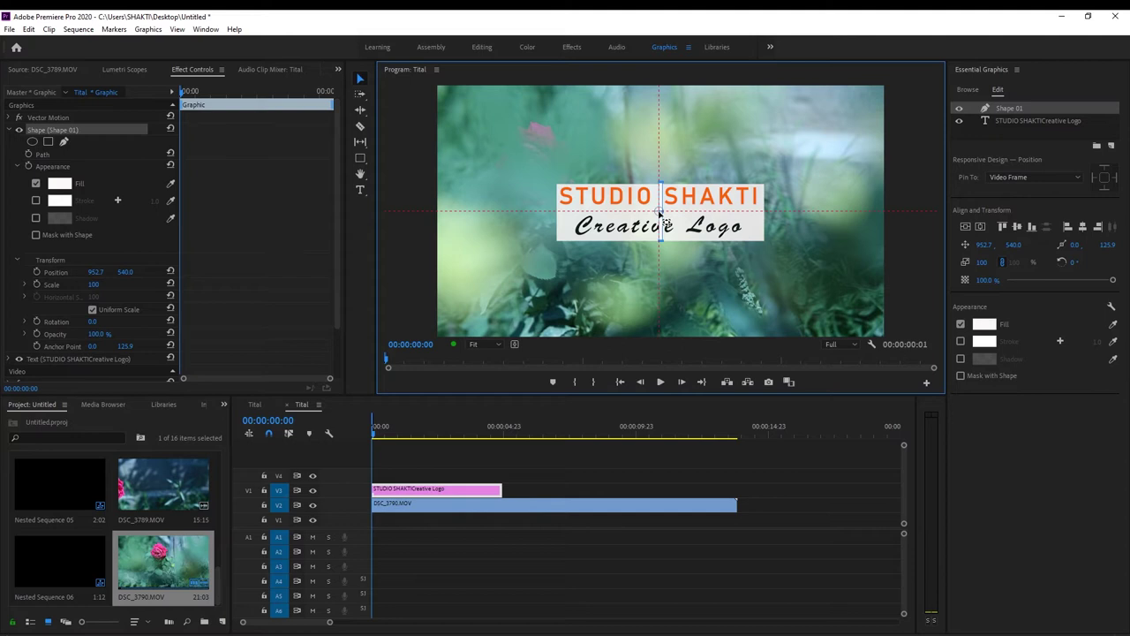
pyautogui.moveTo(664, 214); pyautogui.dragTo(660, 212)
pyautogui.click(92, 309)
pyautogui.click(92, 309)
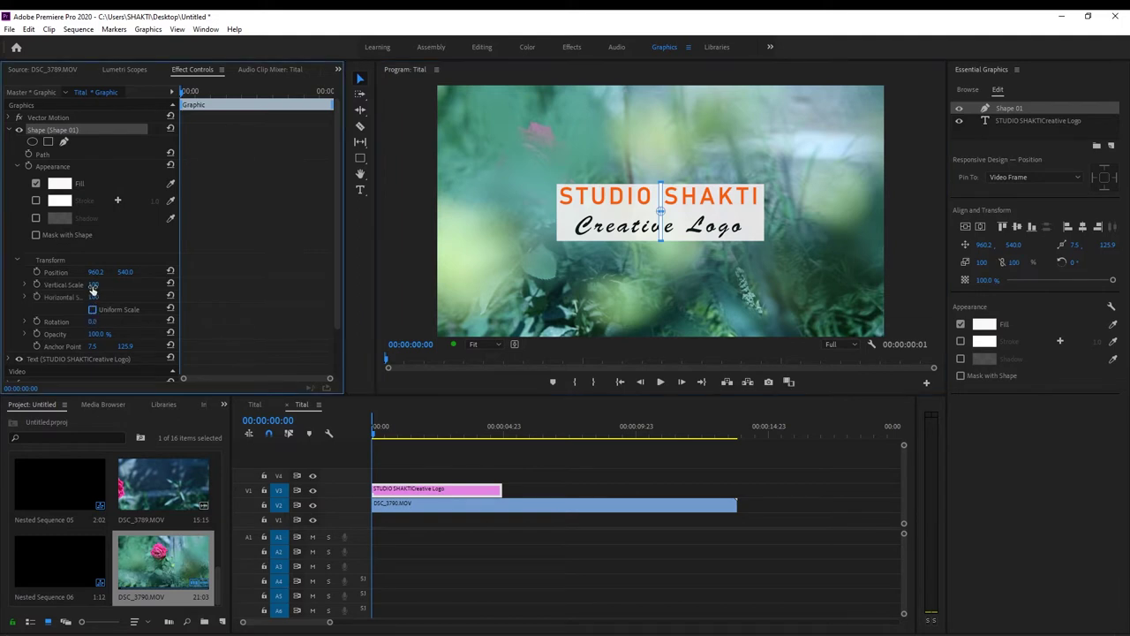
# Set the bar's vertical scale to 117 and rotation to 9°, with a Position keyframe at 00:00:00:00
pyautogui.moveTo(93, 284); pyautogui.dragTo(96, 284)
pyautogui.moveTo(92, 322); pyautogui.dragTo(100, 321)
pyautogui.click(37, 272)
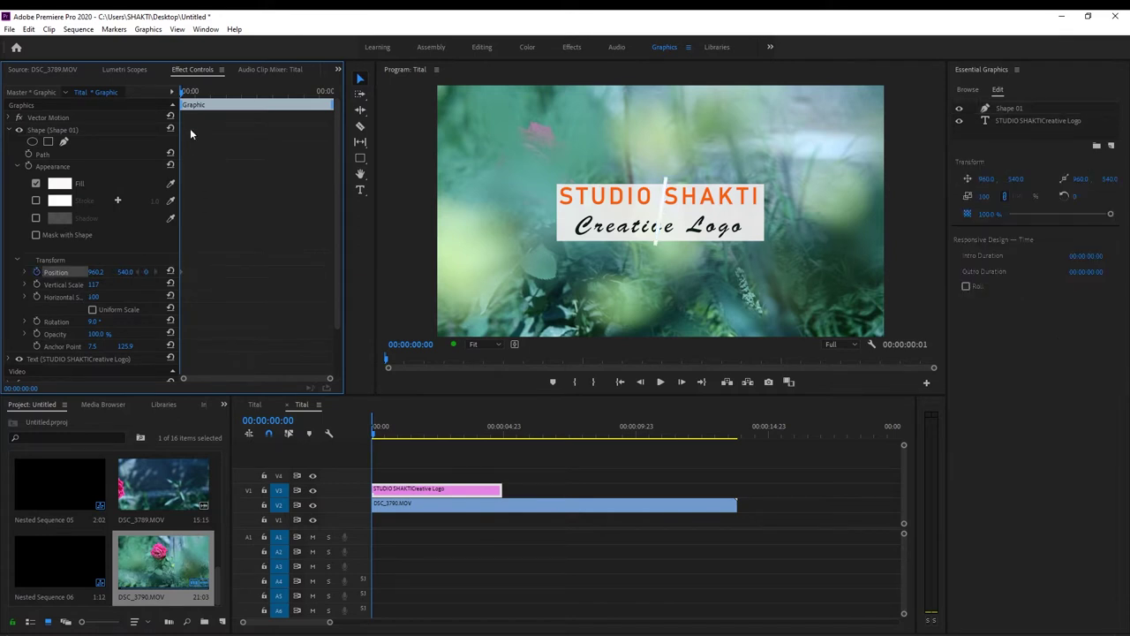
# At 00:00:00:17, keyframe the bar's Position at 507.2, 540.0 beside the title's left edge
pyautogui.click(196, 93)
pyautogui.moveTo(198, 95); pyautogui.dragTo(202, 94)
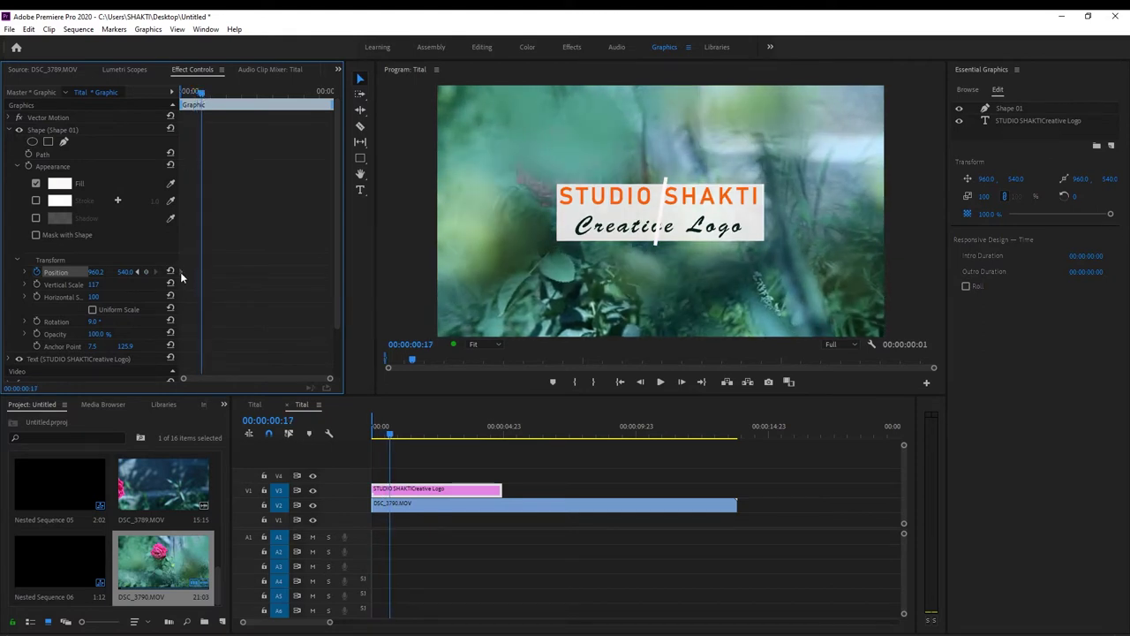
pyautogui.moveTo(95, 272)
pyautogui.mouseDown()
pyautogui.moveTo(53, 272)
pyautogui.moveTo(85, 272)
pyautogui.mouseUp()
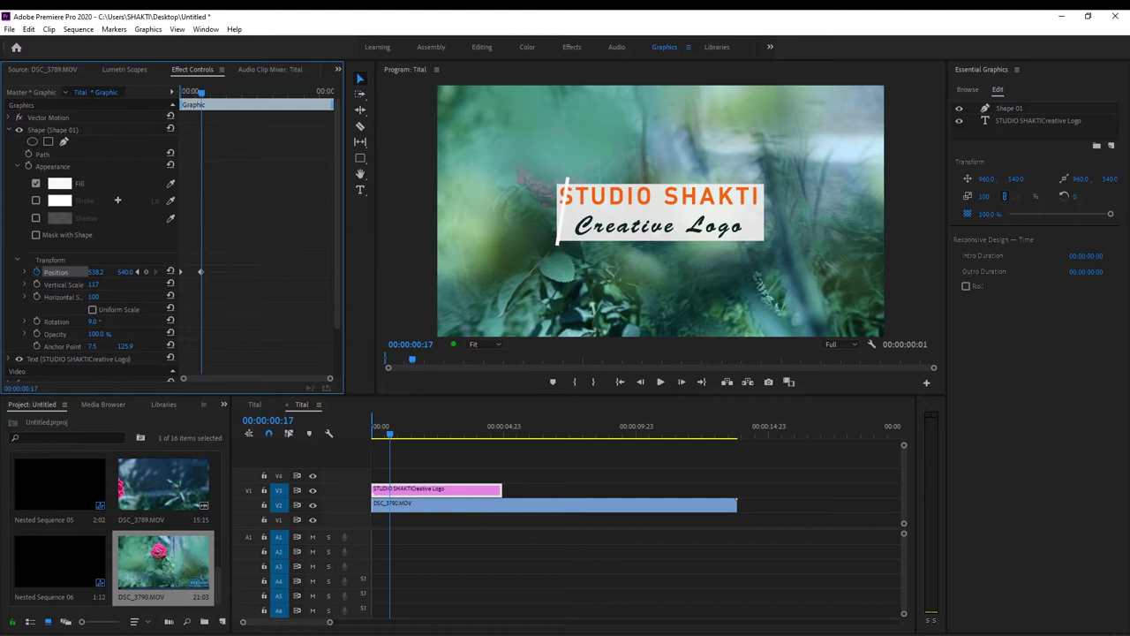
pyautogui.moveTo(95, 273); pyautogui.dragTo(87, 272)
pyautogui.moveTo(95, 272); pyautogui.dragTo(94, 272)
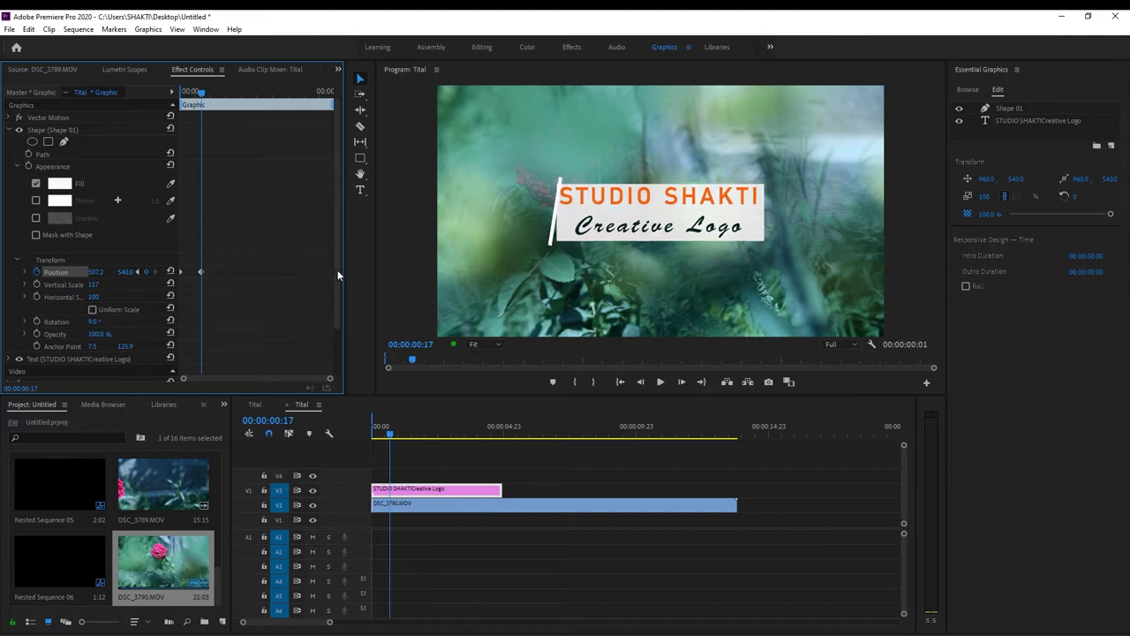
pyautogui.click(12, 131)
pyautogui.click(44, 142)
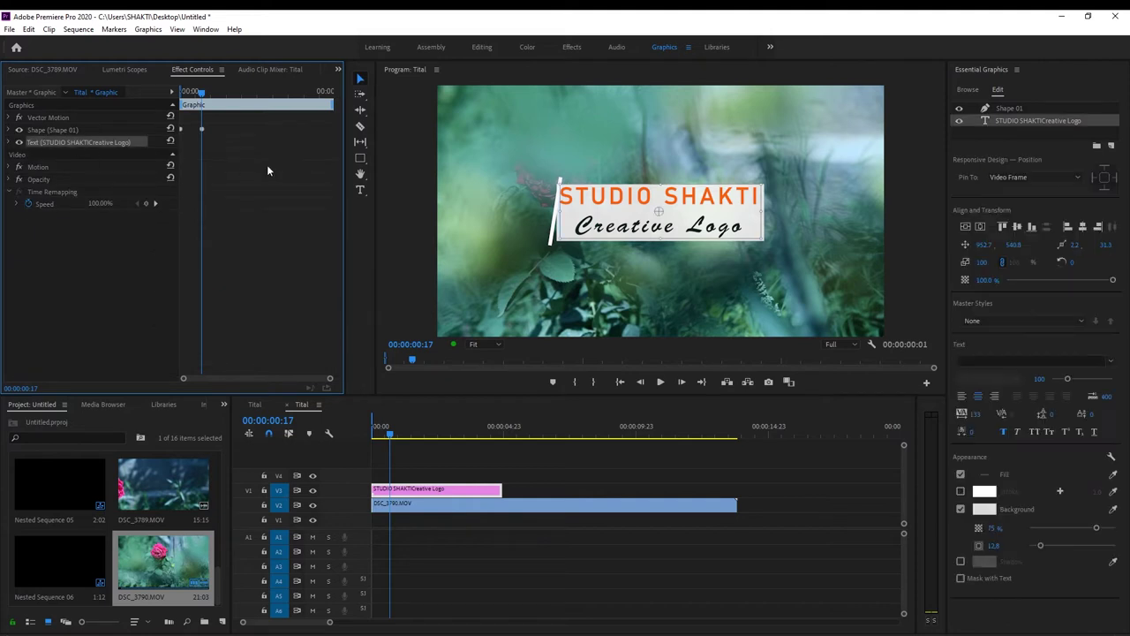
# Insert spaces in the STUDIO SHAKTI line so its background box extends left past the white bar
pyautogui.click(359, 190)
pyautogui.click(563, 200)
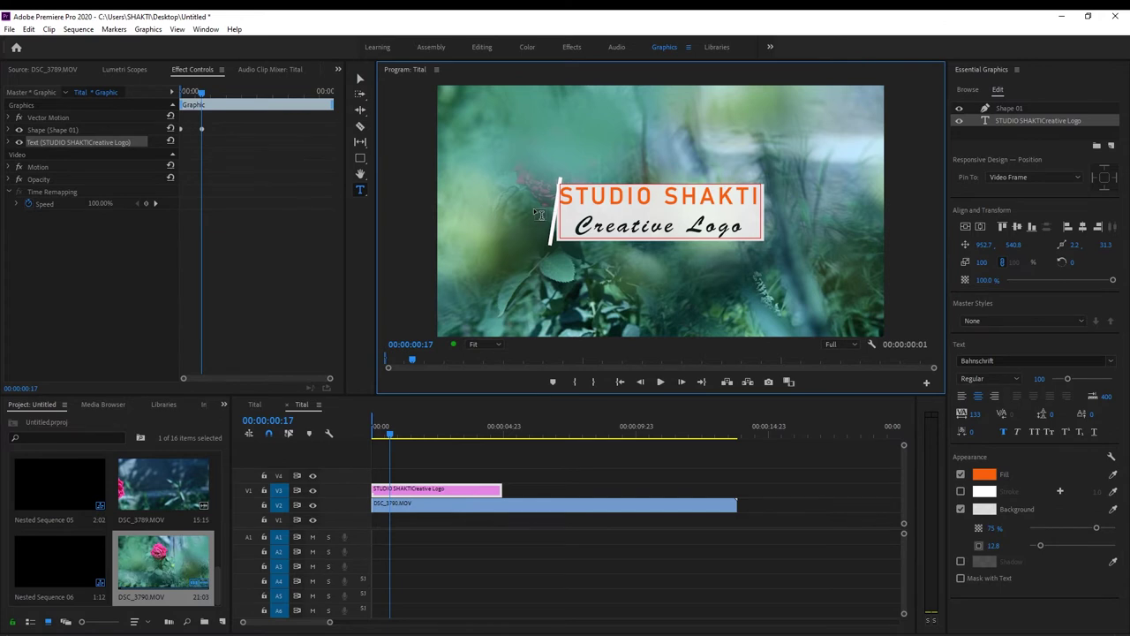
pyautogui.click(785, 208)
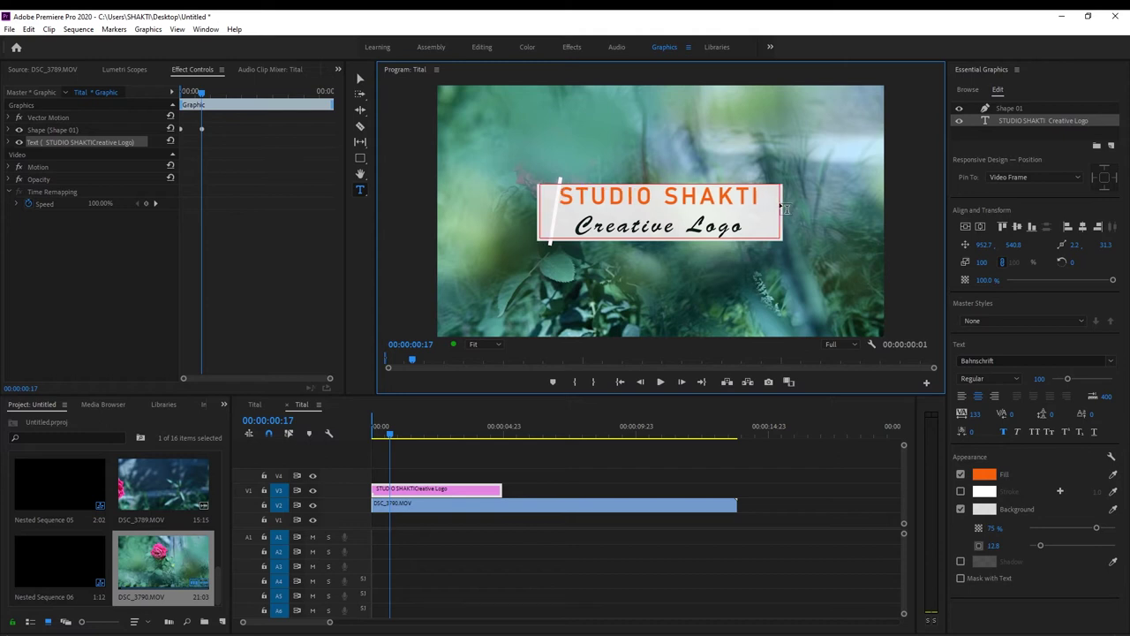
pyautogui.click(361, 79)
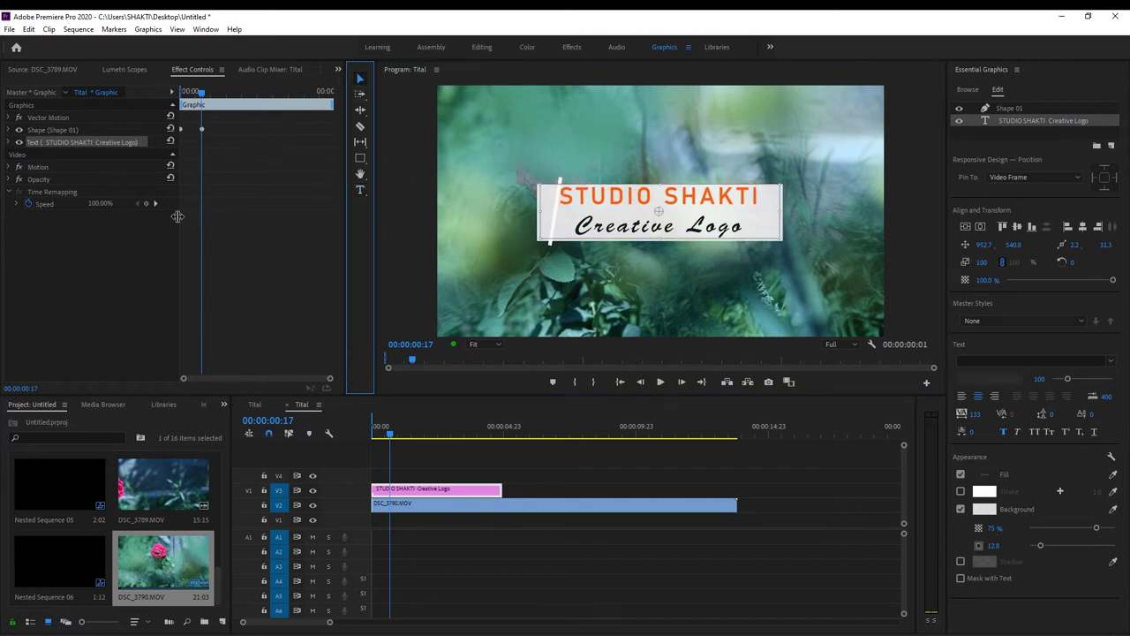
pyautogui.click(48, 129)
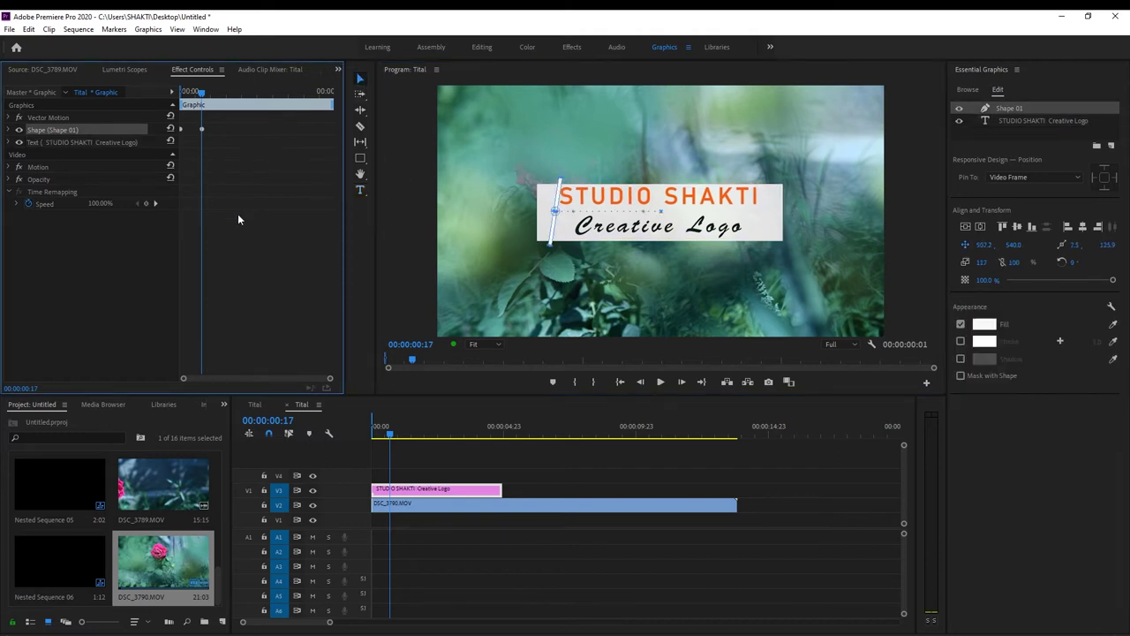
# Shift the white bar's Position X to 452.2, then duplicate the bar with Ctrl+C, Ctrl+V
pyautogui.click(9, 130)
pyautogui.moveTo(94, 272)
pyautogui.mouseDown()
pyautogui.moveTo(78, 272)
pyautogui.moveTo(95, 272)
pyautogui.mouseUp()
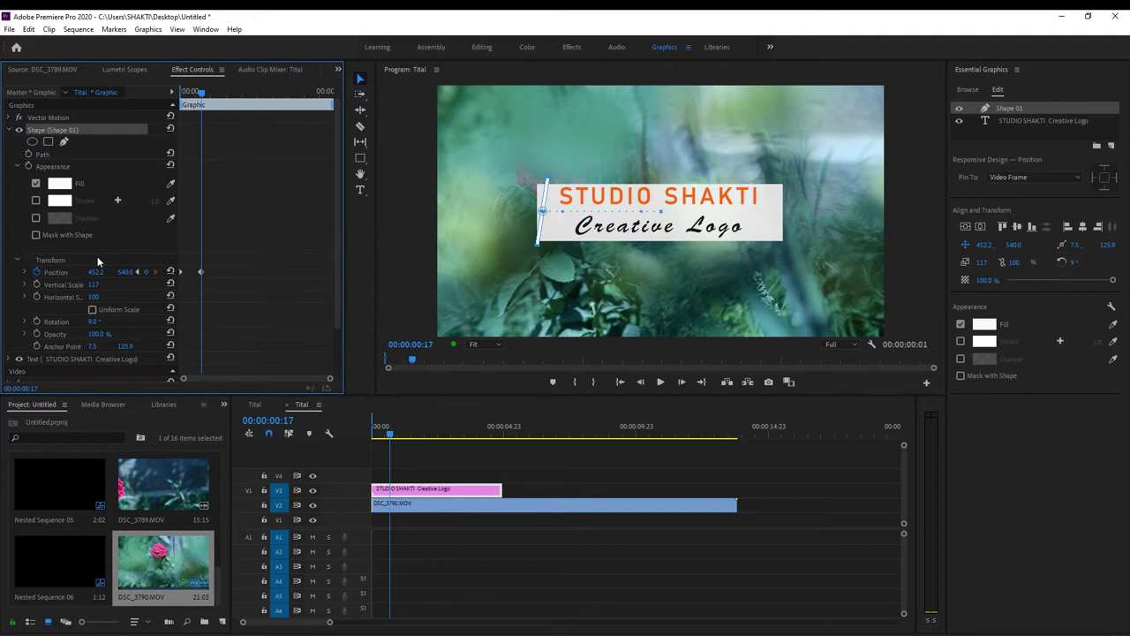
pyautogui.click(10, 130)
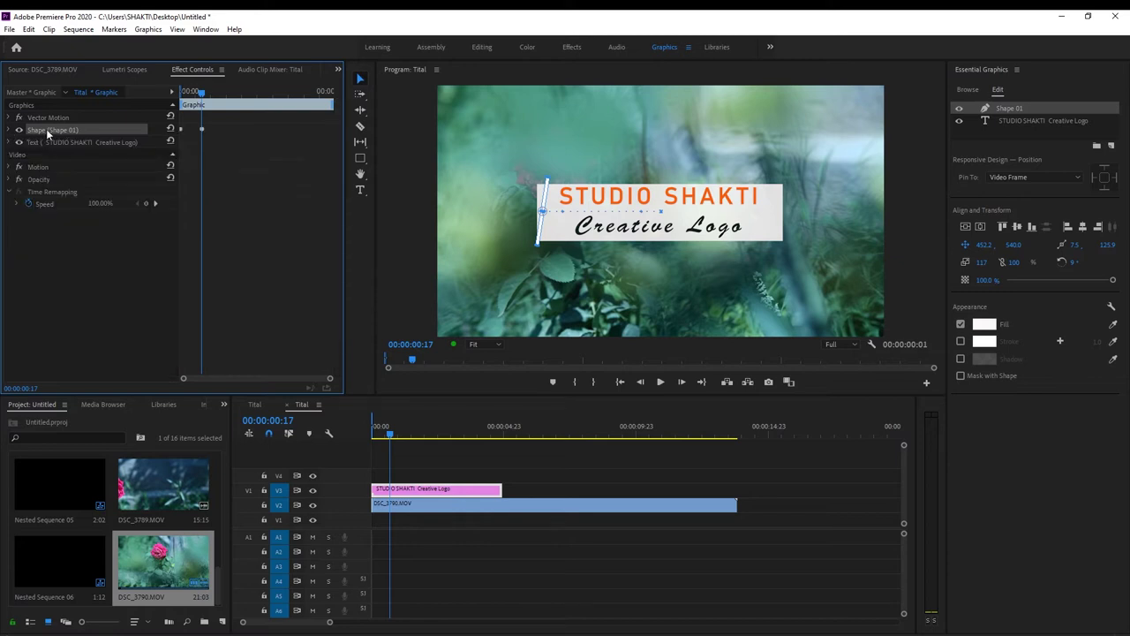
pyautogui.hotkey('ctrl', 'c')
pyautogui.hotkey('ctrl', 'v')
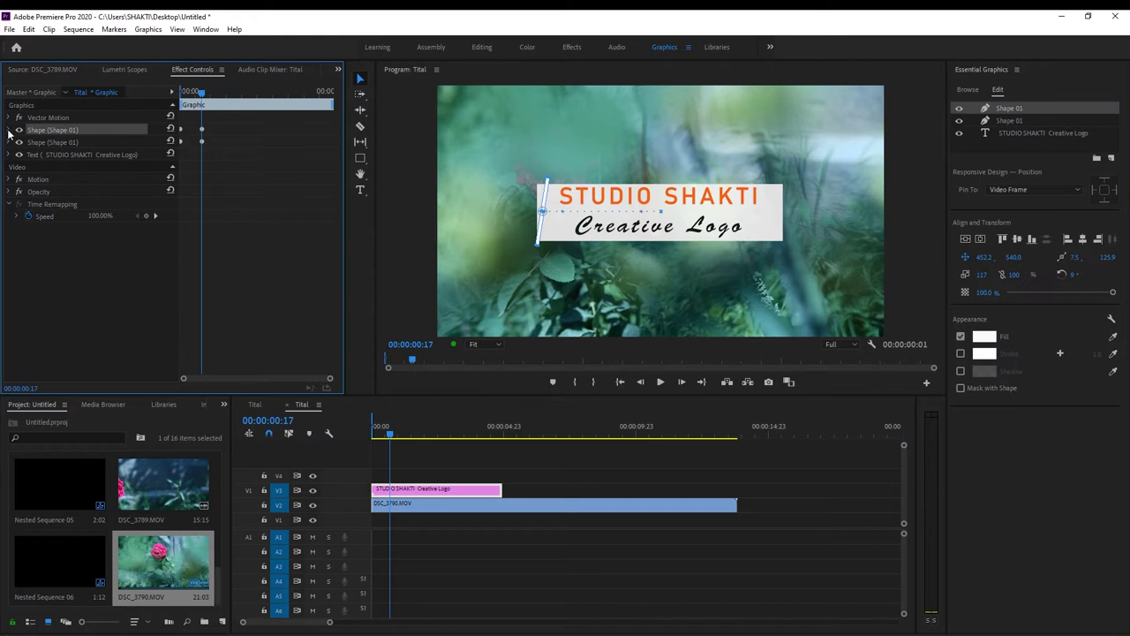
# At 00:00:00:17, slide the duplicate bar right to Position X 1463.2
pyautogui.click(10, 129)
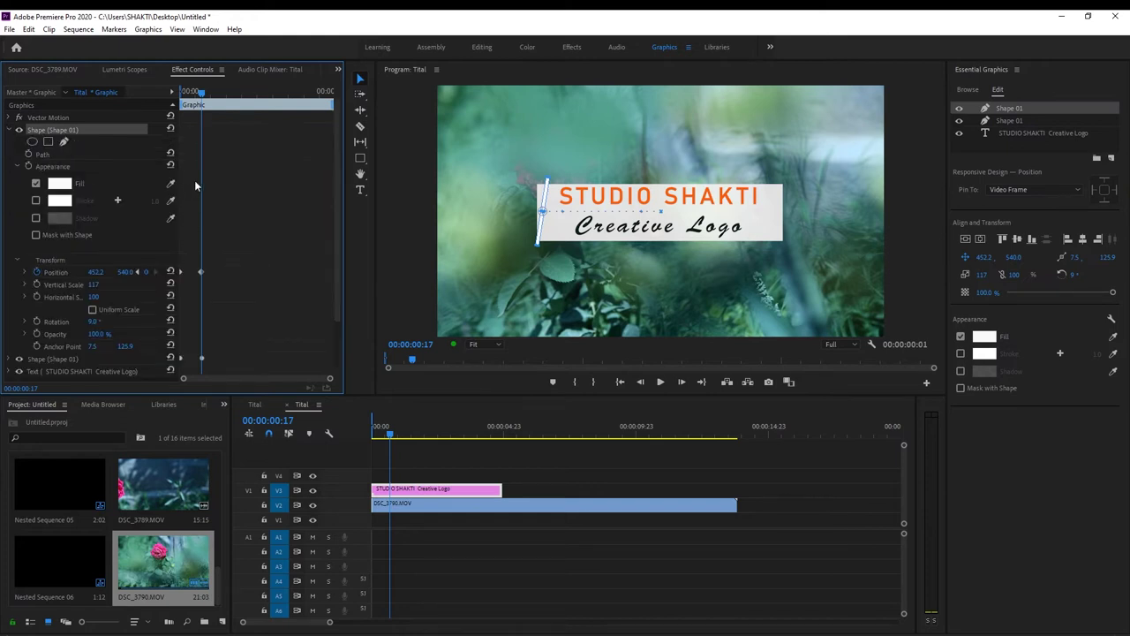
pyautogui.moveTo(200, 103); pyautogui.dragTo(181, 102)
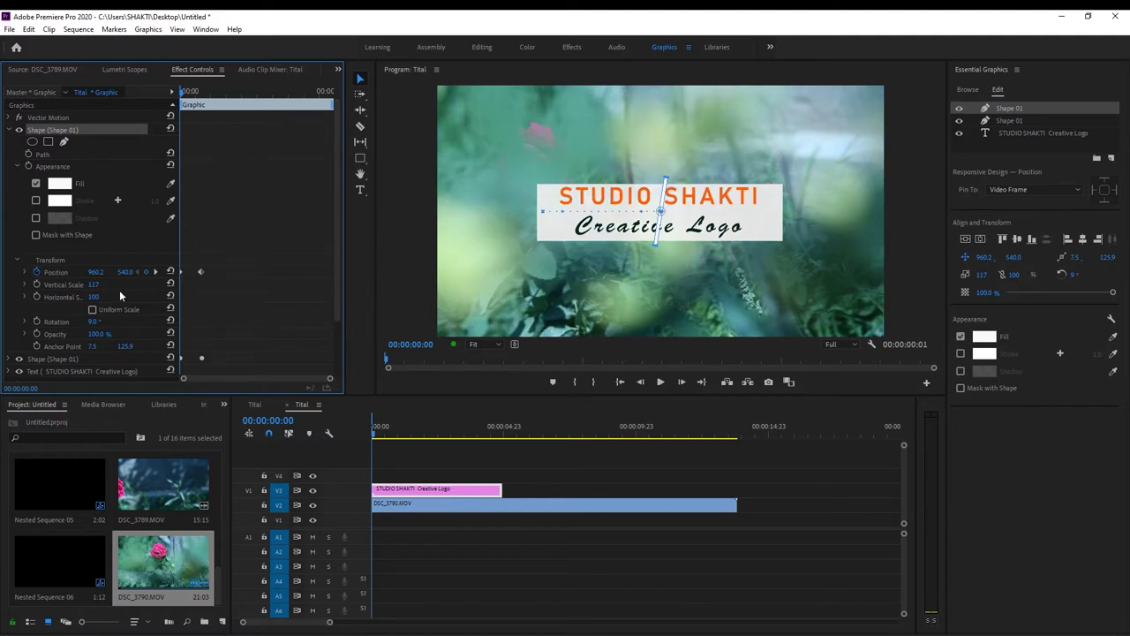
pyautogui.moveTo(181, 91); pyautogui.dragTo(203, 99)
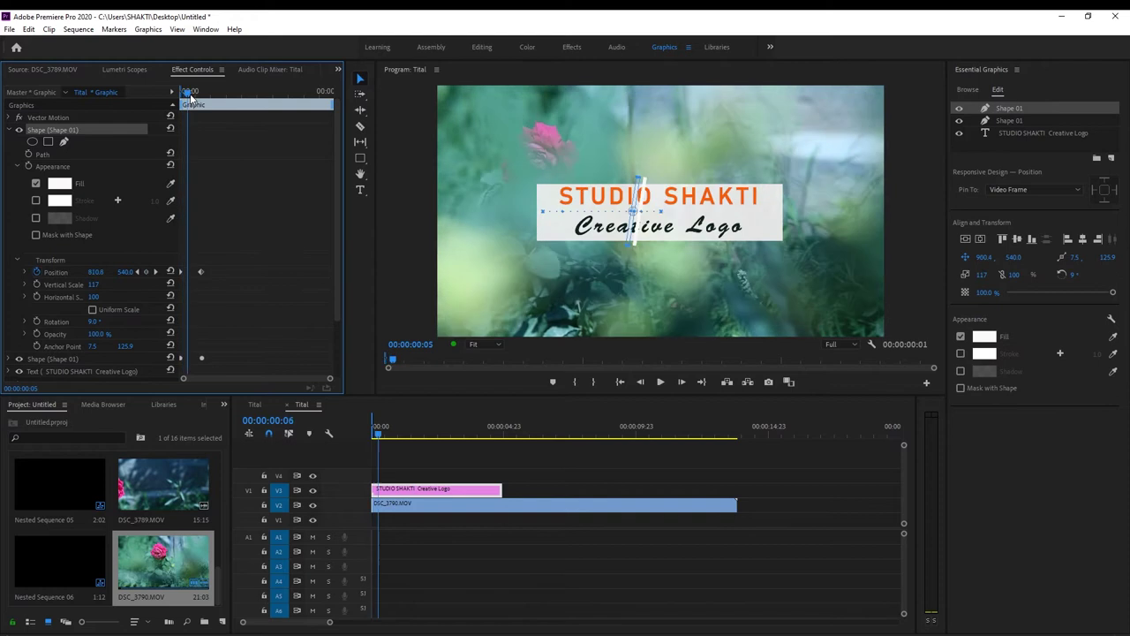
pyautogui.moveTo(96, 272); pyautogui.dragTo(221, 272)
pyautogui.moveTo(97, 273); pyautogui.dragTo(221, 272)
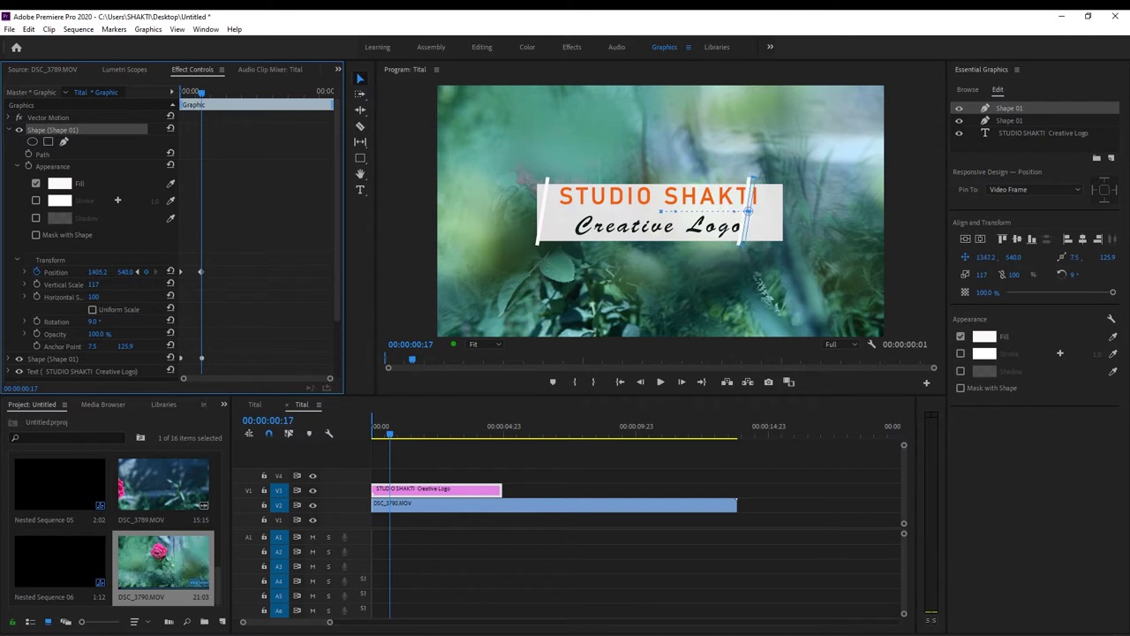
pyautogui.moveTo(728, 212); pyautogui.dragTo(777, 211)
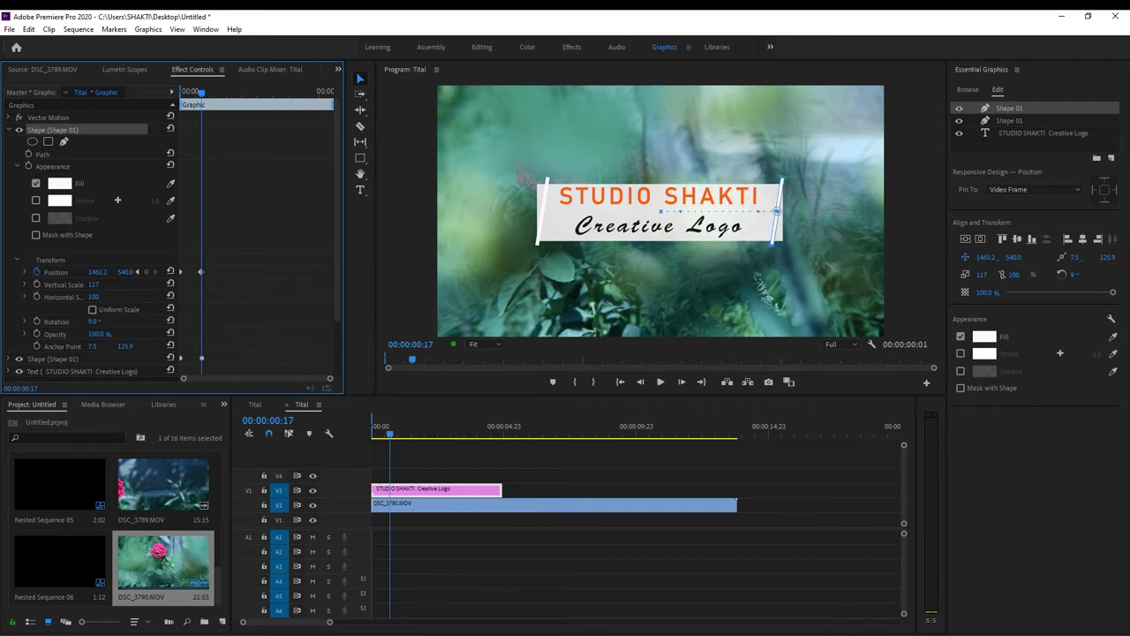
pyautogui.moveTo(776, 211); pyautogui.dragTo(778, 211)
# Scrub back through the timeline to preview the bar sliding to the title's right edge
pyautogui.scroll(-2, 337, 283)
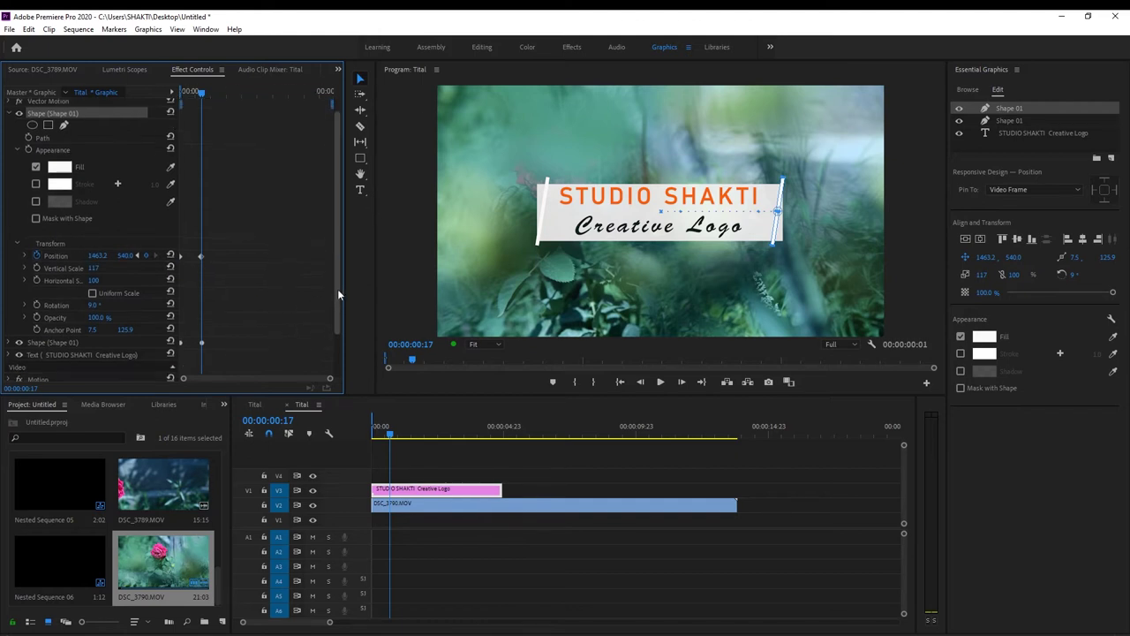
pyautogui.moveTo(337, 299); pyautogui.dragTo(335, 322)
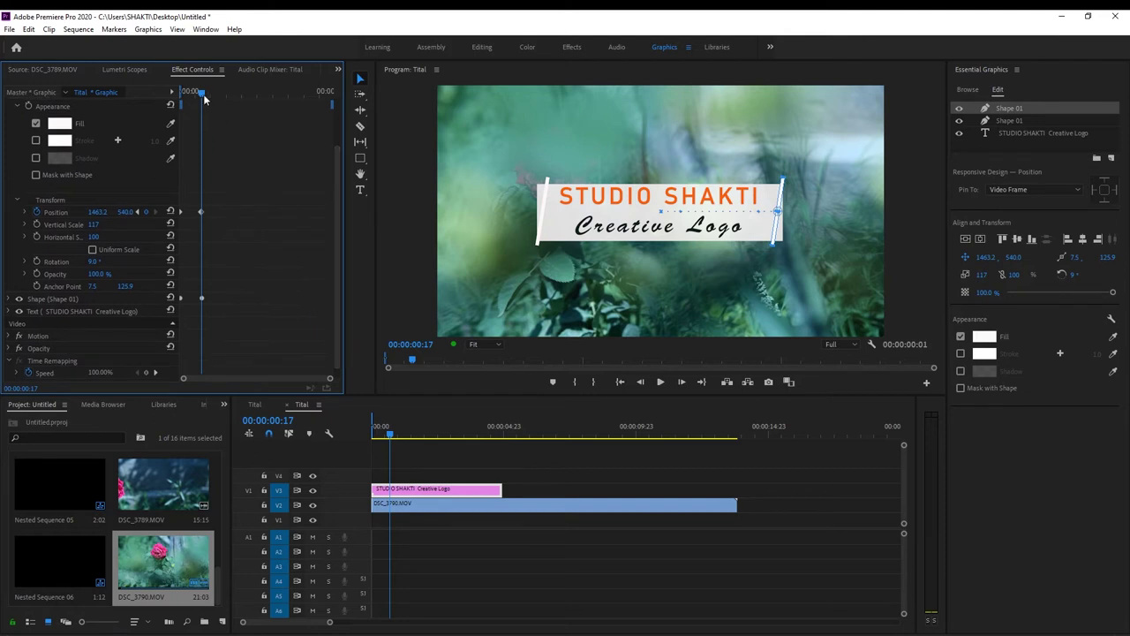
pyautogui.moveTo(204, 99); pyautogui.dragTo(196, 104)
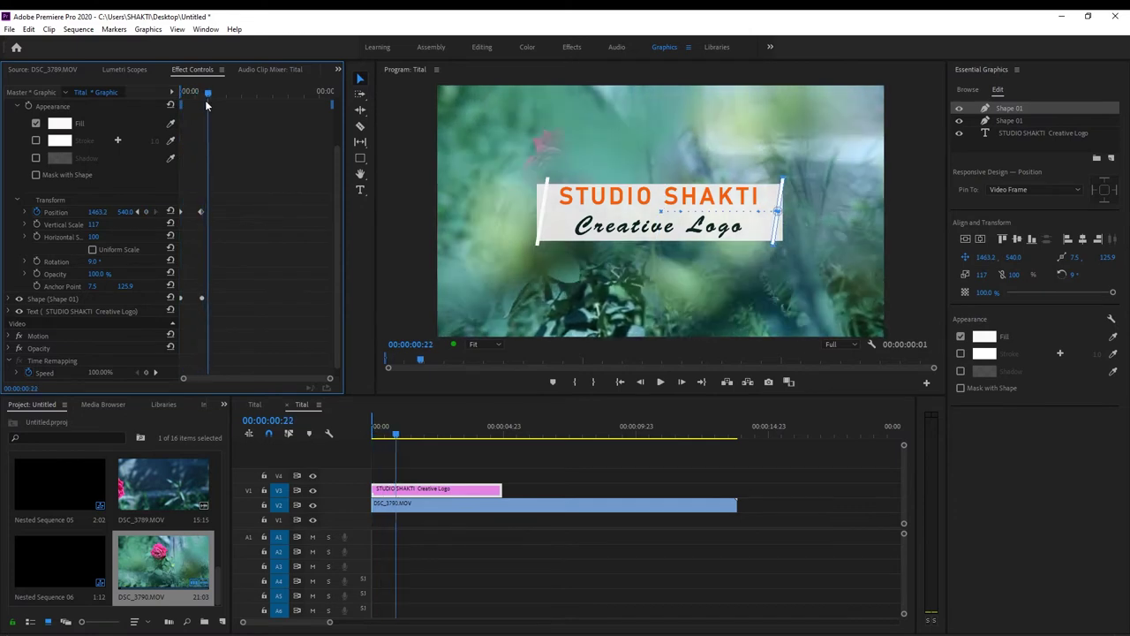
pyautogui.moveTo(196, 105); pyautogui.dragTo(178, 111)
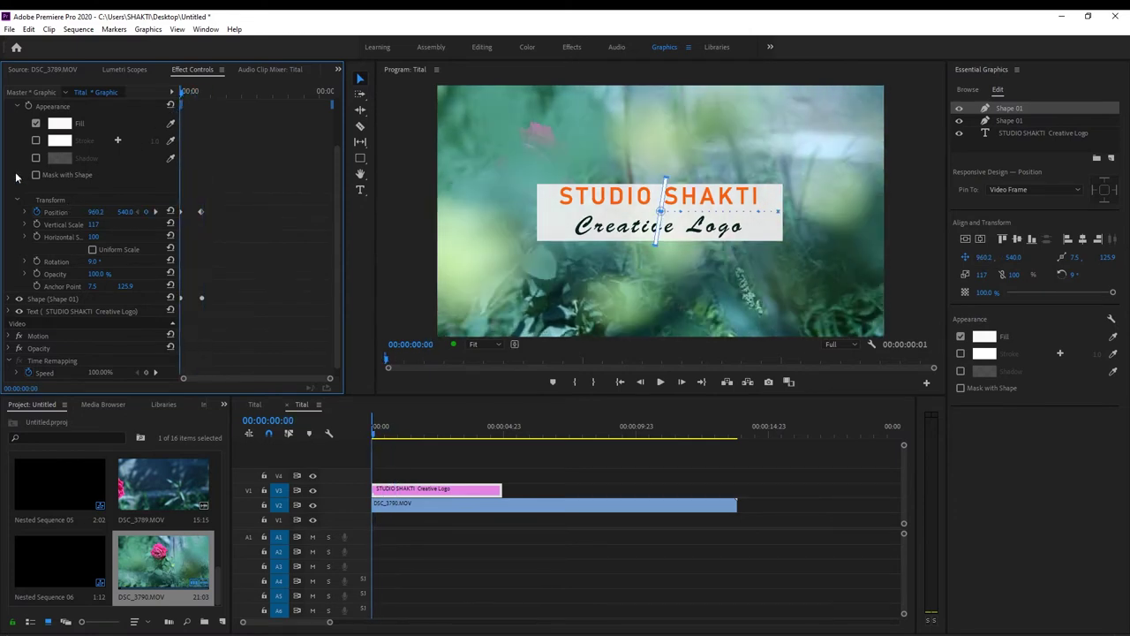
pyautogui.moveTo(336, 193); pyautogui.dragTo(323, 142)
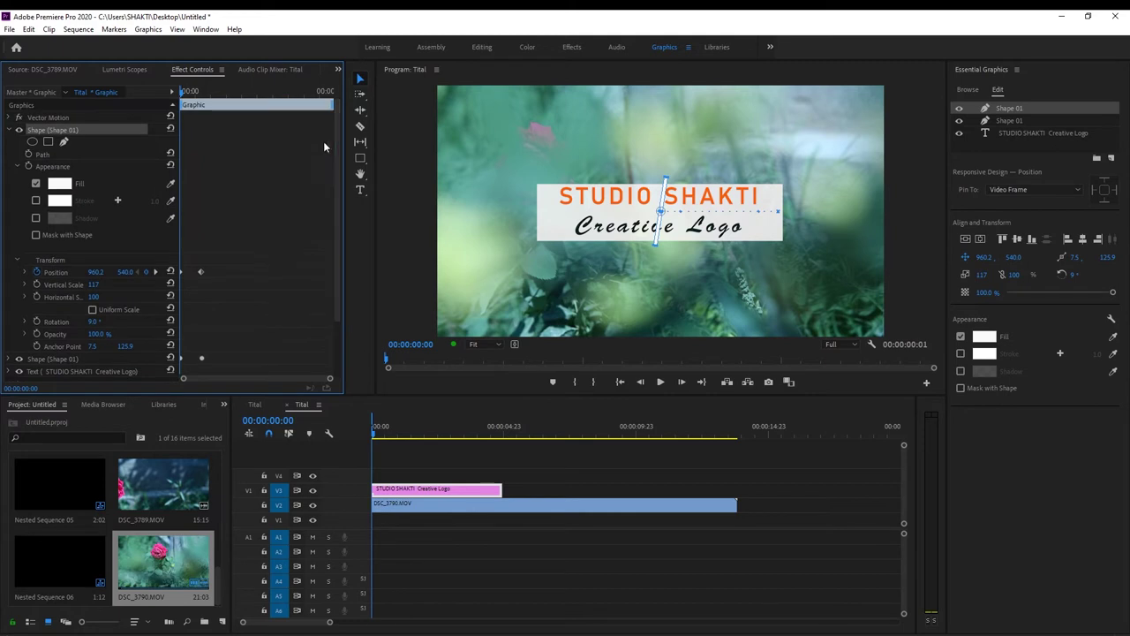
pyautogui.click(10, 129)
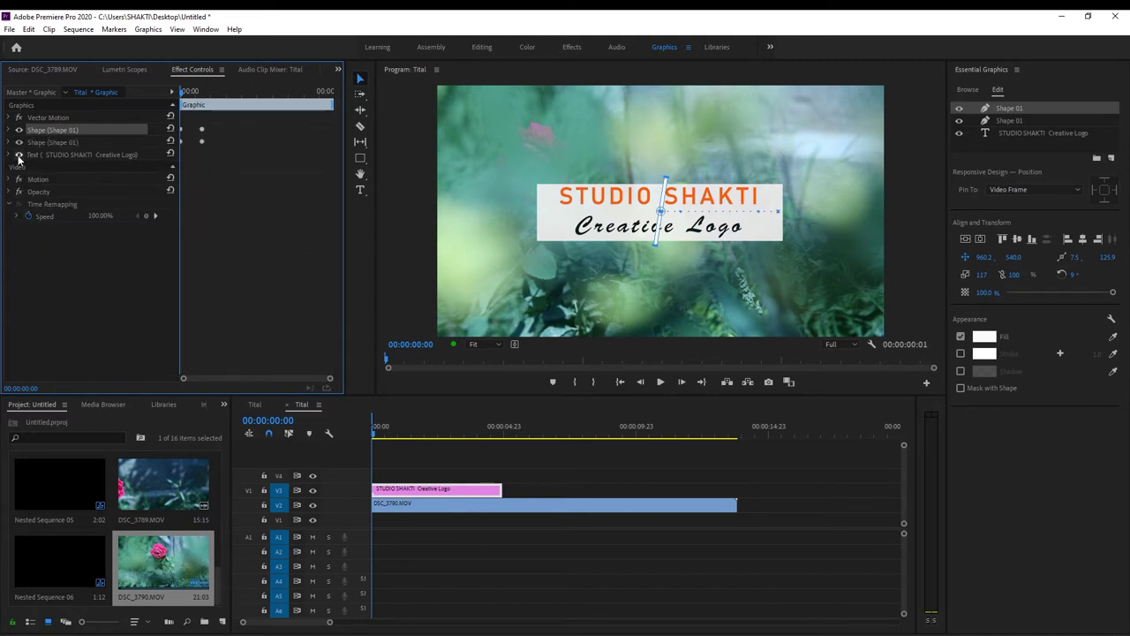
# Add a rectangular Mask (1) to the STUDIO SHAKTI text layer
pyautogui.click(11, 157)
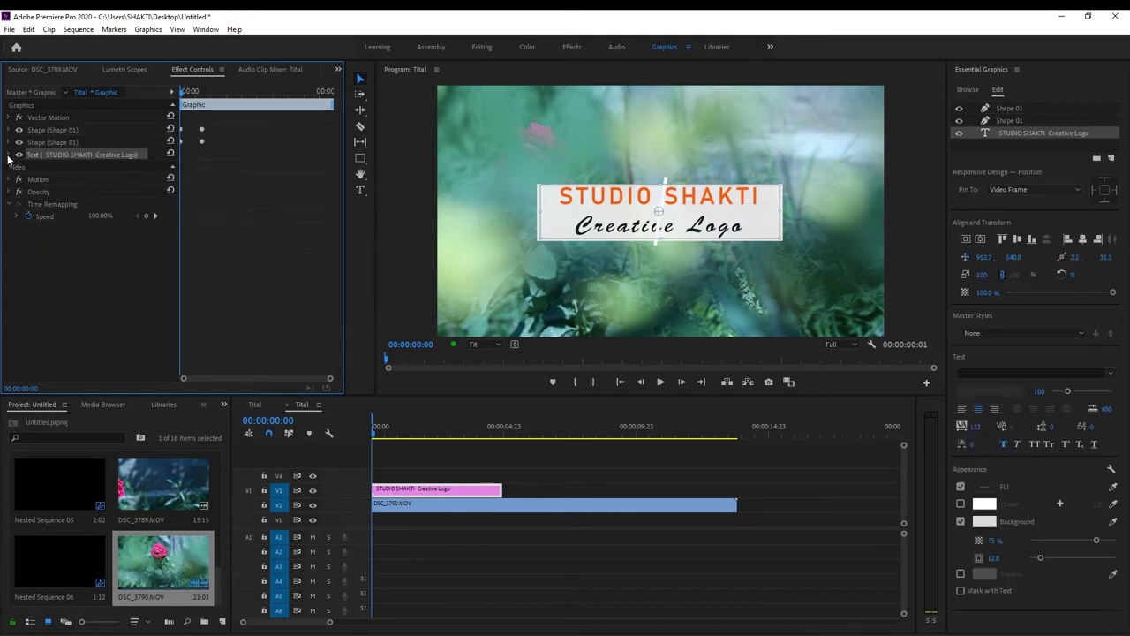
pyautogui.click(10, 155)
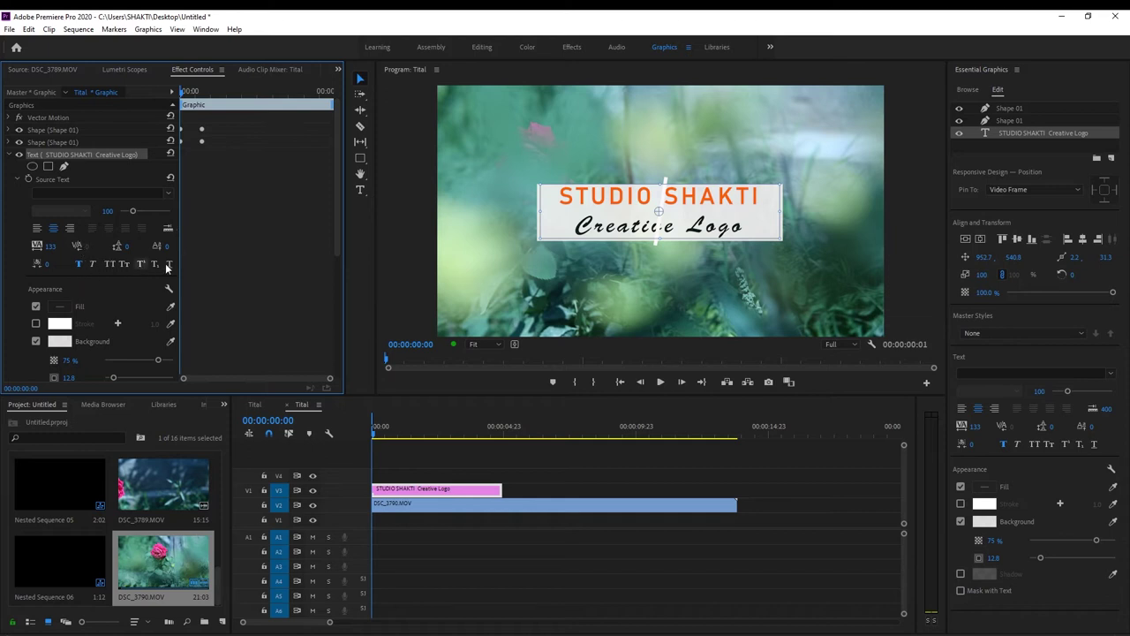
pyautogui.click(49, 167)
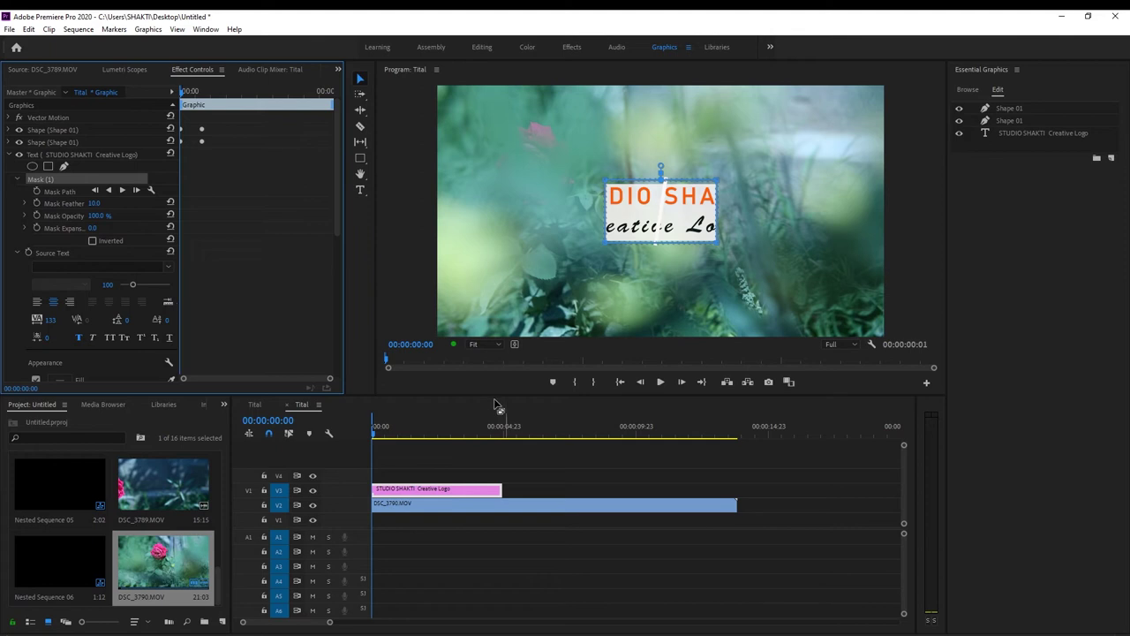
# At 00:00:00:17, extend the text mask's right edge toward the bar
pyautogui.click(199, 93)
pyautogui.moveTo(200, 93); pyautogui.dragTo(204, 93)
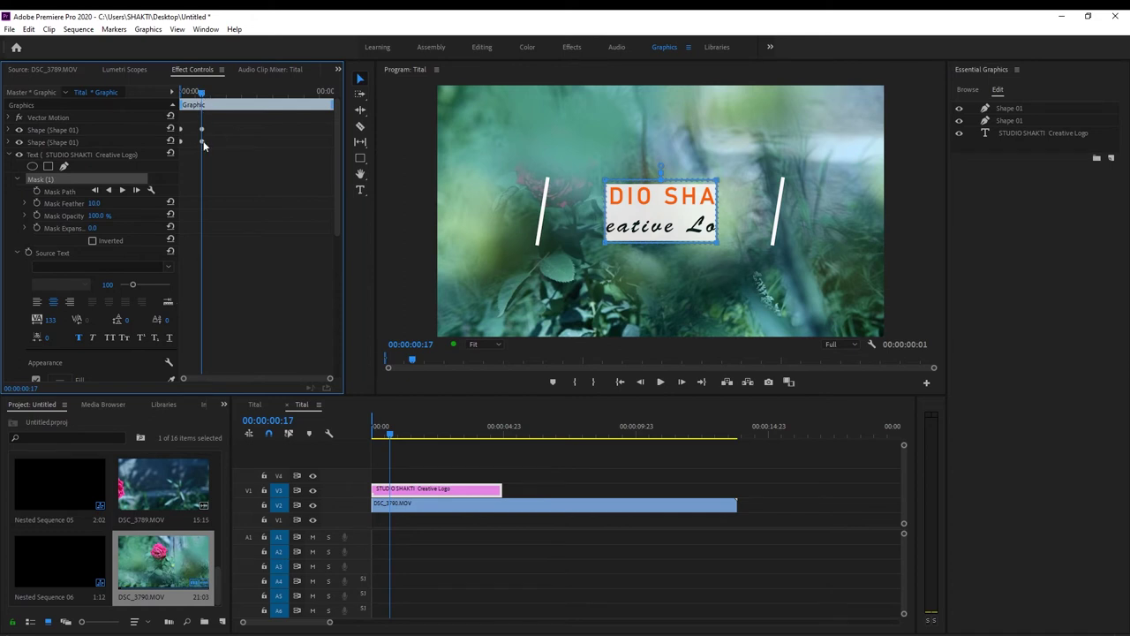
pyautogui.click(712, 232)
pyautogui.moveTo(719, 185); pyautogui.dragTo(776, 183)
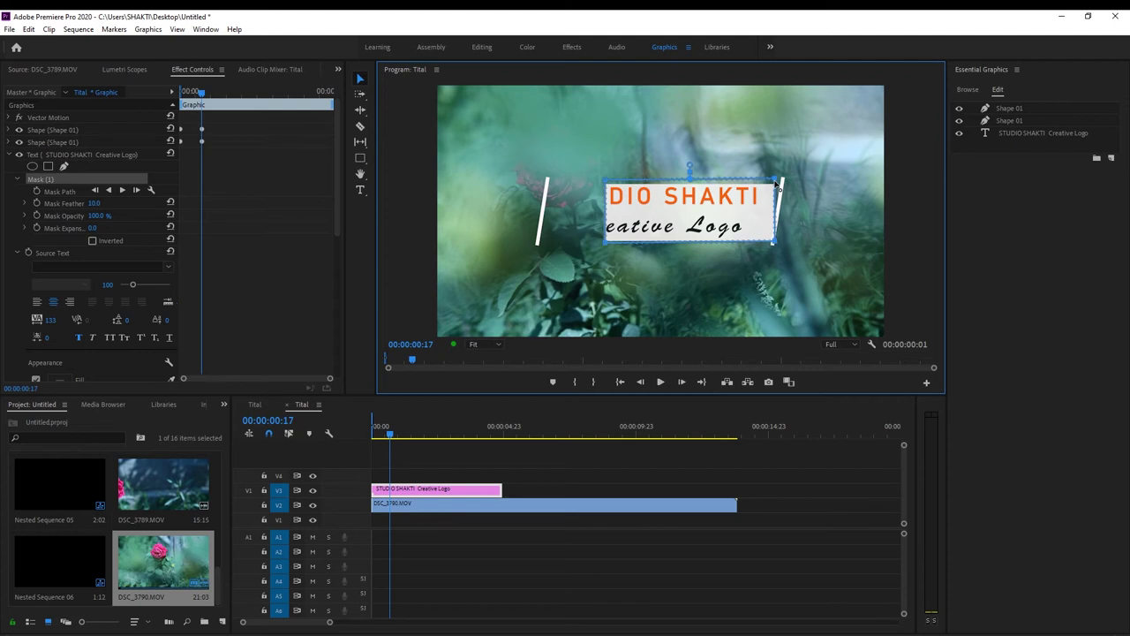
pyautogui.moveTo(776, 183); pyautogui.dragTo(774, 186)
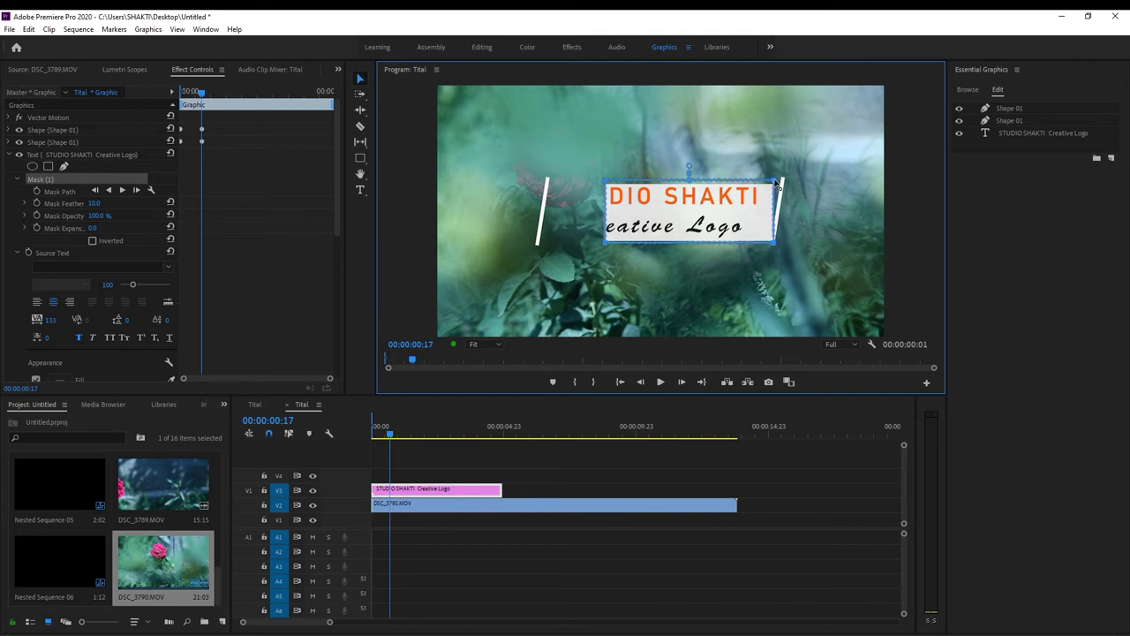
# Slant the mask corners to reveal the whole title and set Mask Feather to 0
pyautogui.moveTo(776, 183); pyautogui.dragTo(784, 182)
pyautogui.moveTo(606, 246); pyautogui.dragTo(538, 244)
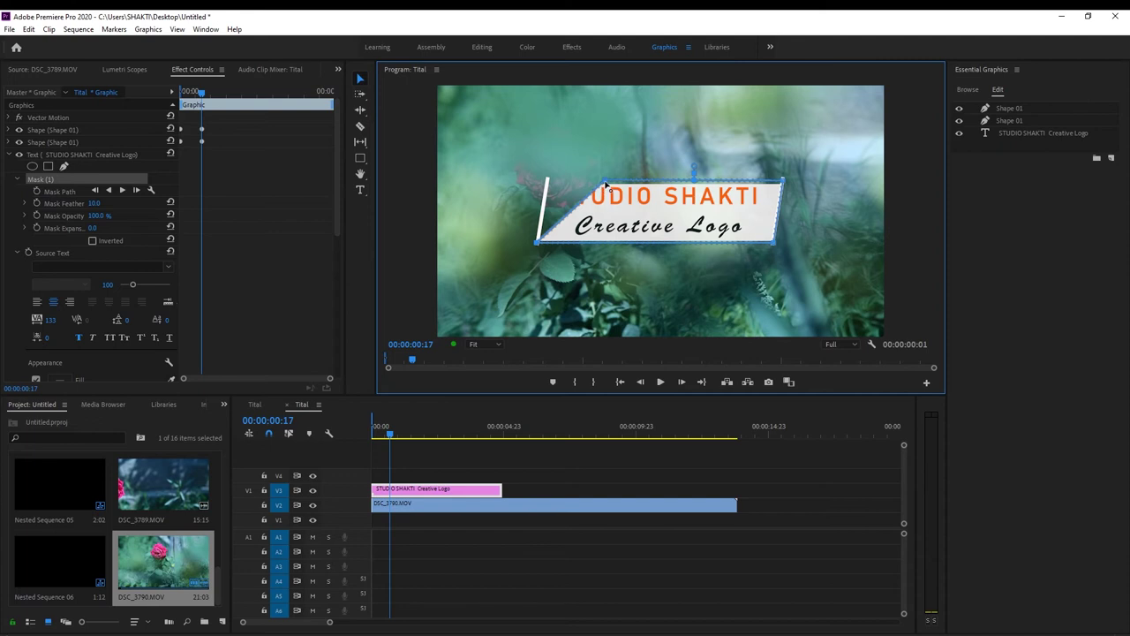
pyautogui.moveTo(604, 189); pyautogui.dragTo(548, 184)
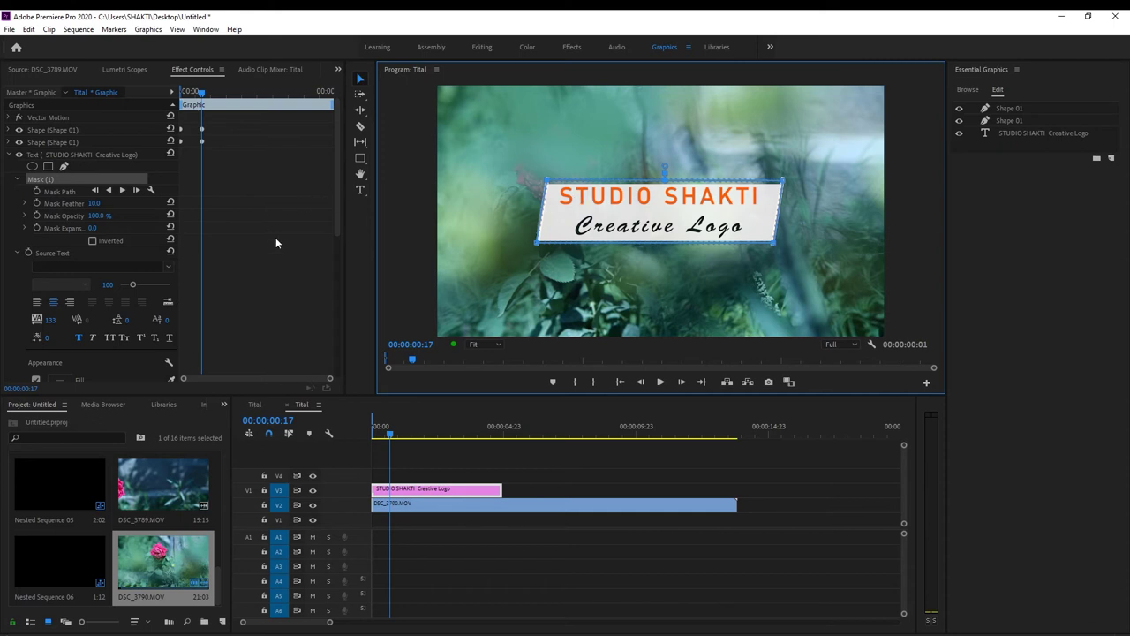
pyautogui.moveTo(94, 203); pyautogui.dragTo(83, 204)
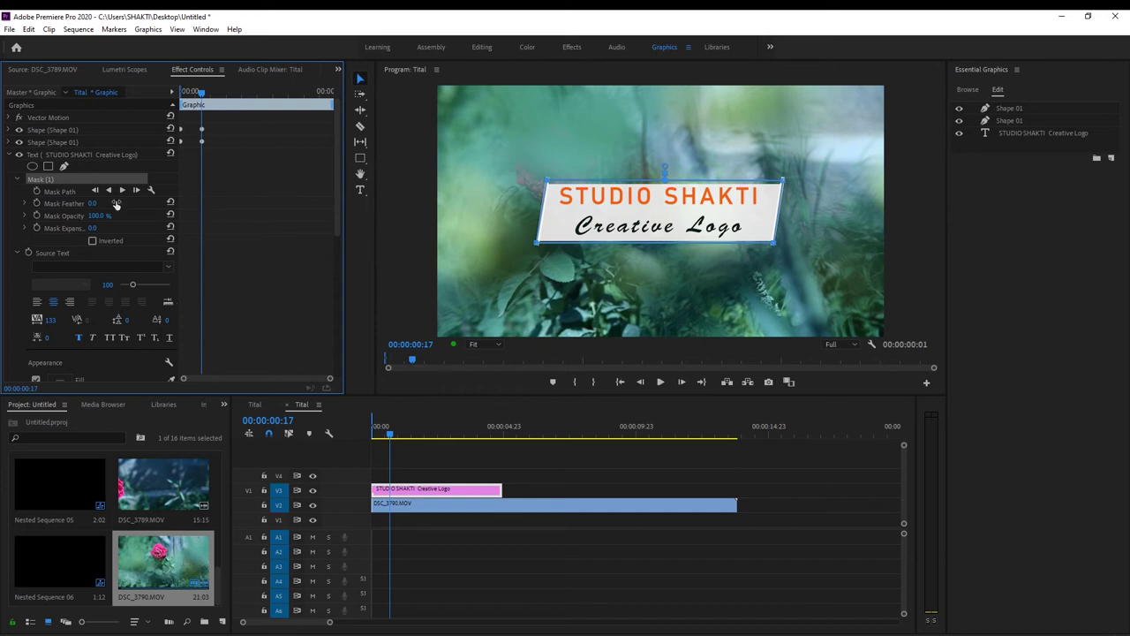
pyautogui.click(10, 142)
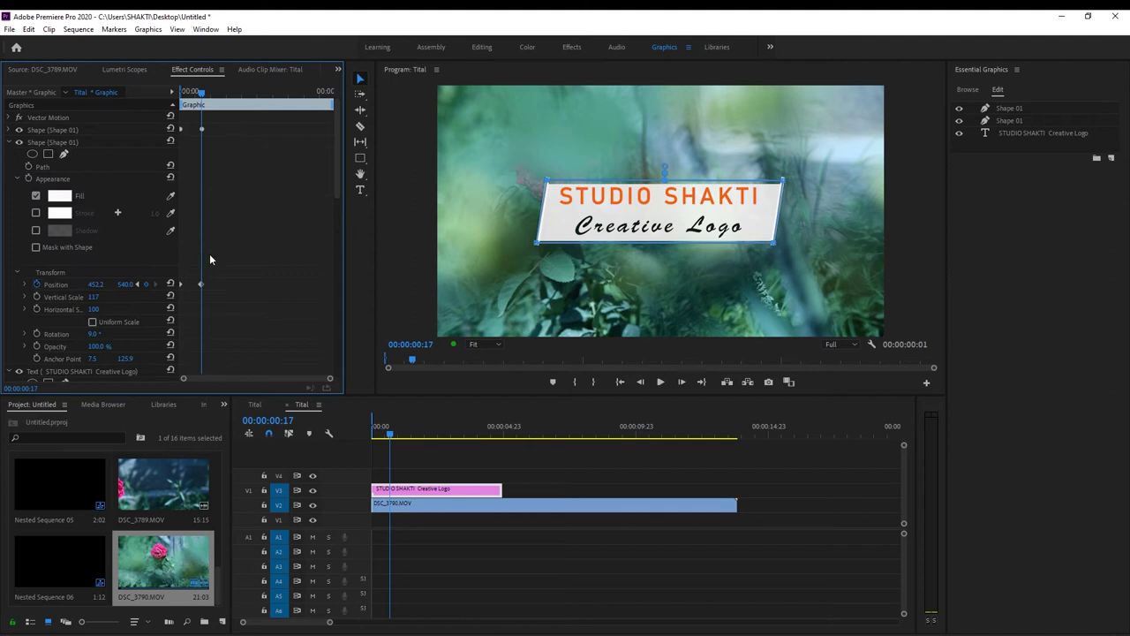
# Bring the playhead back to 00:00:00:00 and select the text mask
pyautogui.moveTo(335, 181); pyautogui.dragTo(329, 387)
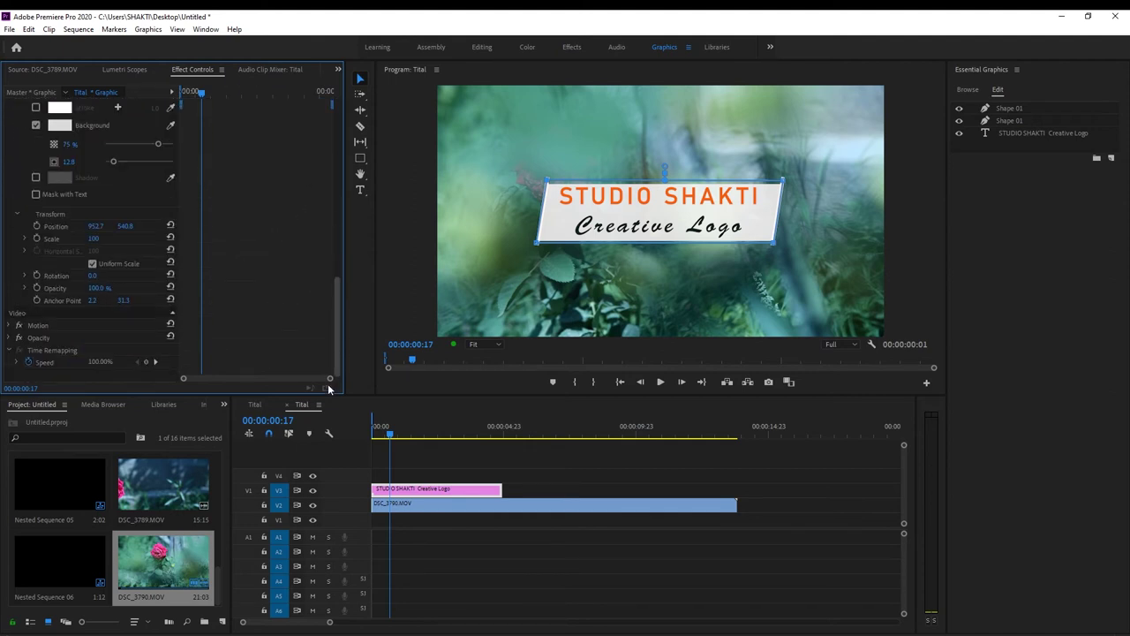
pyautogui.moveTo(332, 364); pyautogui.dragTo(347, 240)
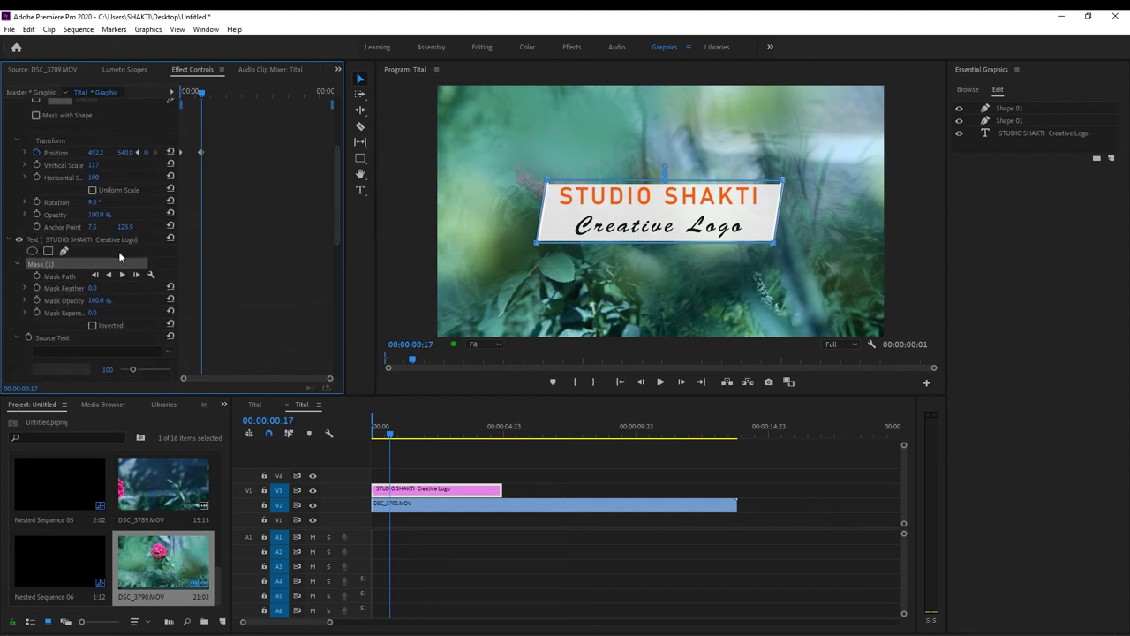
pyautogui.moveTo(202, 97); pyautogui.dragTo(181, 103)
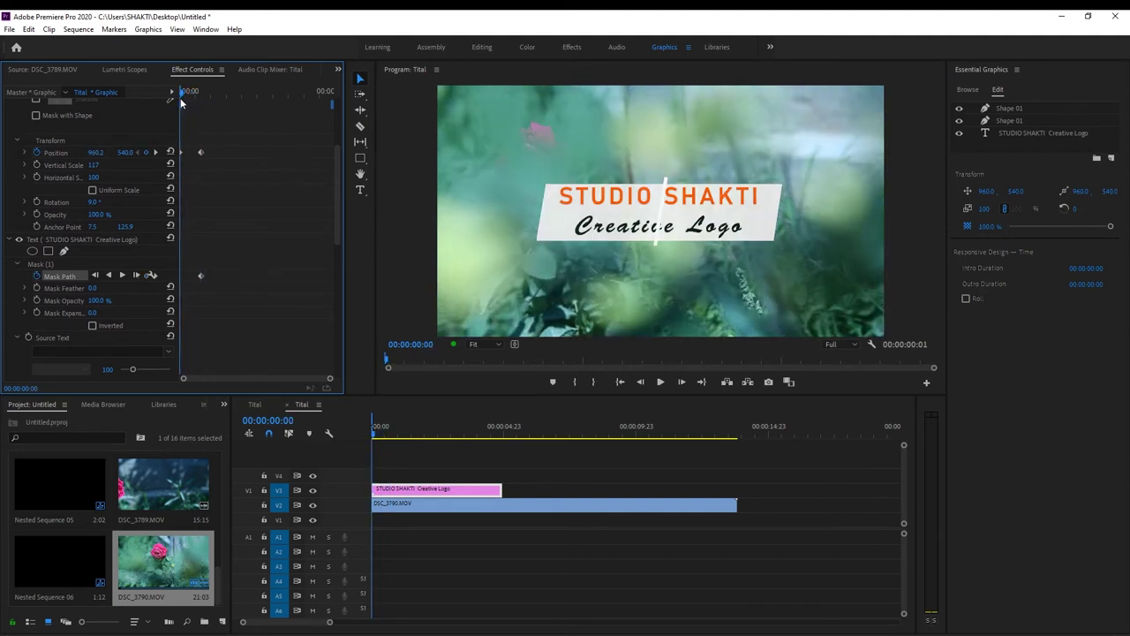
pyautogui.click(102, 264)
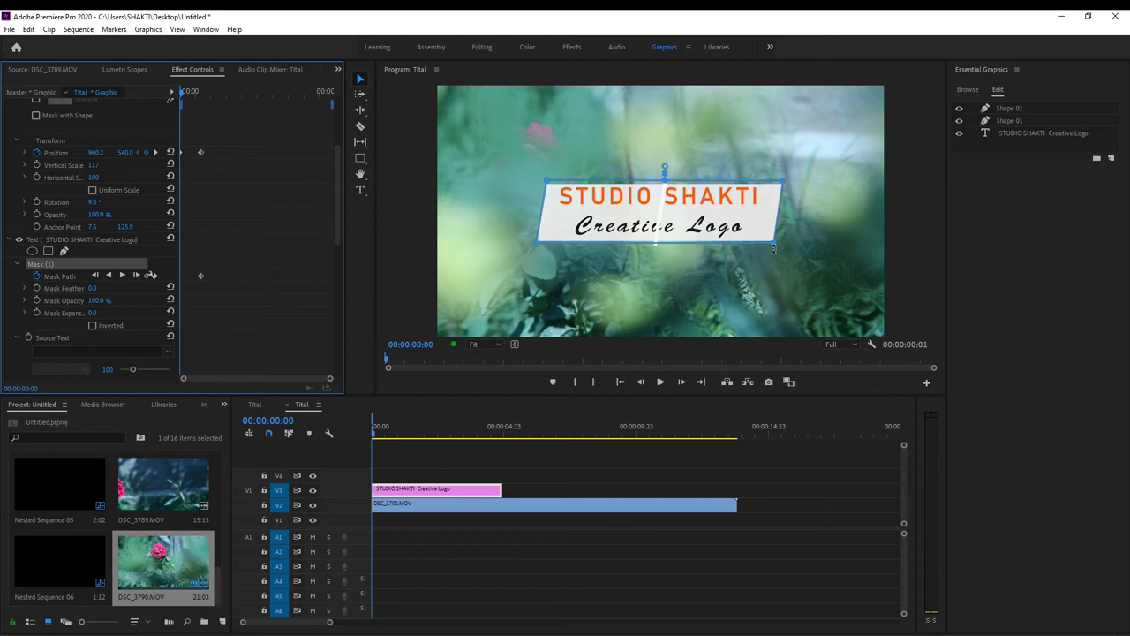
# At 00:00:00:00, squeeze the text mask into a thin slanted sliver that hides the title
pyautogui.click(776, 247)
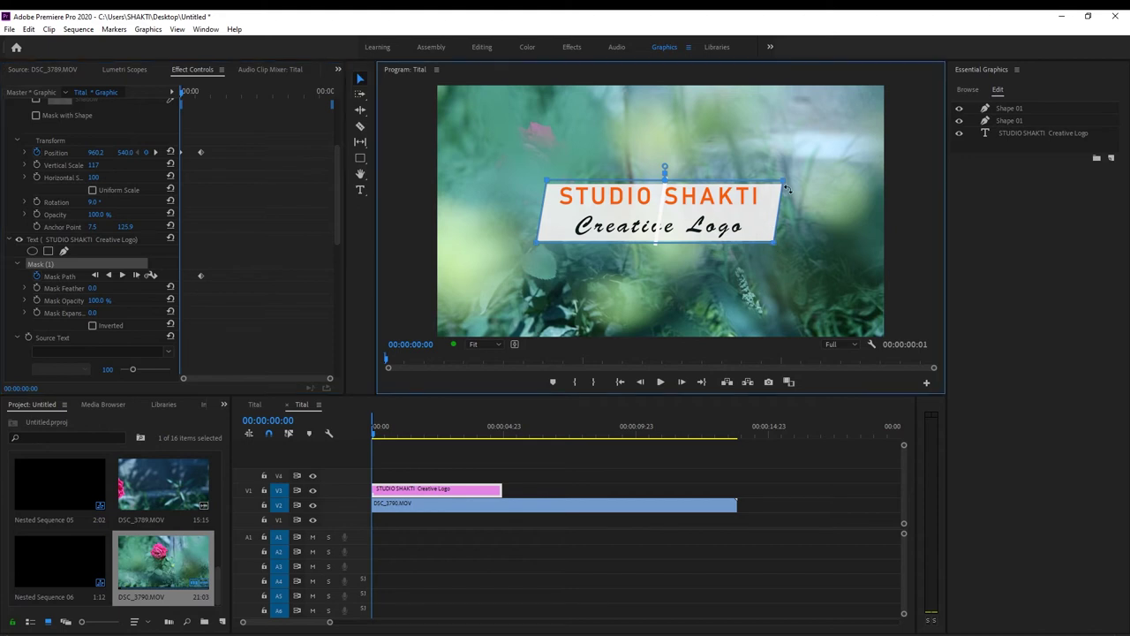
pyautogui.moveTo(785, 185); pyautogui.dragTo(669, 194)
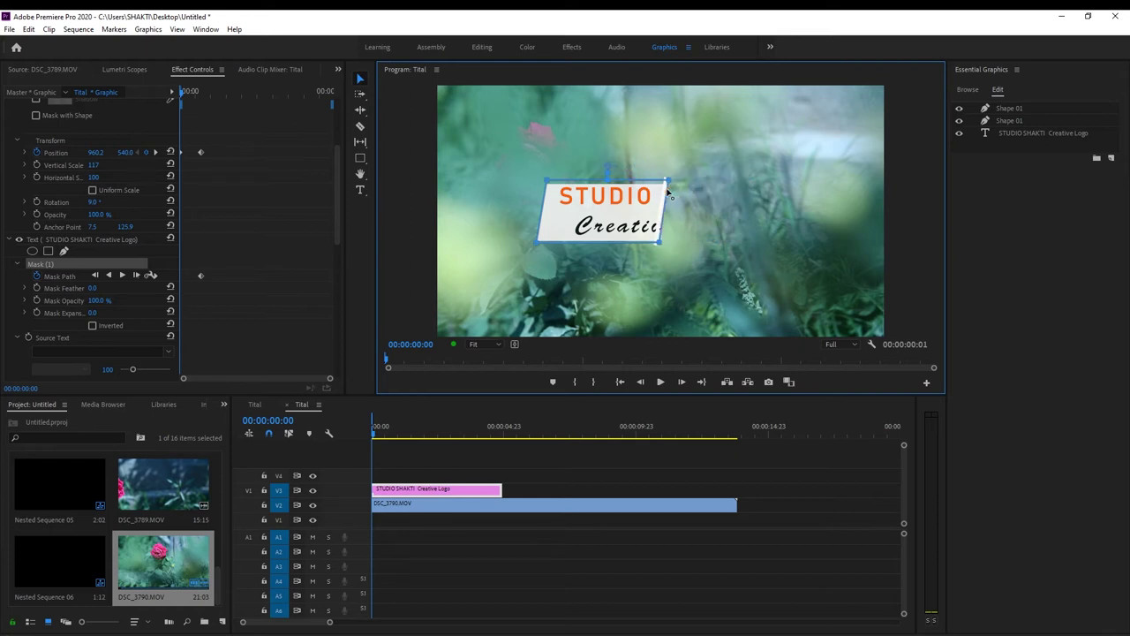
pyautogui.moveTo(668, 194); pyautogui.dragTo(666, 196)
pyautogui.moveTo(549, 185); pyautogui.dragTo(668, 184)
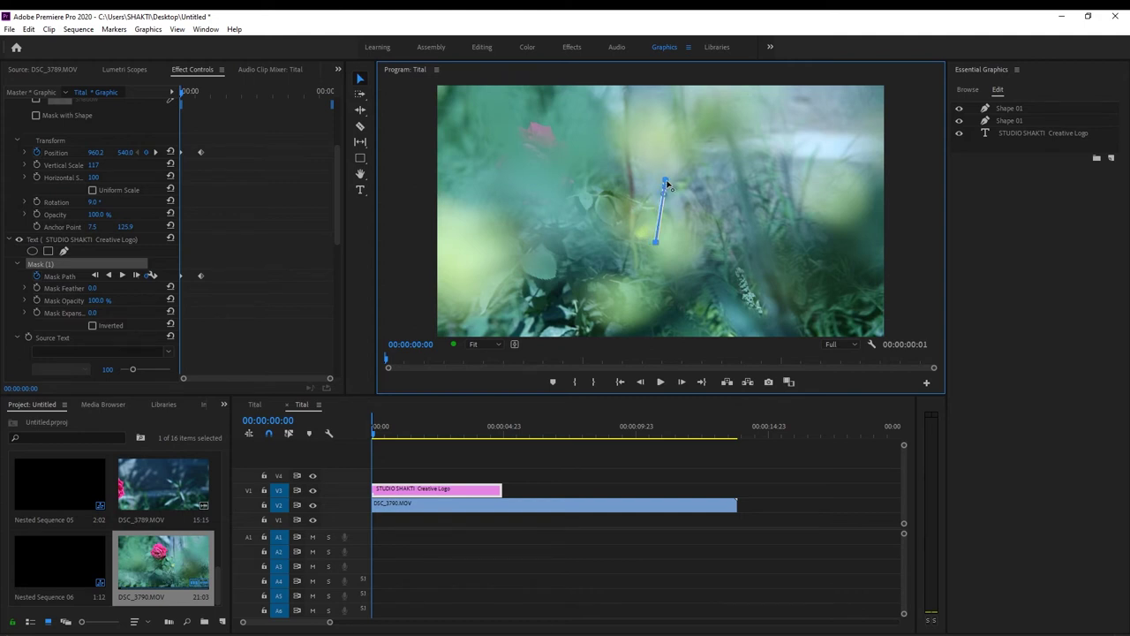
pyautogui.press('space')
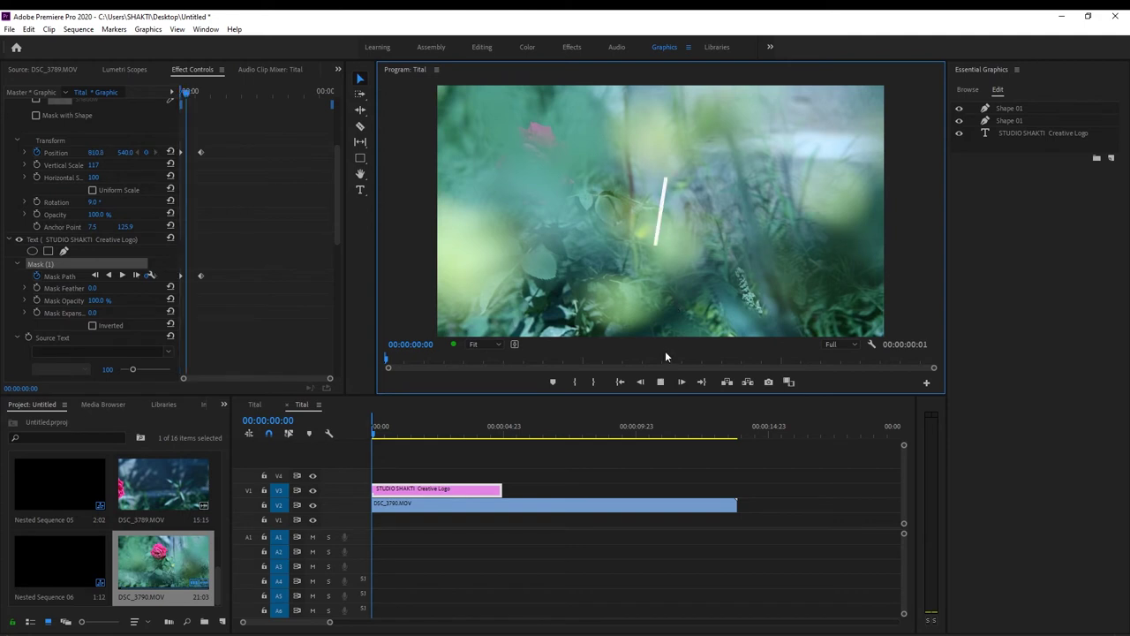
# Play the title animation from the sequence start to preview the reveal
pyautogui.press('space')
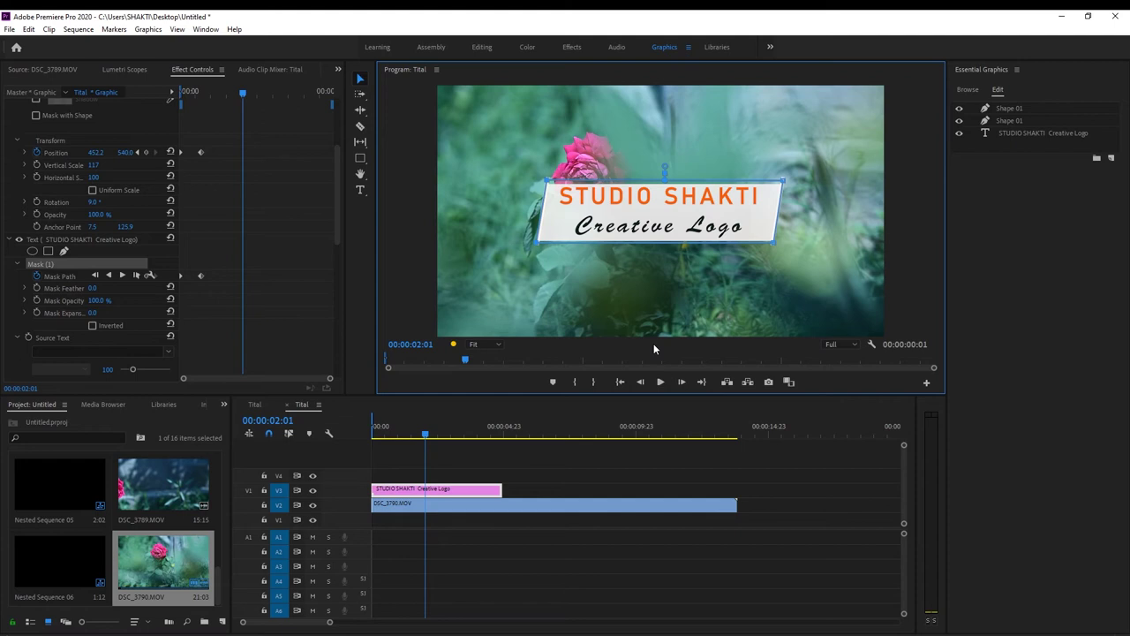
pyautogui.click(424, 437)
pyautogui.moveTo(424, 439); pyautogui.dragTo(363, 439)
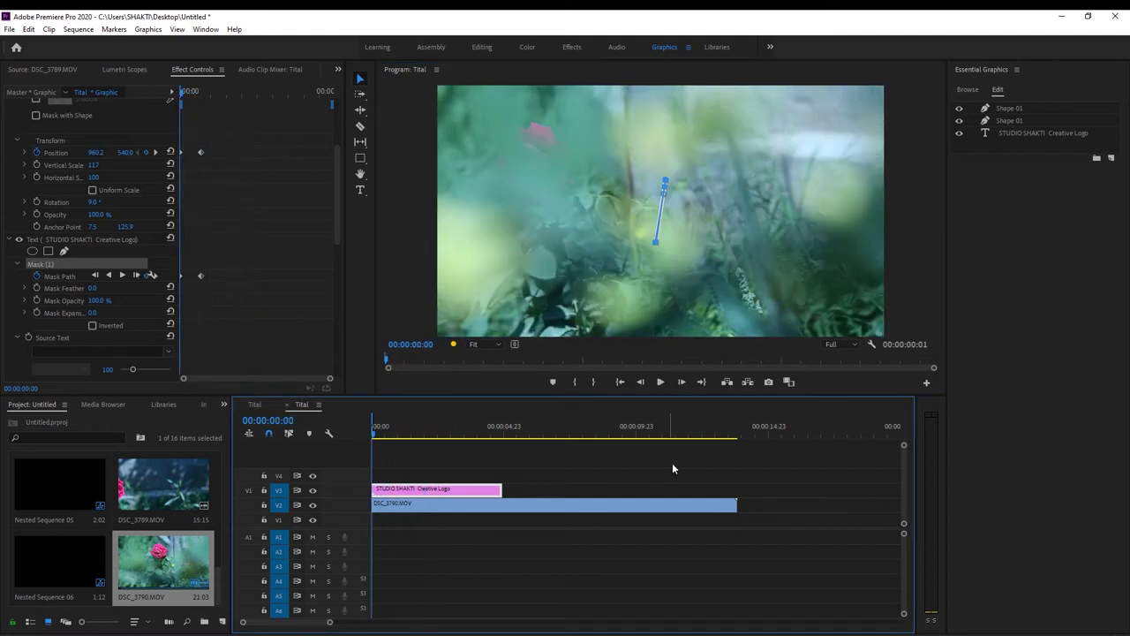
pyautogui.press('space')
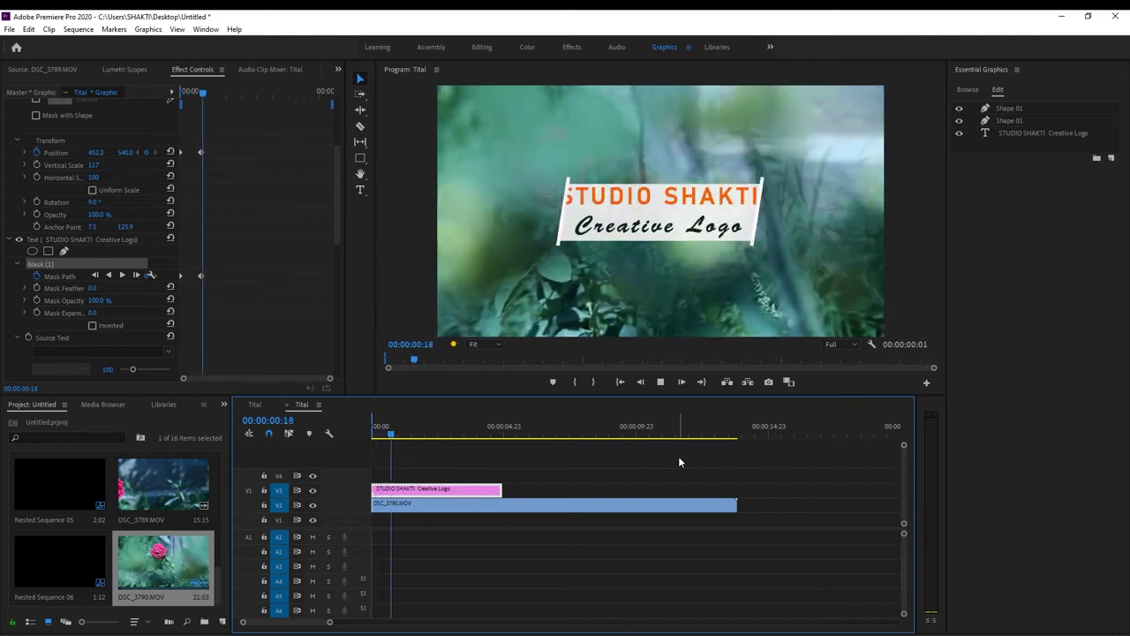
pyautogui.press('space')
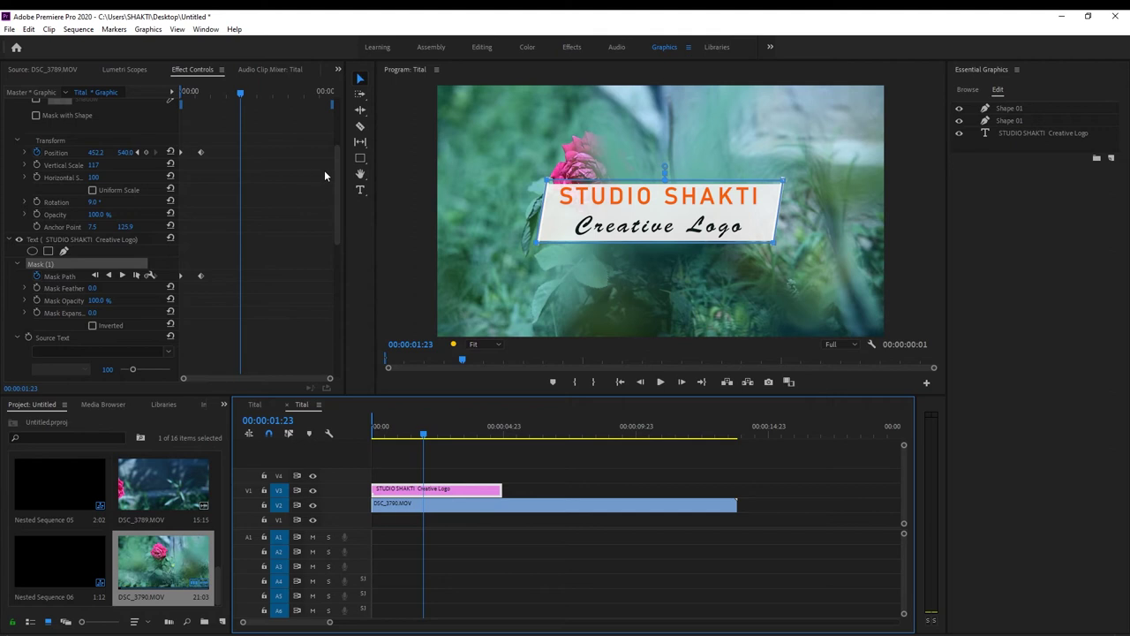
# Collapse the second shape layer and scroll down to the text's Appearance settings
pyautogui.moveTo(335, 158); pyautogui.dragTo(335, 110)
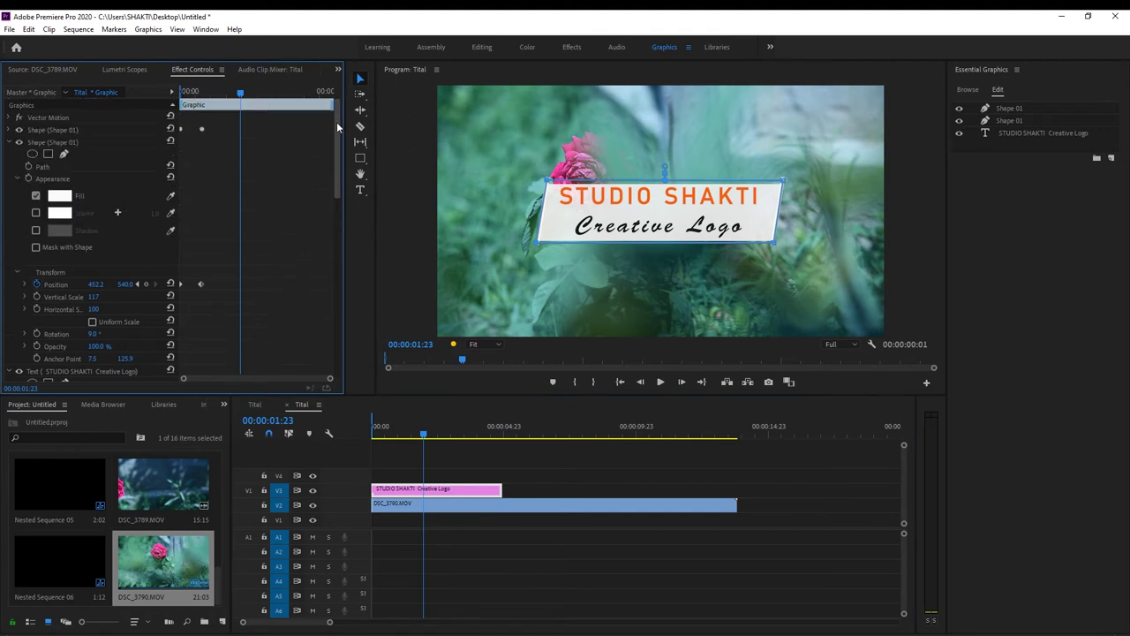
pyautogui.click(9, 143)
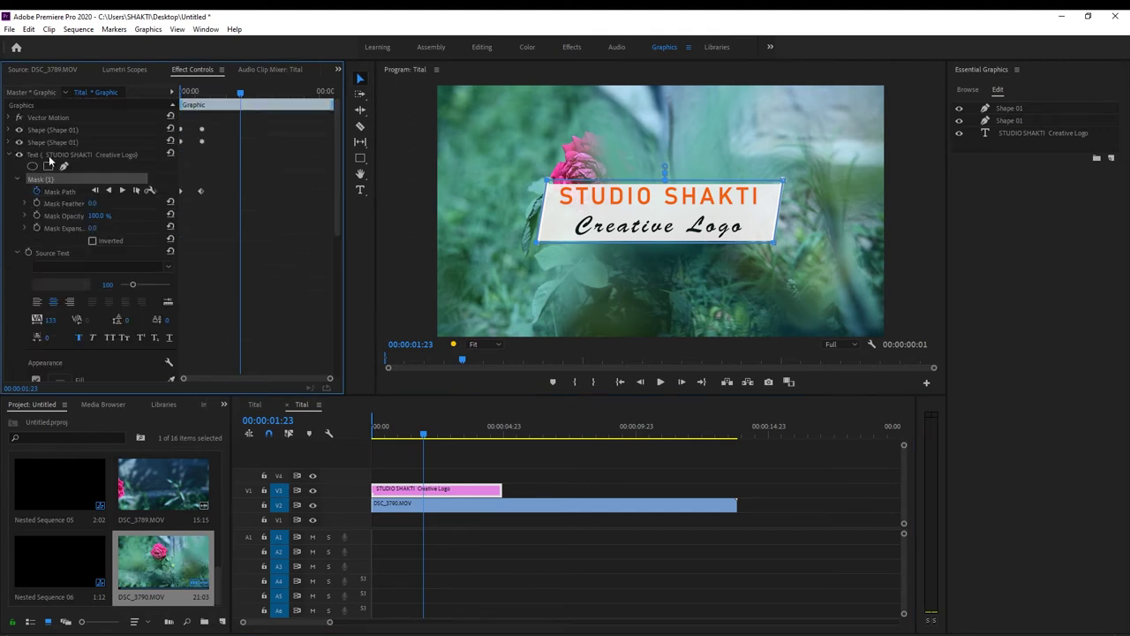
pyautogui.scroll(-2, 213, 282)
pyautogui.scroll(-1, 214, 283)
pyautogui.scroll(-2, 214, 282)
pyautogui.scroll(-1, 207, 289)
# Try Mask with Text on the title, then switch it back off
pyautogui.click(37, 331)
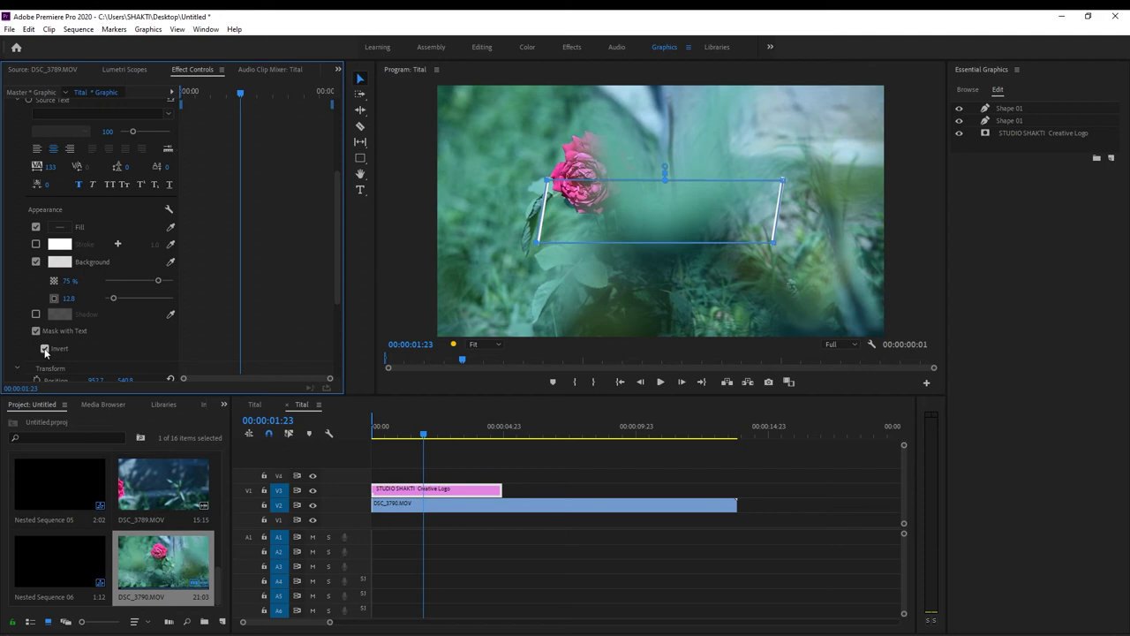
pyautogui.click(36, 331)
pyautogui.click(36, 331)
pyautogui.click(36, 331)
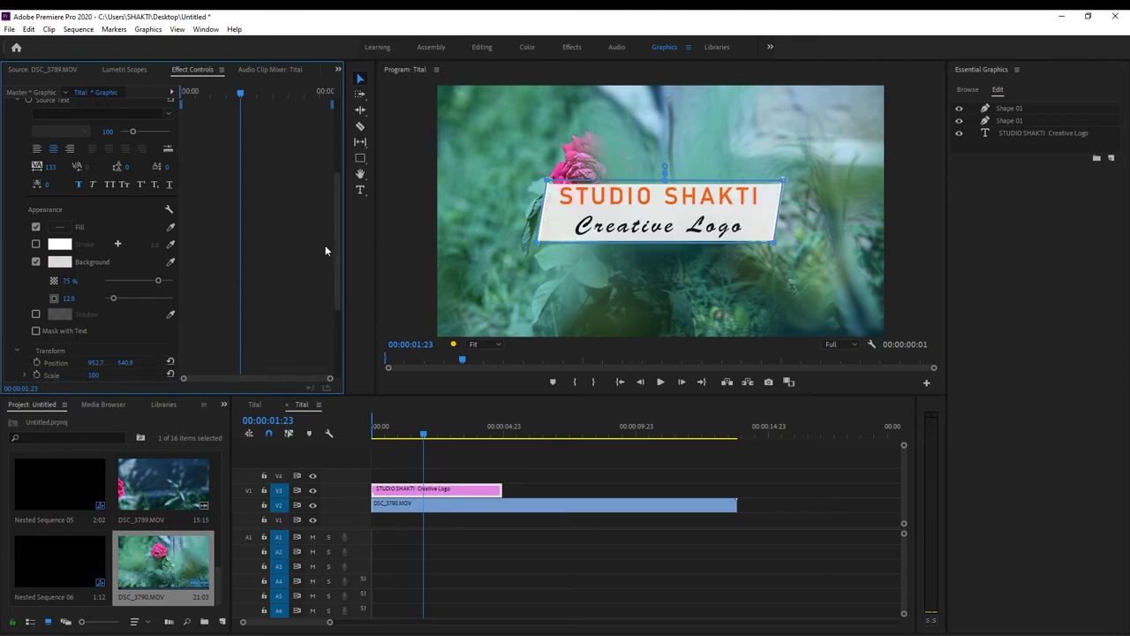
# Move the Text layer above both Shape layers, retest Mask with Text, and leave it off
pyautogui.moveTo(339, 233); pyautogui.dragTo(338, 154)
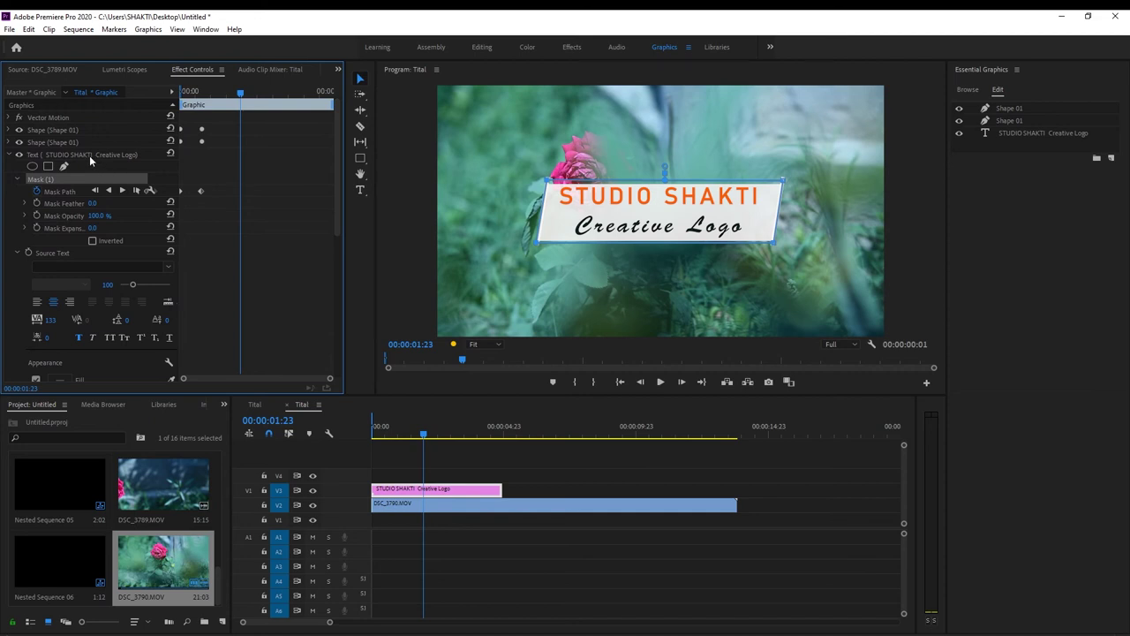
pyautogui.moveTo(89, 155); pyautogui.dragTo(88, 122)
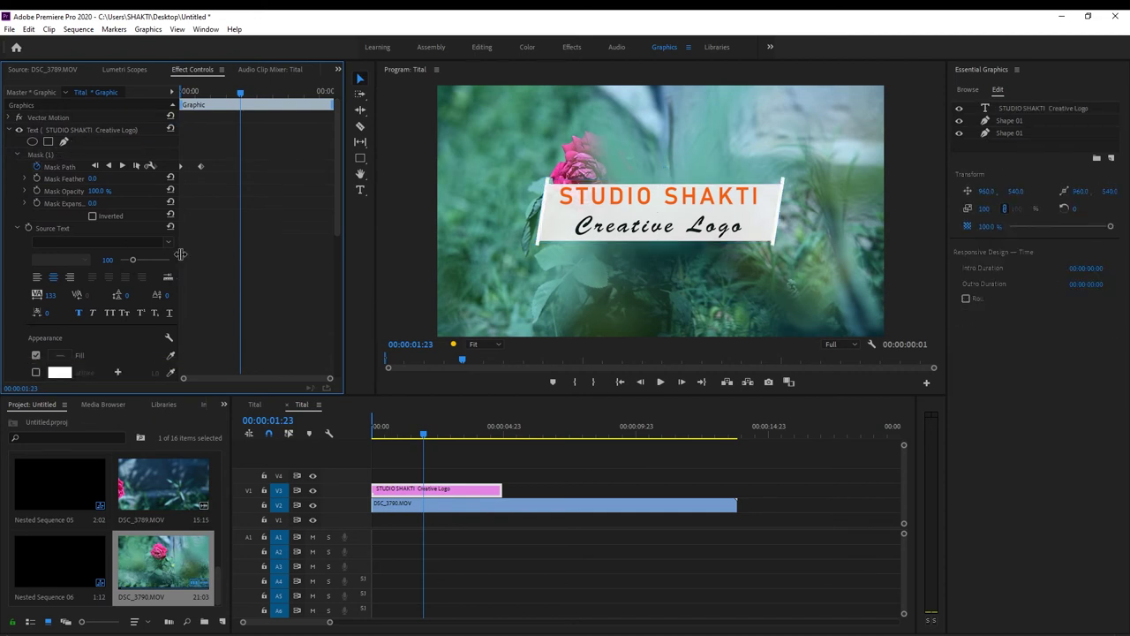
pyautogui.scroll(-2, 165, 259)
pyautogui.scroll(-1, 227, 275)
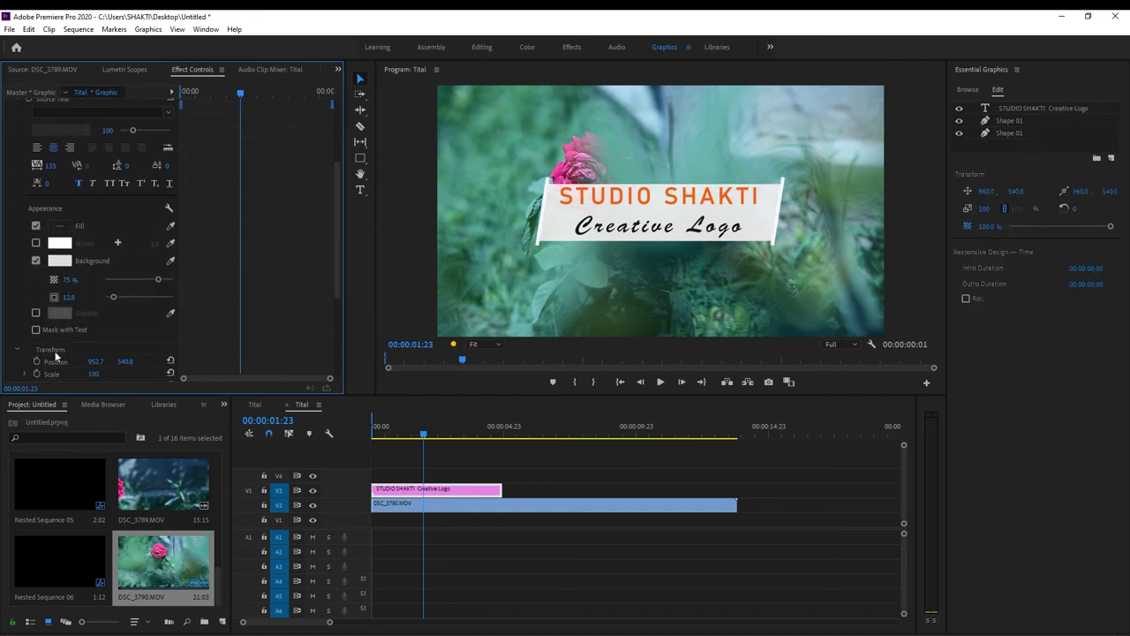
pyautogui.click(35, 330)
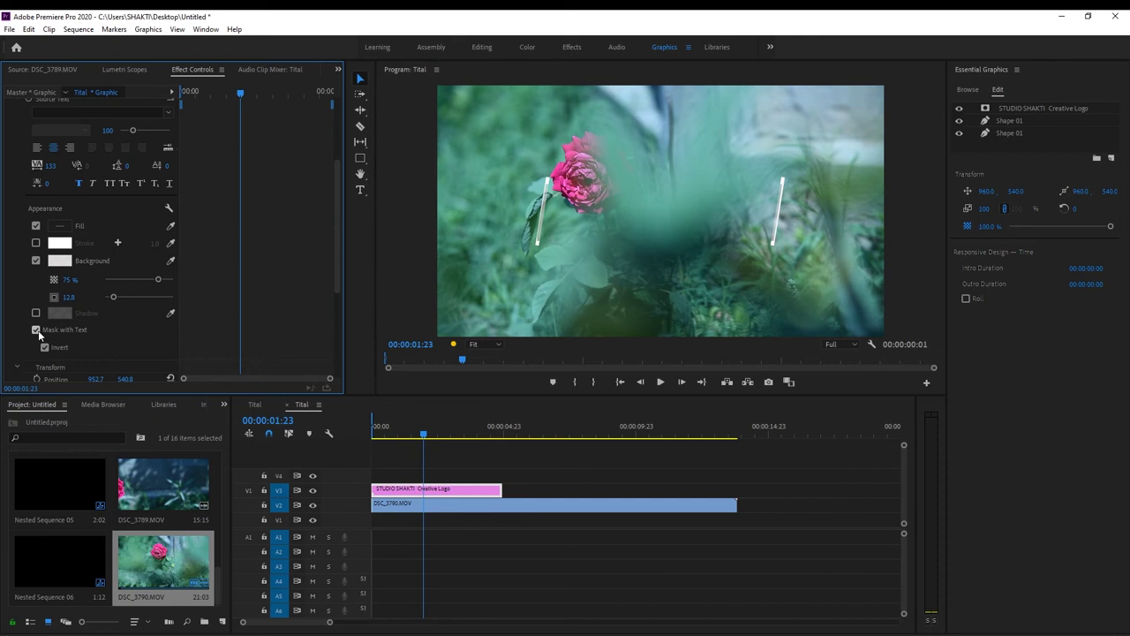
pyautogui.click(37, 330)
pyautogui.scroll(2, 190, 289)
pyautogui.scroll(1, 194, 283)
pyautogui.scroll(1, 196, 276)
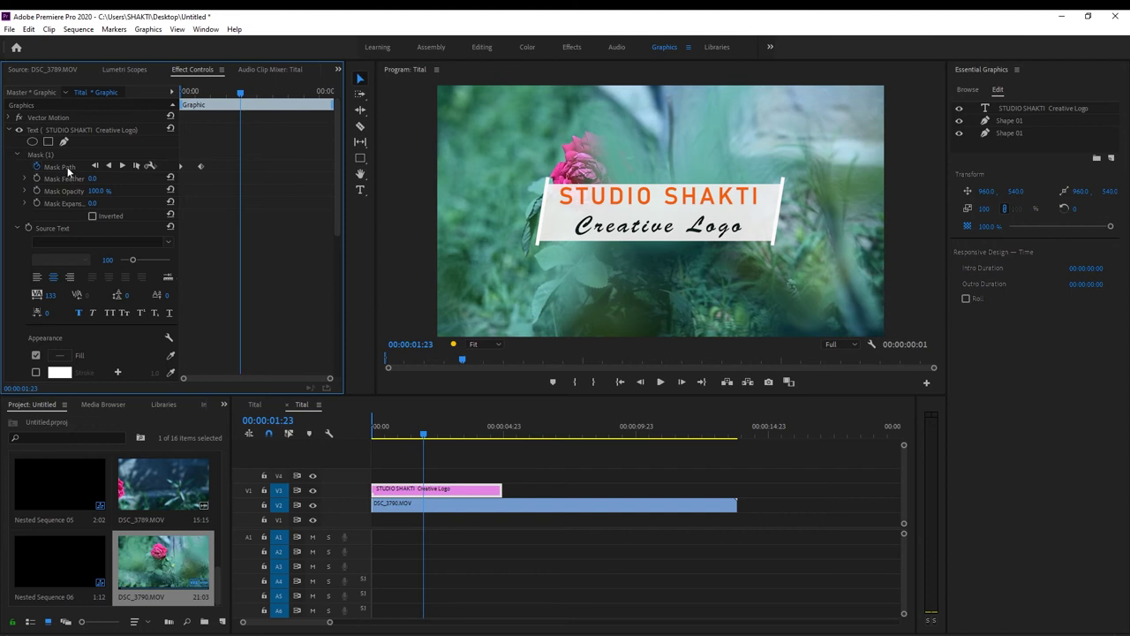
# Test Mask with Shape on Shape 01, undo it, and select the STUDIO SHAKTI text layer
pyautogui.click(9, 130)
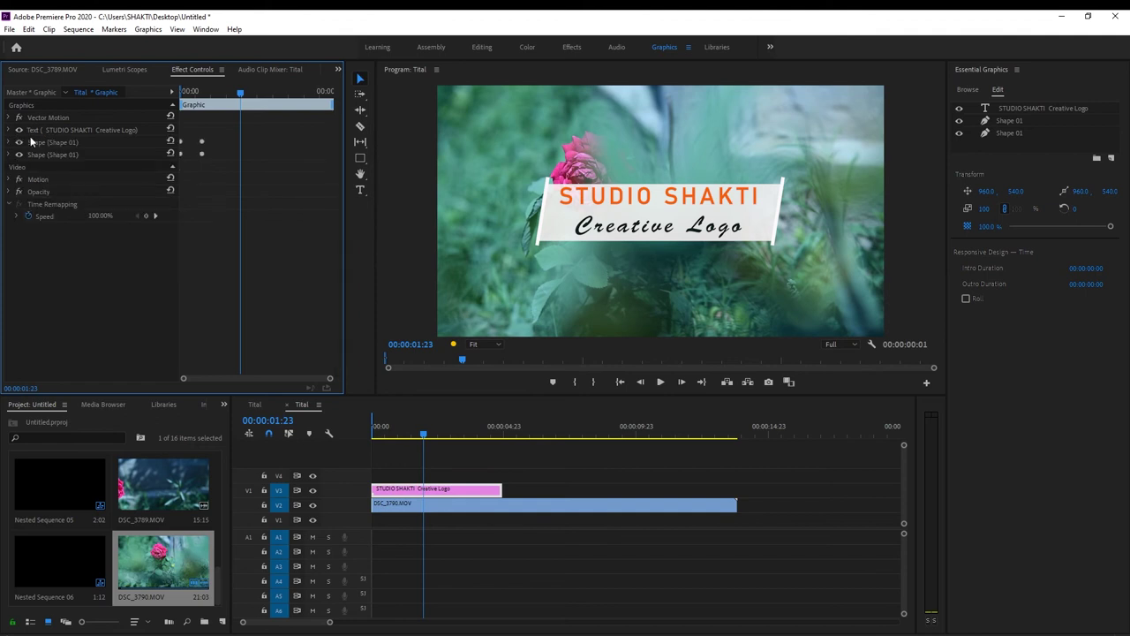
pyautogui.click(9, 143)
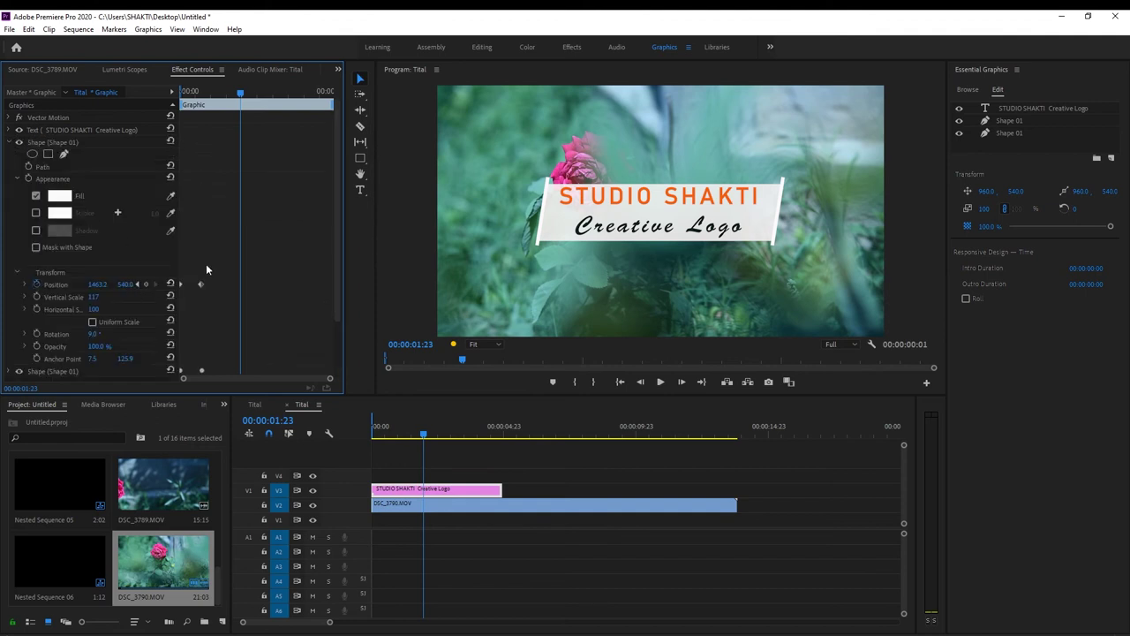
pyautogui.scroll(-2, 212, 265)
pyautogui.click(38, 189)
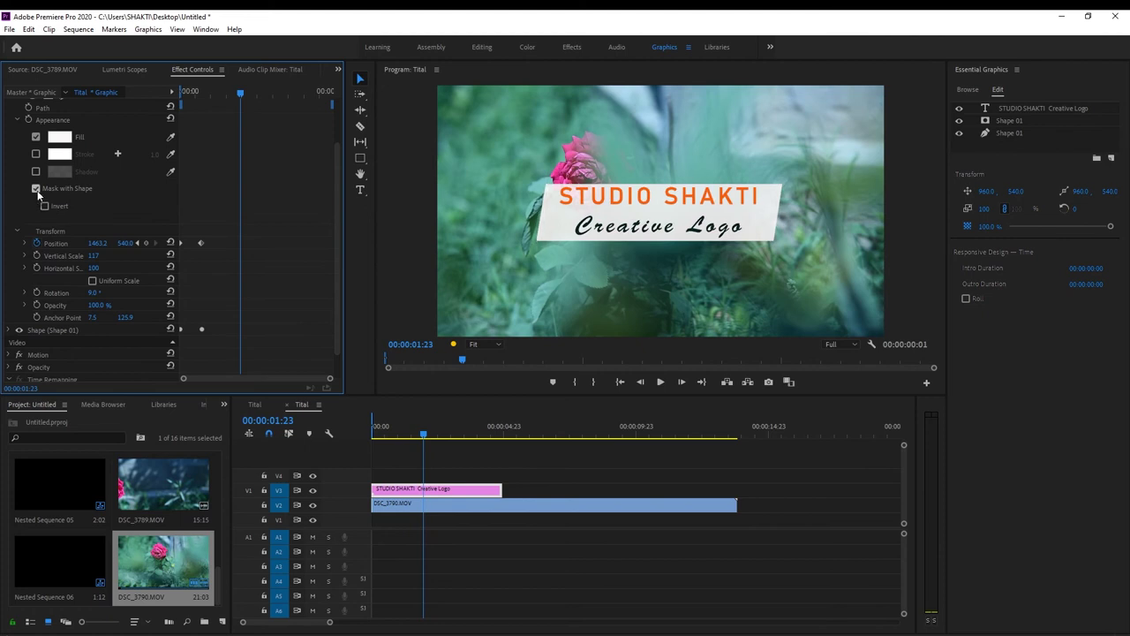
pyautogui.hotkey('ctrl', 'z')
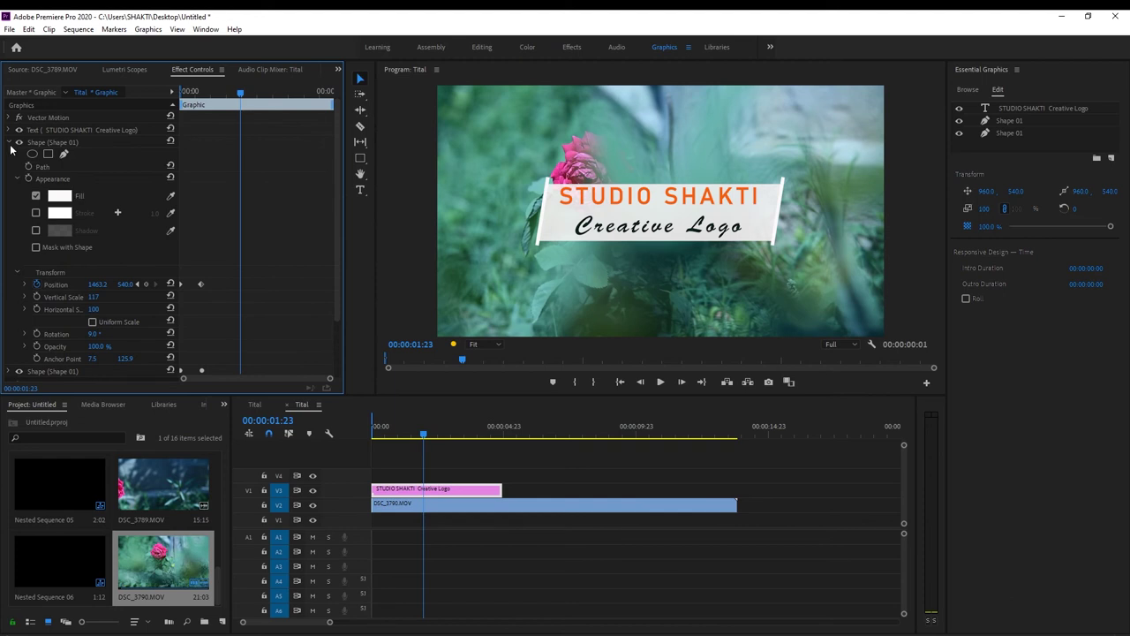
pyautogui.click(12, 143)
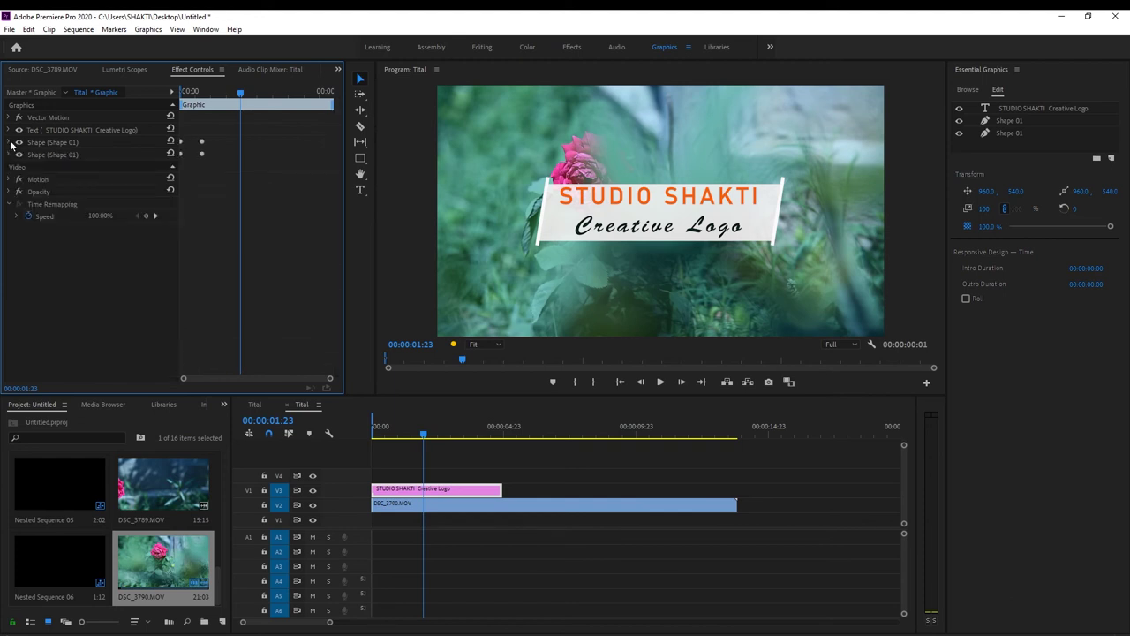
pyautogui.click(47, 129)
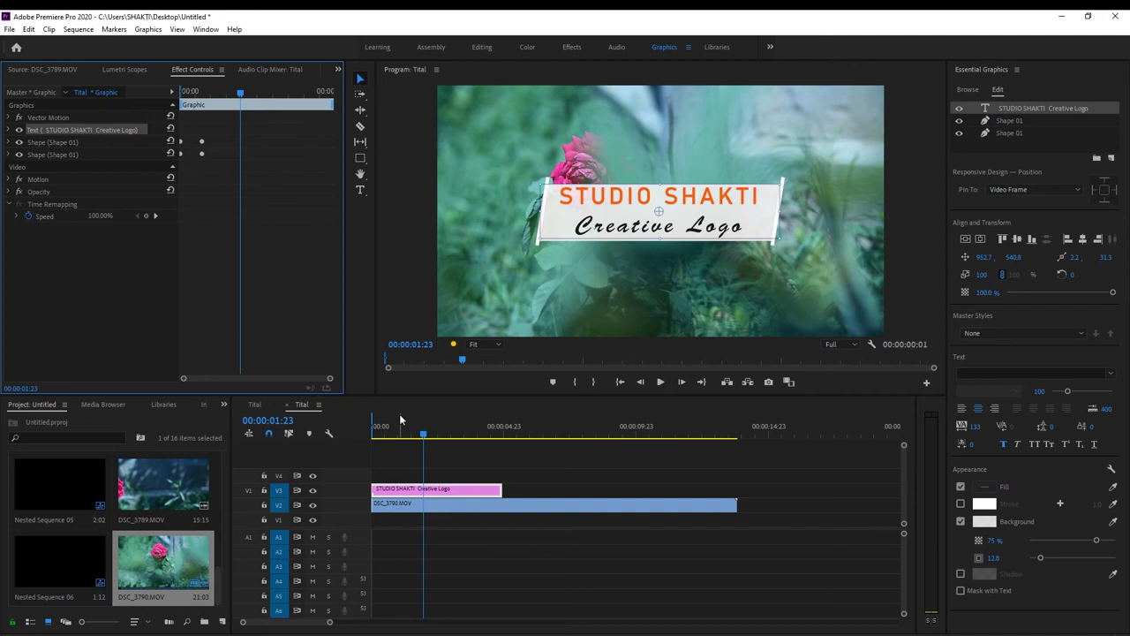
# Expand the text layer's properties and scrub partway into the title reveal
pyautogui.moveTo(422, 442); pyautogui.dragTo(357, 439)
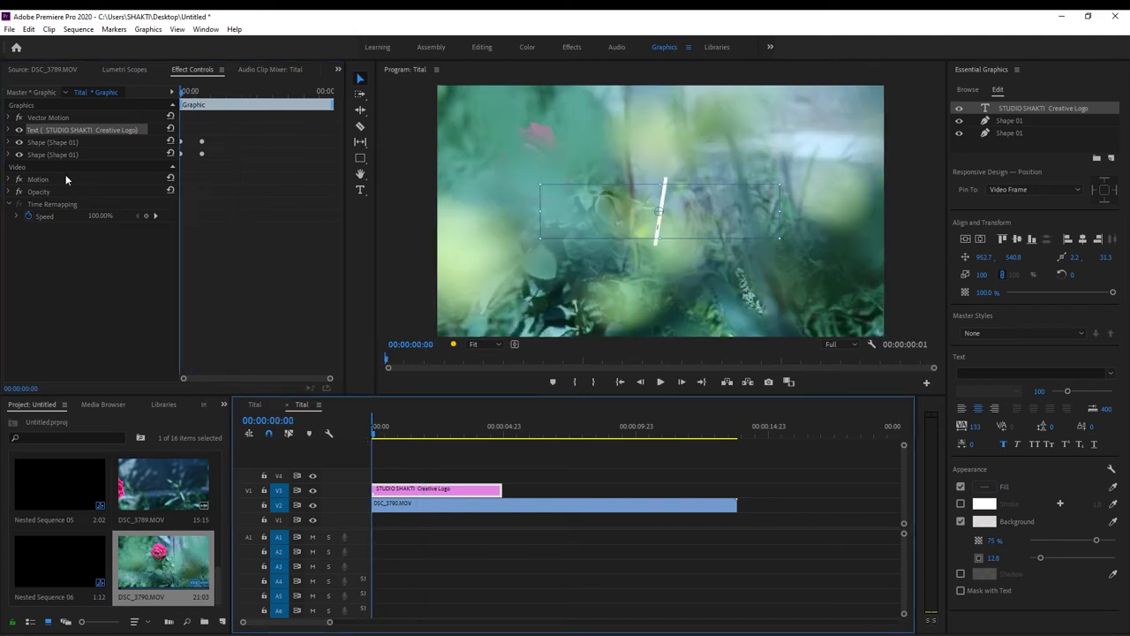
pyautogui.click(11, 131)
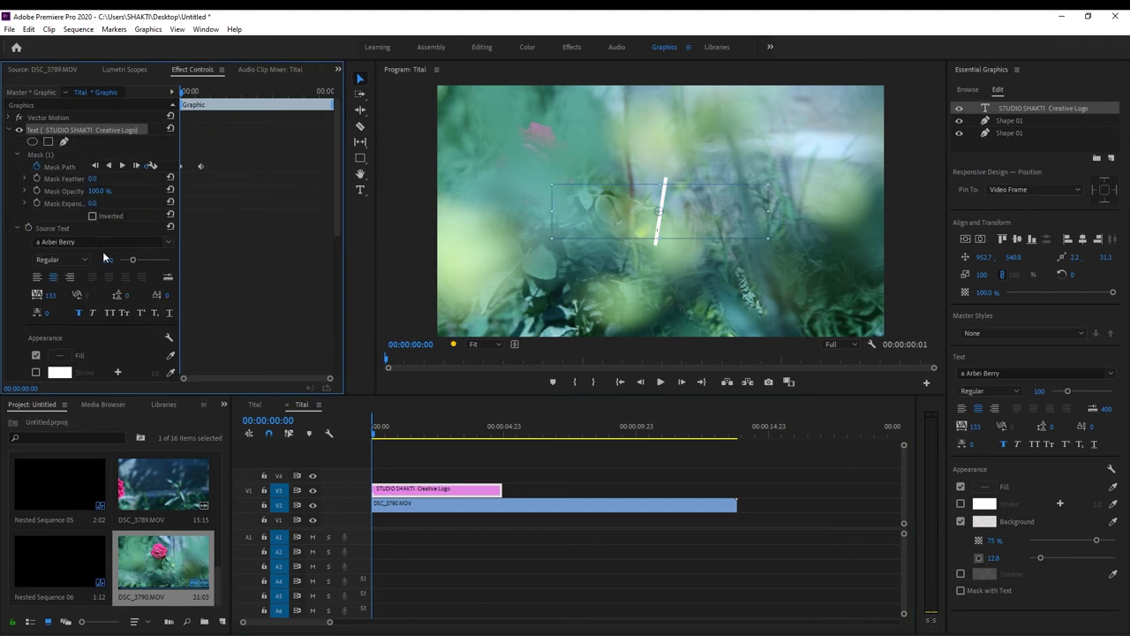
pyautogui.scroll(-1, 102, 251)
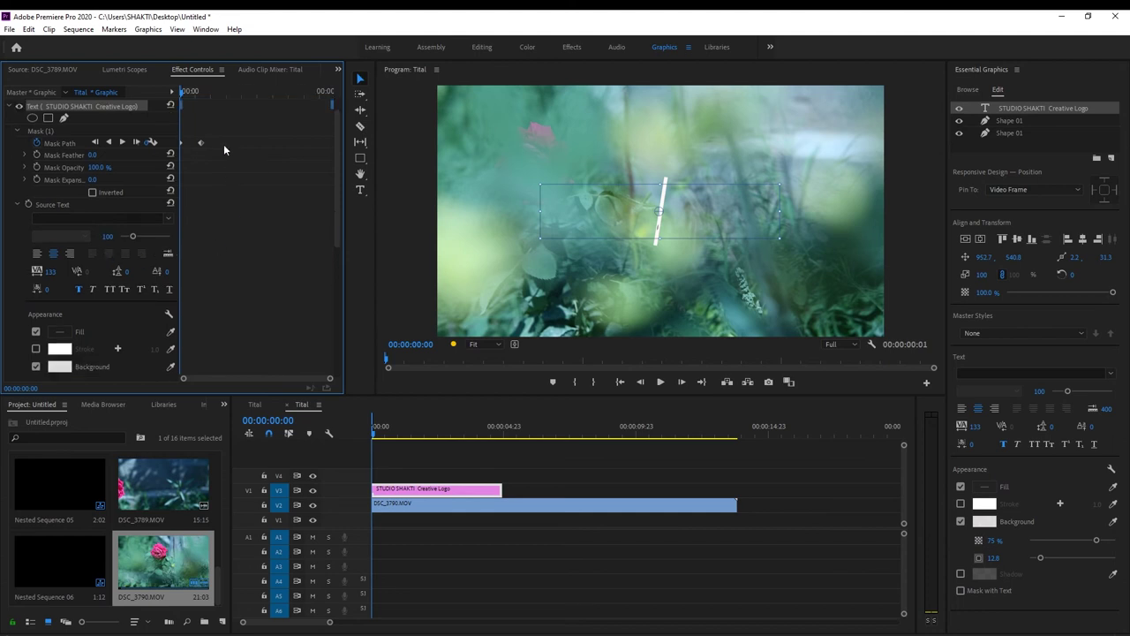
pyautogui.moveTo(185, 92); pyautogui.dragTo(212, 94)
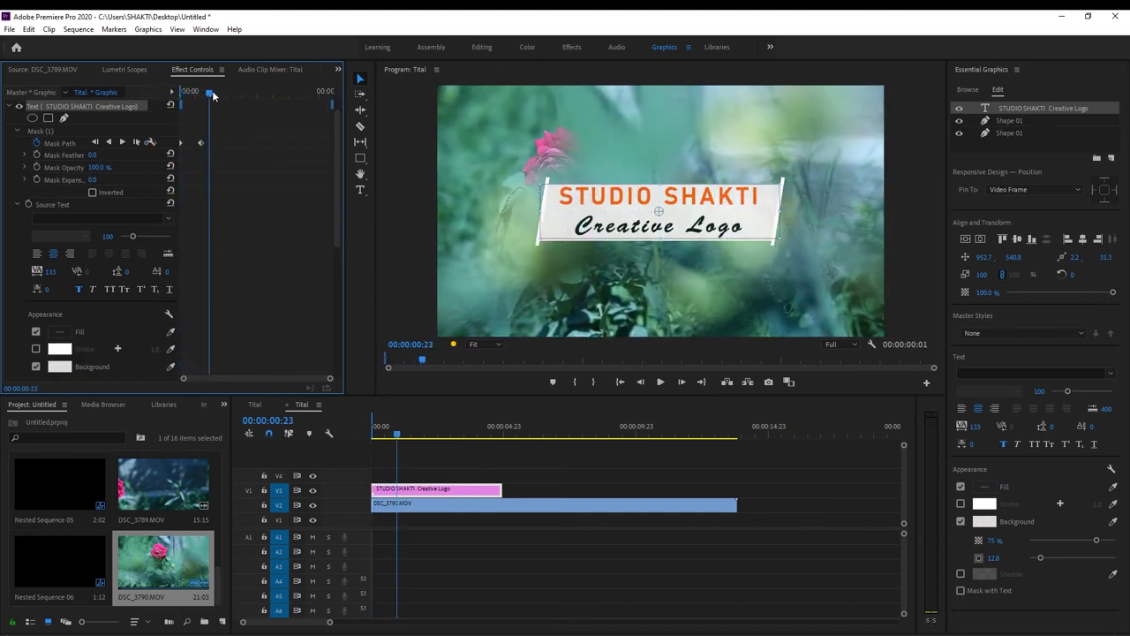
pyautogui.scroll(-2, 280, 200)
pyautogui.scroll(-2, 270, 223)
pyautogui.scroll(-3, 260, 244)
pyautogui.scroll(-5, 256, 254)
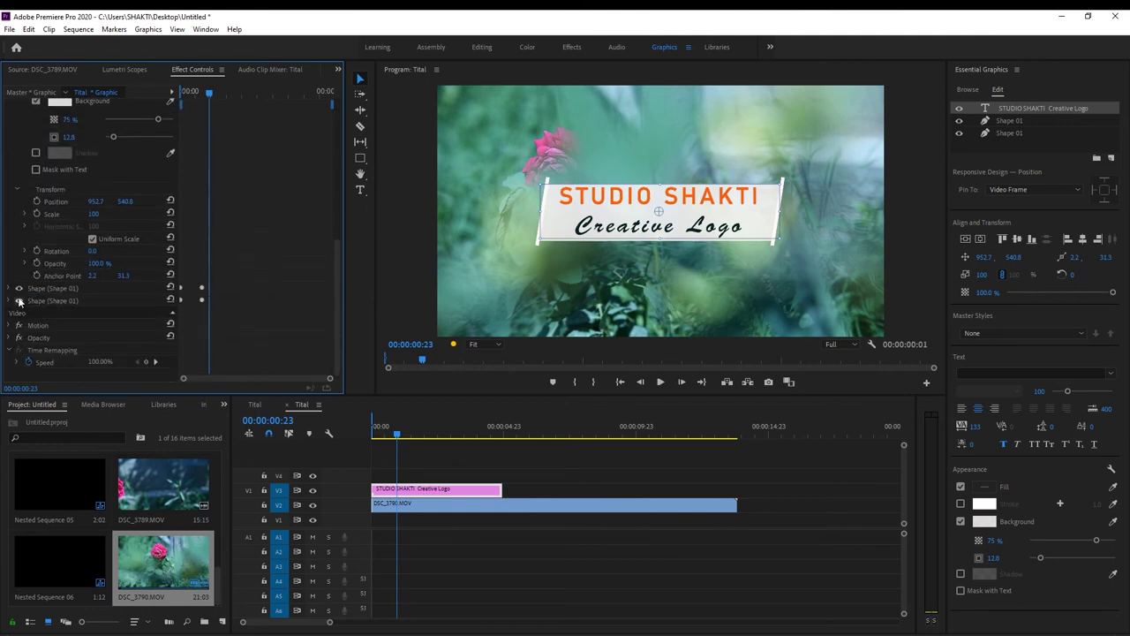
# Expand Shape 01, then return to the top to show Mask (1) and its Mask Path keyframes
pyautogui.click(11, 289)
pyautogui.scroll(-5, 323, 296)
pyautogui.scroll(-5, 309, 301)
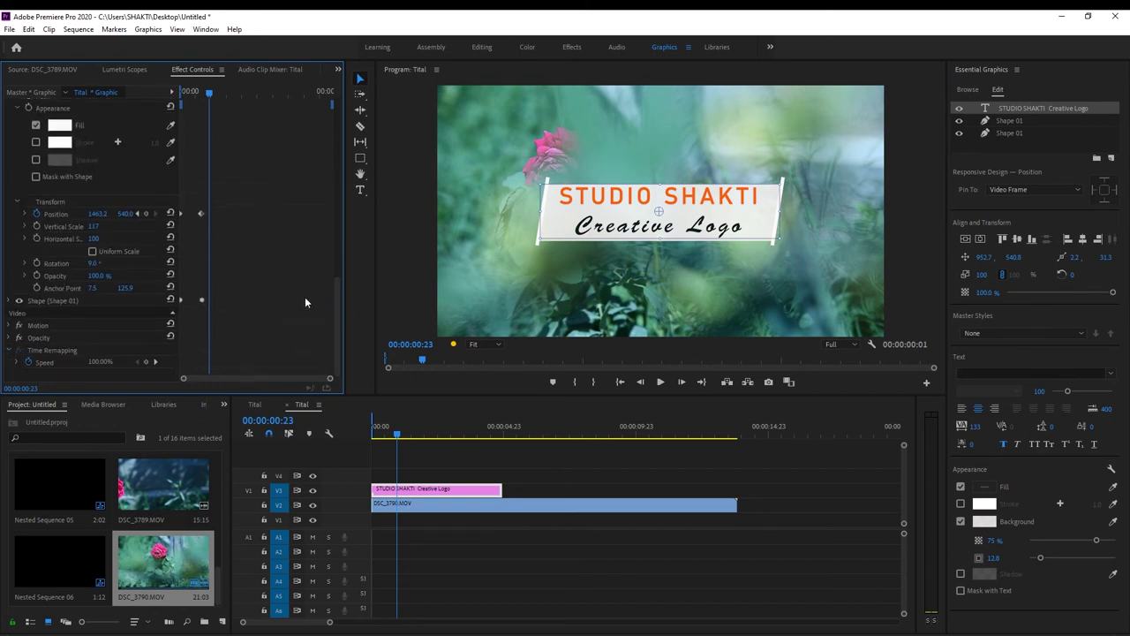
pyautogui.click(10, 300)
pyautogui.scroll(-5, 275, 310)
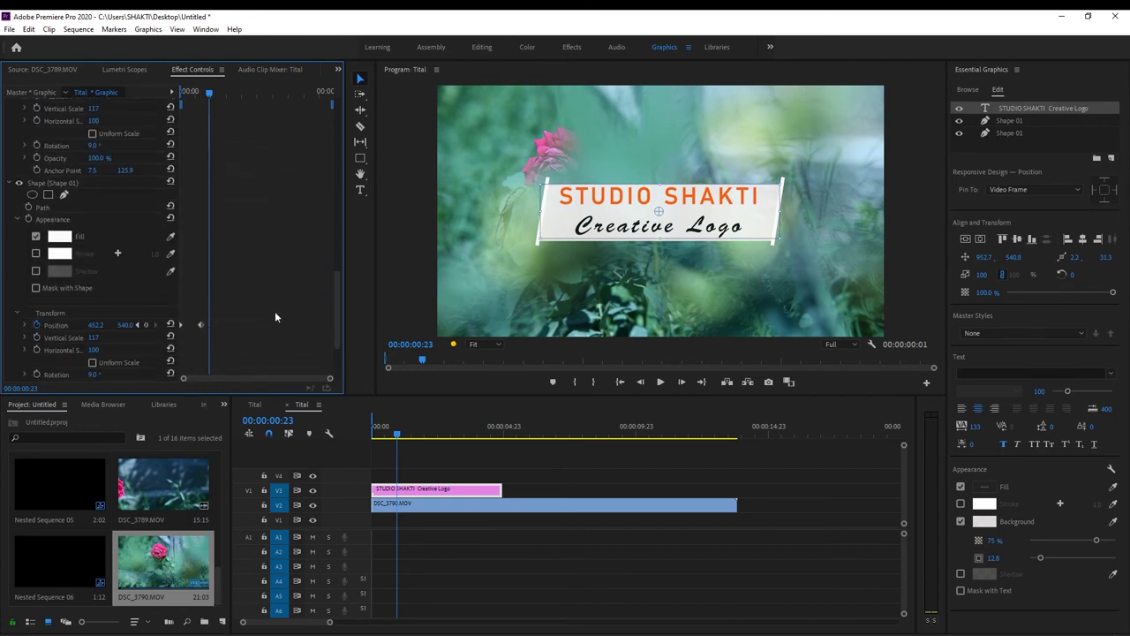
pyautogui.scroll(3, 228, 333)
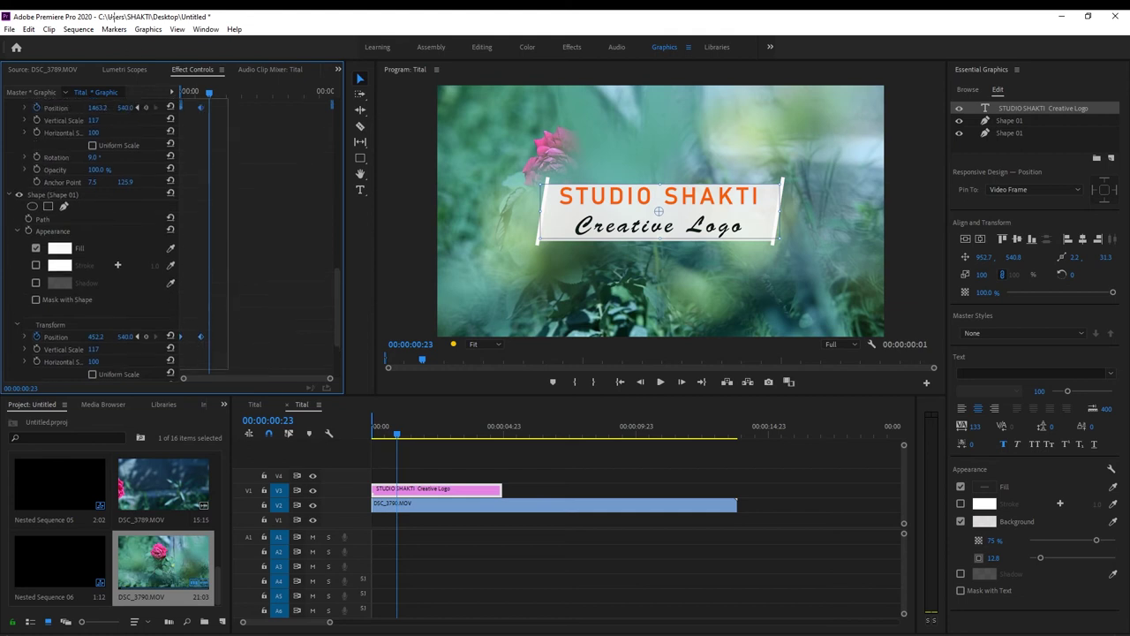
pyautogui.scroll(6, 228, 333)
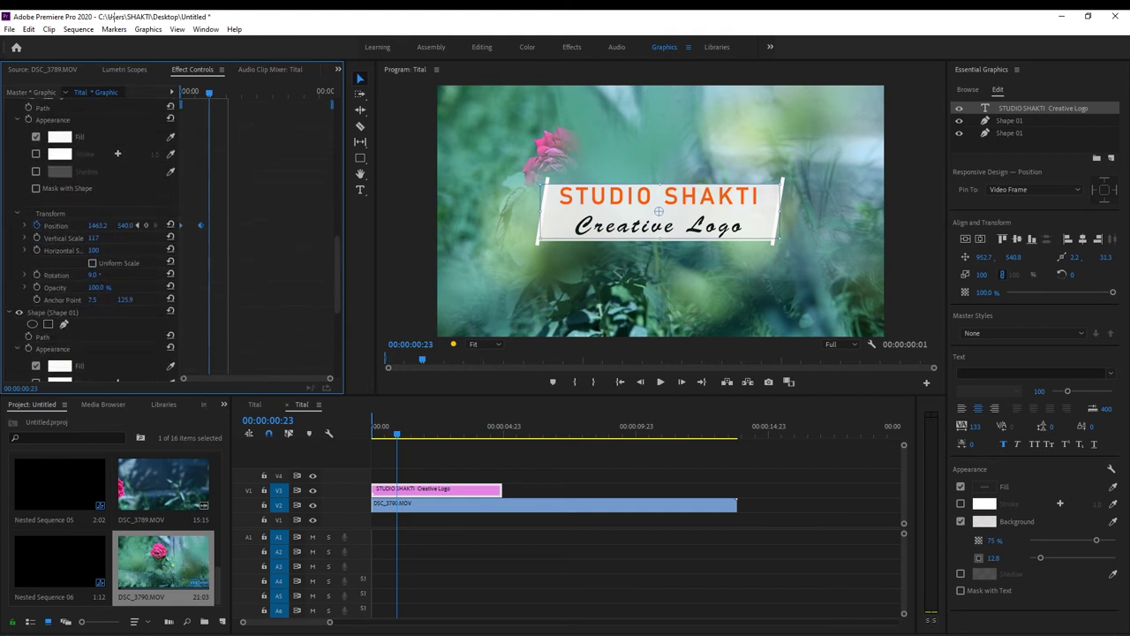
pyautogui.scroll(2, 122, 214)
pyautogui.scroll(2, 122, 214)
pyautogui.scroll(2, 121, 213)
pyautogui.scroll(2, 122, 213)
pyautogui.scroll(1, 122, 214)
pyautogui.scroll(1, 122, 213)
pyautogui.scroll(1, 122, 214)
pyautogui.scroll(1, 122, 213)
pyautogui.scroll(1, 122, 213)
pyautogui.scroll(1, 122, 214)
pyautogui.scroll(1, 122, 213)
pyautogui.scroll(1, 122, 214)
pyautogui.scroll(2, 122, 214)
pyautogui.scroll(1, 122, 214)
pyautogui.scroll(2, 122, 214)
pyautogui.scroll(1, 122, 214)
pyautogui.scroll(1, 203, 141)
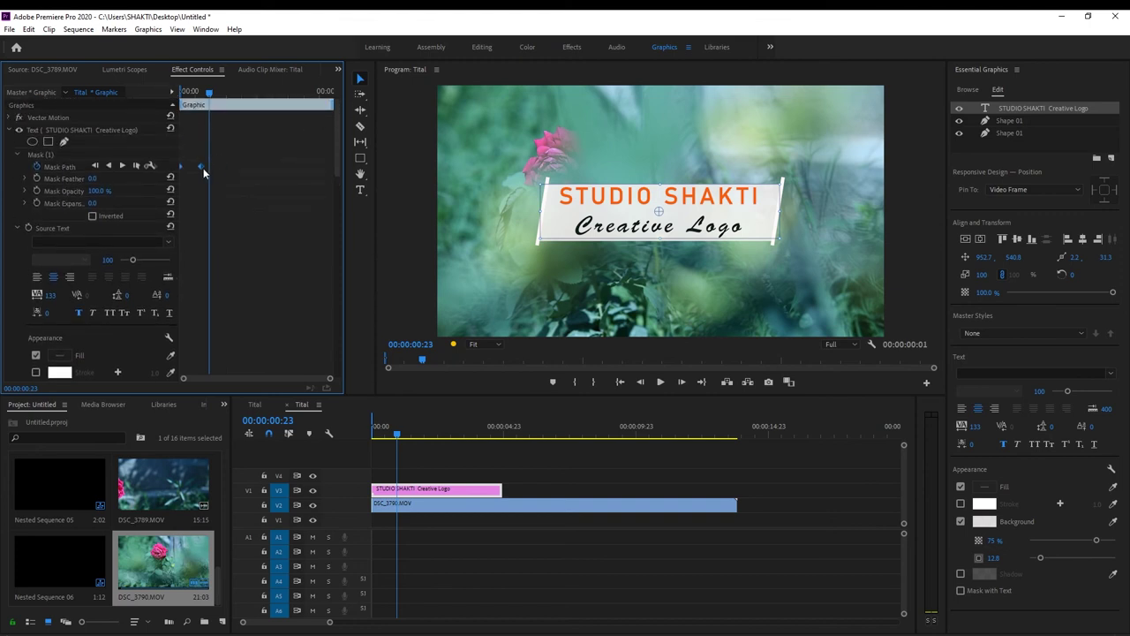
# Shift the title's Mask Path keyframes slightly later and scrub back to an early reveal frame
pyautogui.moveTo(199, 167); pyautogui.dragTo(214, 167)
pyautogui.click(191, 94)
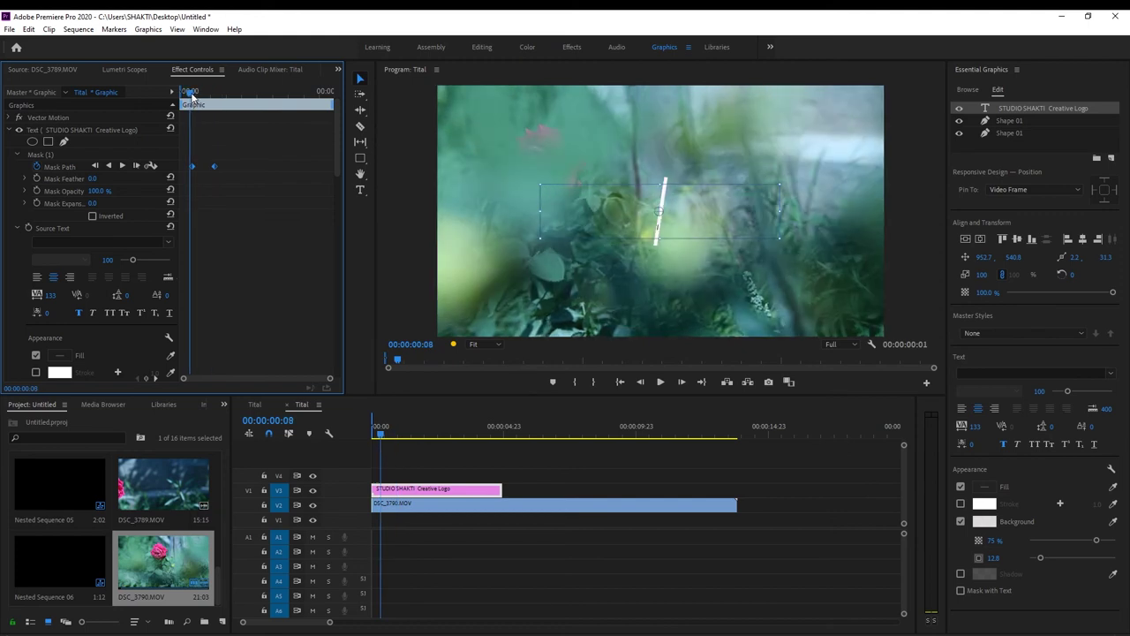
pyautogui.moveTo(191, 96); pyautogui.dragTo(194, 95)
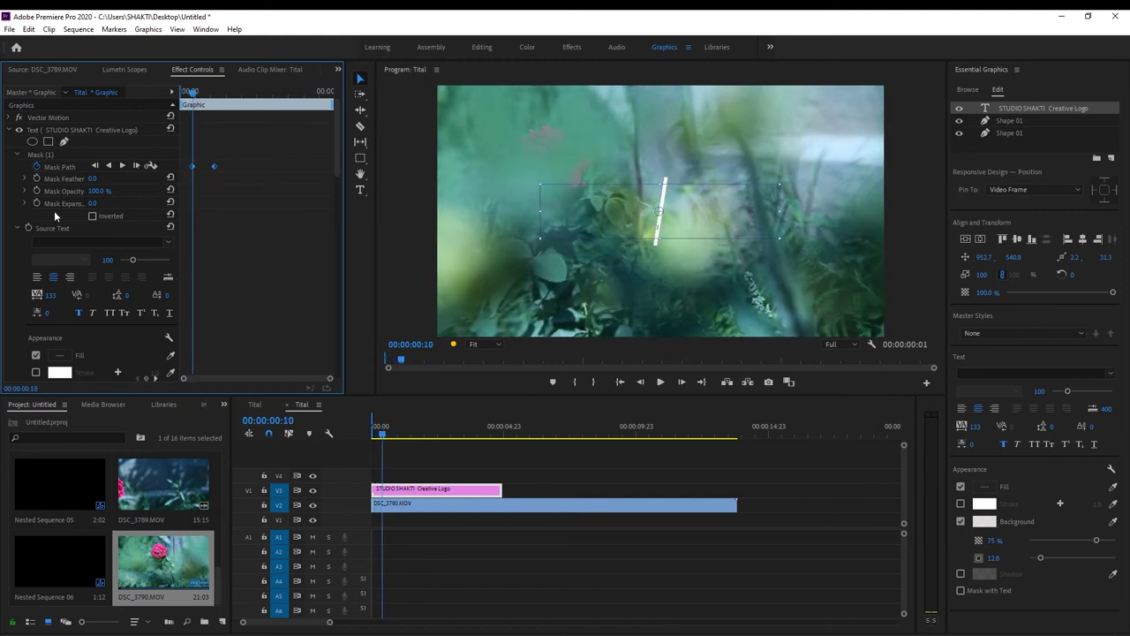
# Add a Mask Opacity keyframe, cancelling the warning so existing keyframes are kept
pyautogui.click(36, 191)
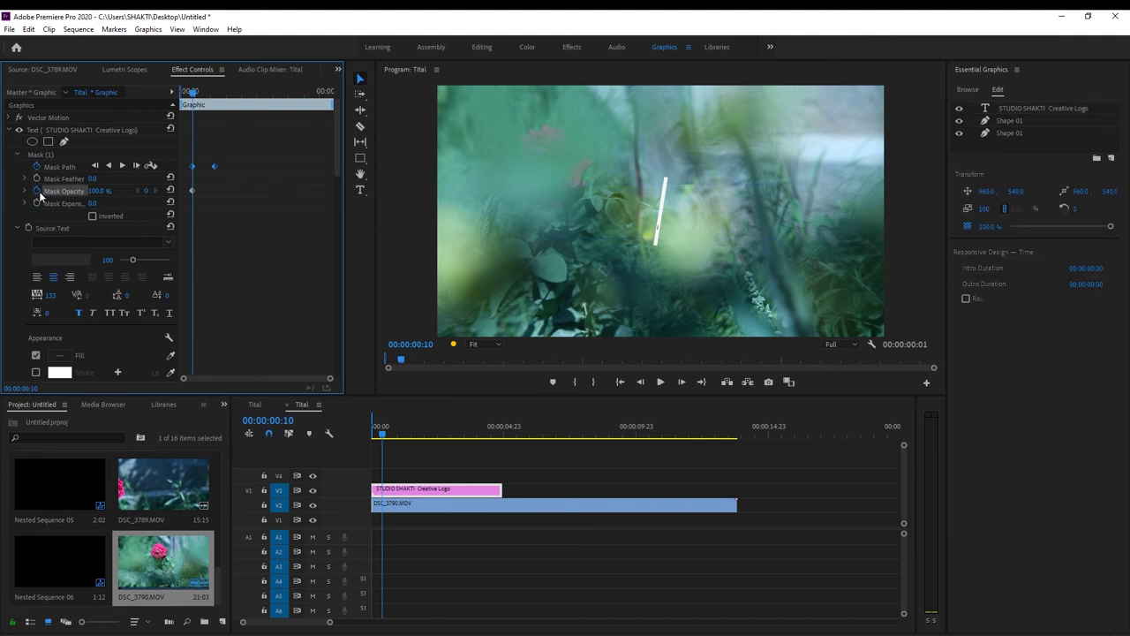
pyautogui.click(36, 191)
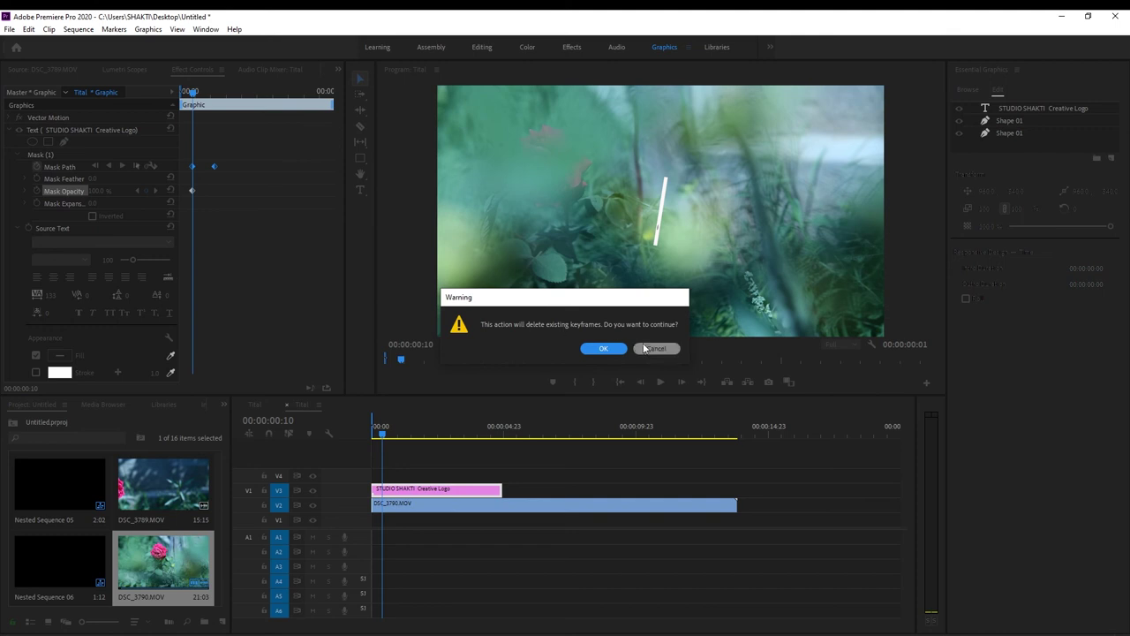
pyautogui.click(645, 349)
pyautogui.moveTo(339, 148); pyautogui.dragTo(343, 289)
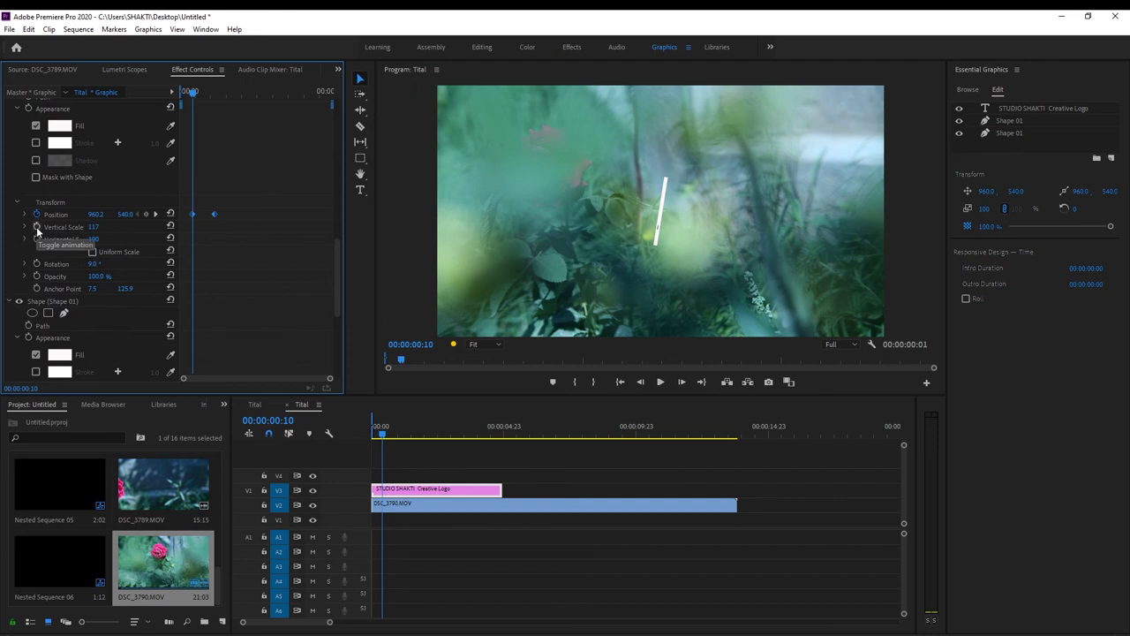
# Keyframe the first white bar's Vertical Scale, setting it to 114 at the first frame, and preview
pyautogui.click(37, 227)
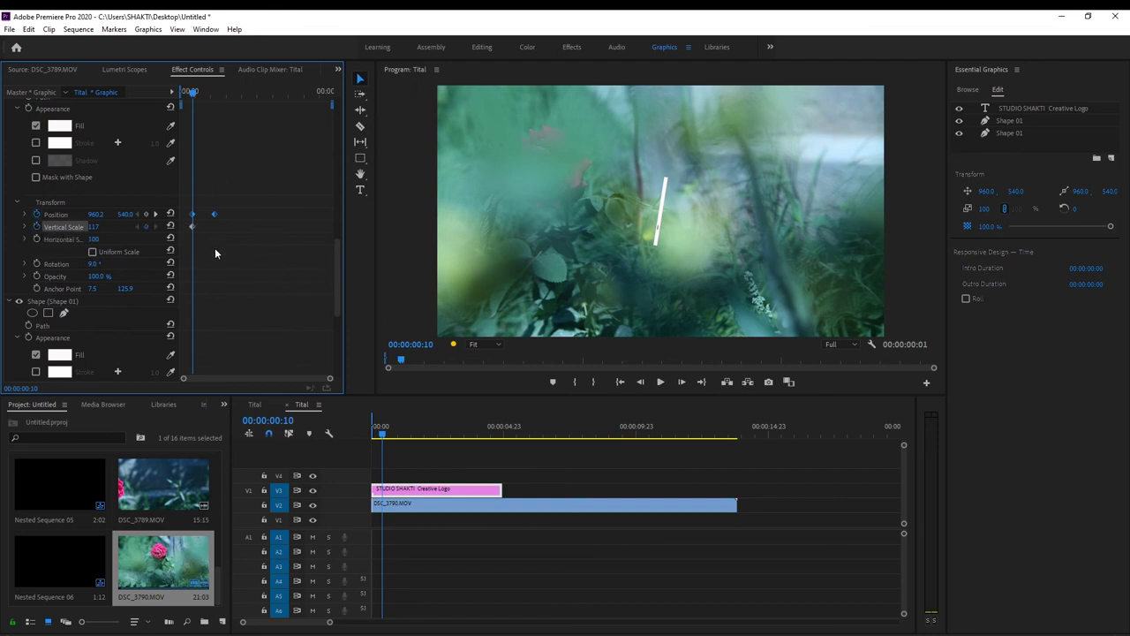
pyautogui.moveTo(191, 226); pyautogui.dragTo(186, 231)
pyautogui.moveTo(192, 104); pyautogui.dragTo(176, 105)
pyautogui.moveTo(103, 230); pyautogui.dragTo(97, 230)
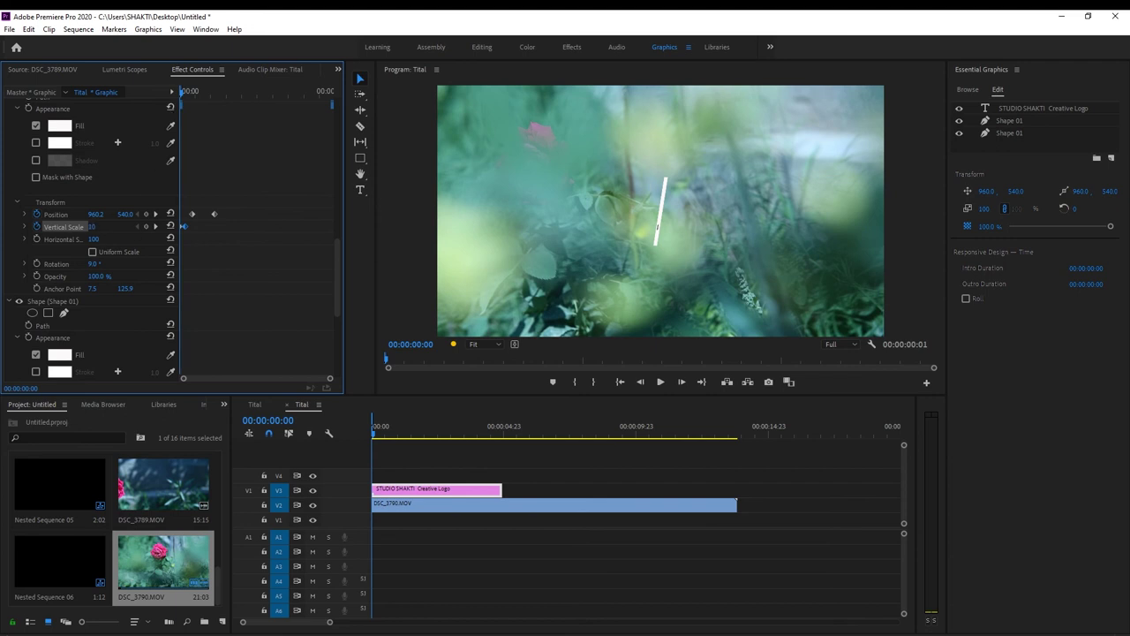
pyautogui.press('space')
pyautogui.moveTo(196, 93); pyautogui.dragTo(181, 104)
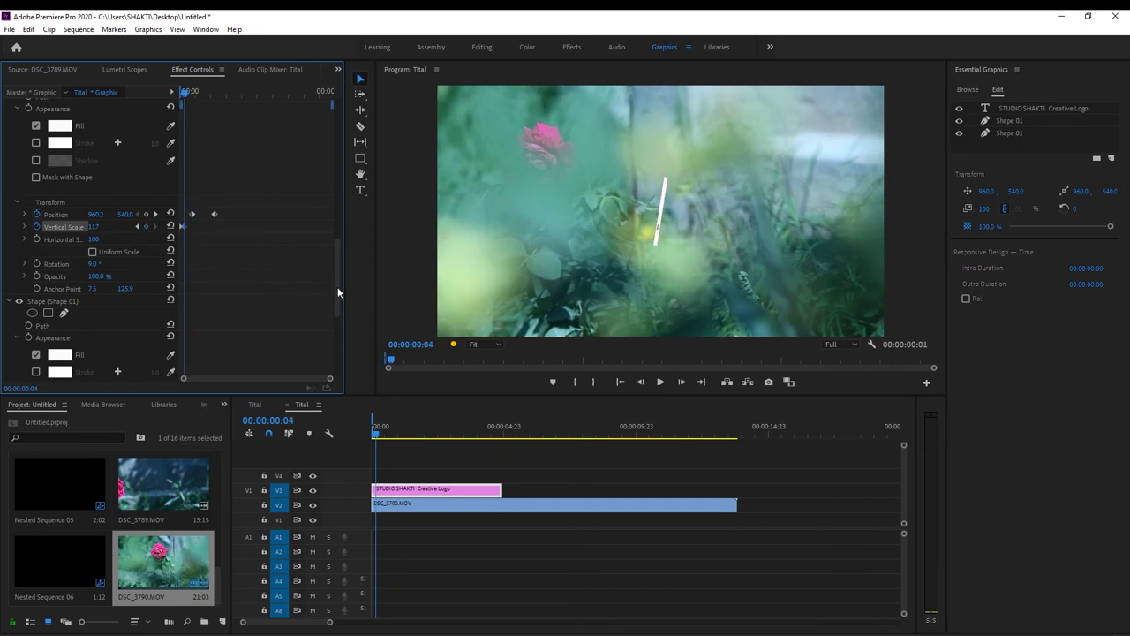
# Keyframe the other bar's Vertical Scale to about 0 at the first frame, then preview and zoom the keyframe timeline
pyautogui.moveTo(338, 291); pyautogui.dragTo(341, 338)
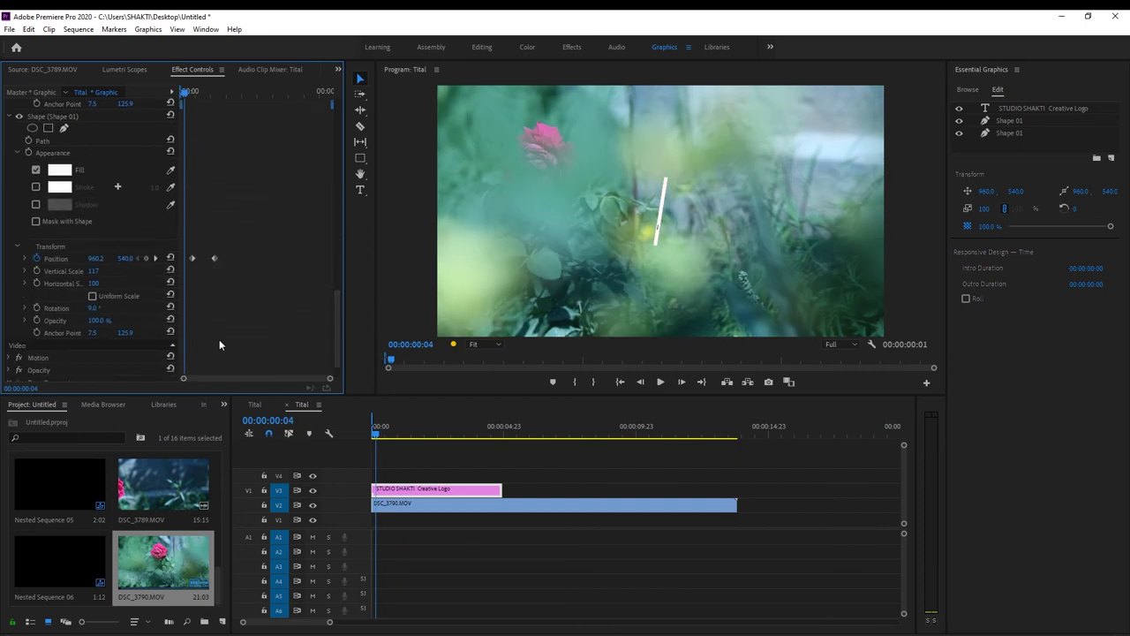
pyautogui.click(37, 271)
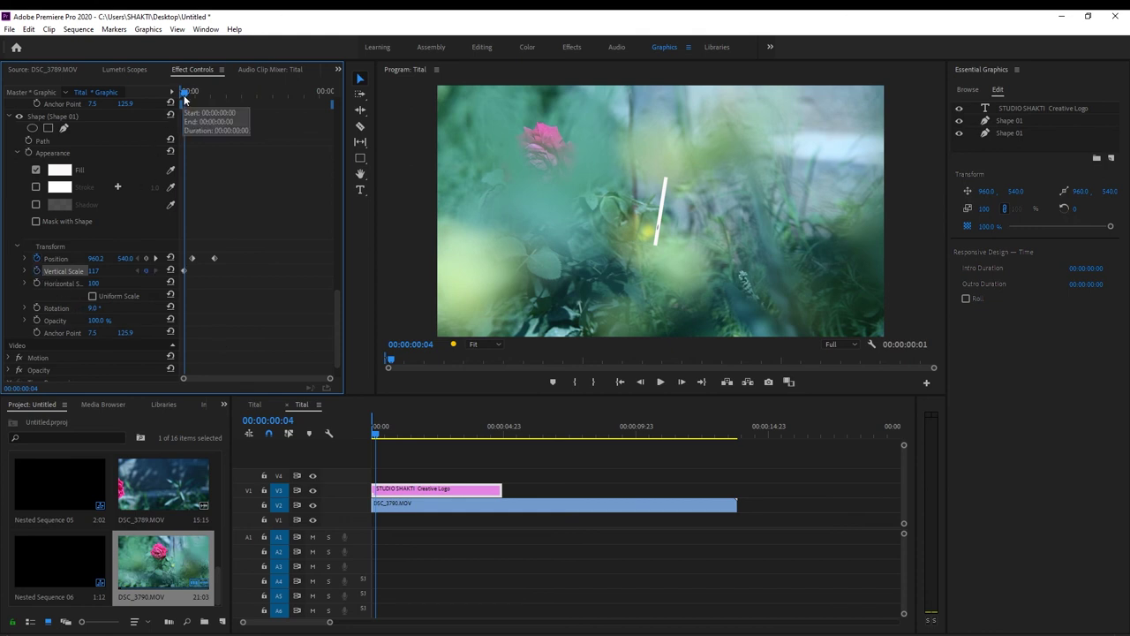
pyautogui.moveTo(184, 100); pyautogui.dragTo(171, 100)
pyautogui.moveTo(97, 268); pyautogui.dragTo(110, 271)
pyautogui.press('space')
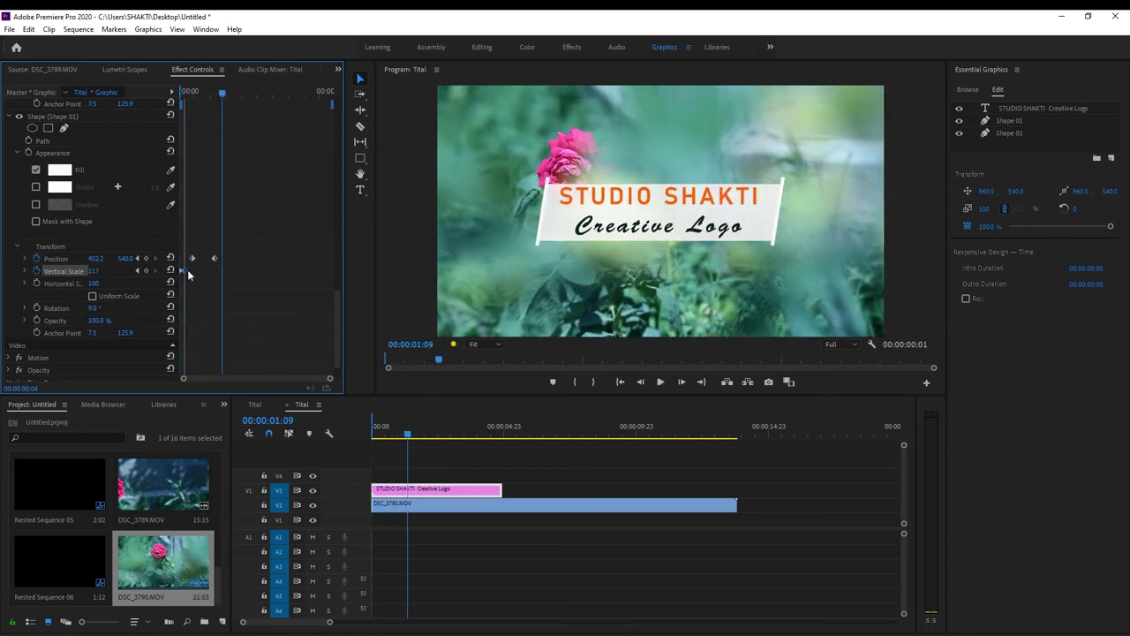
pyautogui.click(181, 103)
pyautogui.moveTo(181, 104)
pyautogui.mouseDown()
pyautogui.moveTo(209, 106)
pyautogui.moveTo(193, 110)
pyautogui.mouseUp()
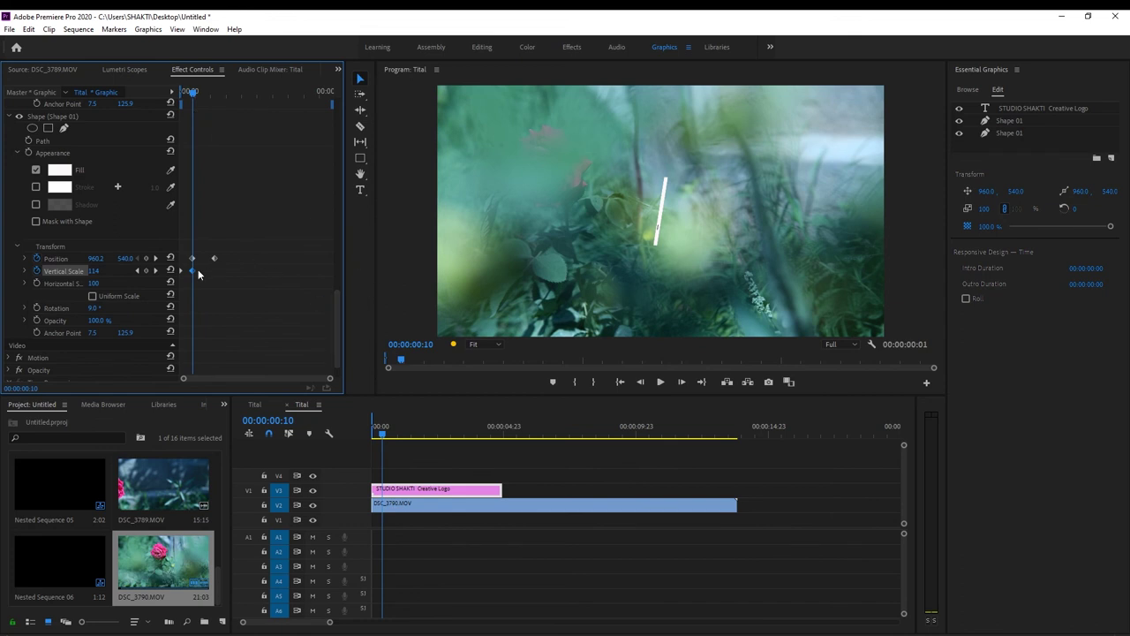
pyautogui.scroll(2, 337, 295)
pyautogui.press('=')
pyautogui.press('=')
pyautogui.press('=')
pyautogui.moveTo(337, 314)
pyautogui.mouseDown()
pyautogui.moveTo(340, 242)
pyautogui.moveTo(367, 306)
pyautogui.mouseUp()
pyautogui.scroll(-2, 299, 315)
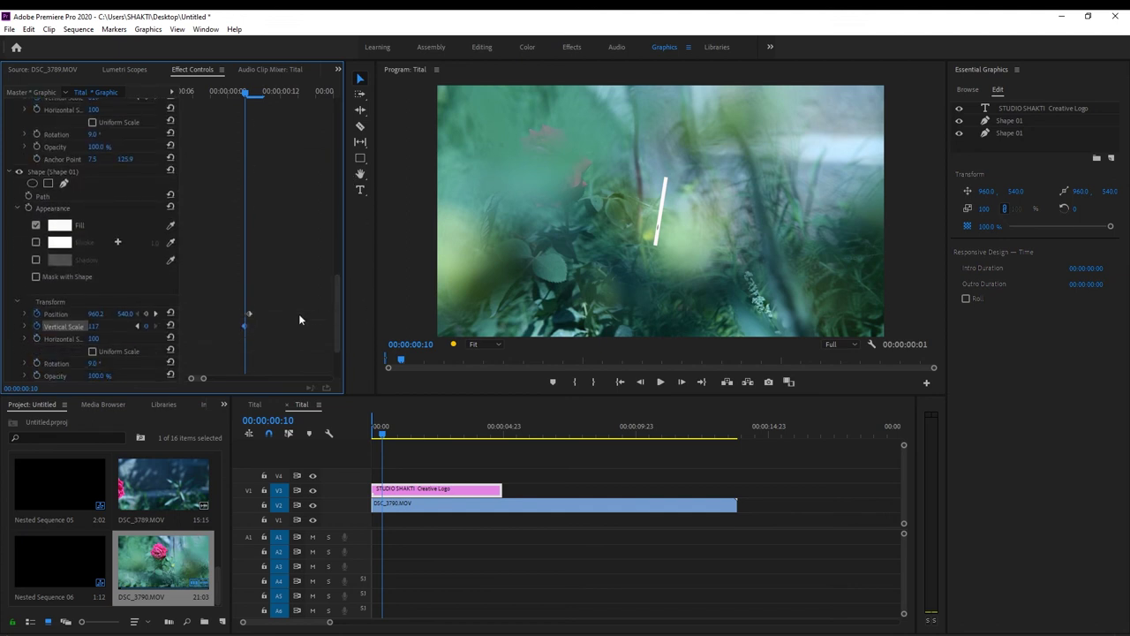
# Drag the bar's full-height Vertical Scale keyframe later, then play the title from the start
pyautogui.moveTo(338, 316); pyautogui.dragTo(340, 231)
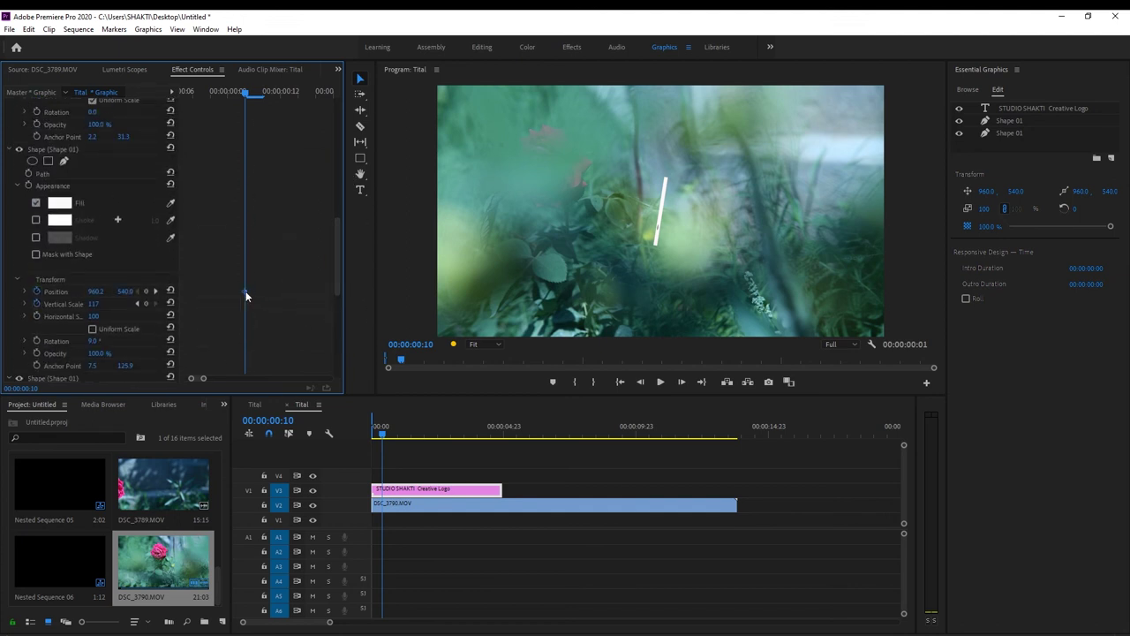
pyautogui.moveTo(335, 268)
pyautogui.mouseDown()
pyautogui.moveTo(350, 366)
pyautogui.moveTo(347, 251)
pyautogui.mouseUp()
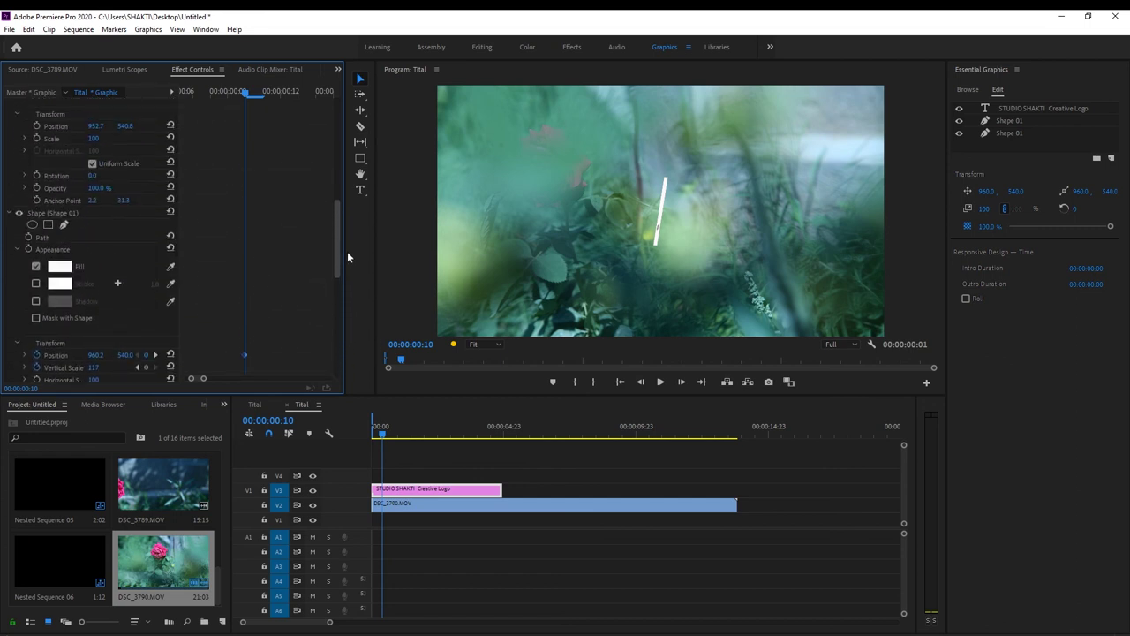
pyautogui.moveTo(210, 378); pyautogui.dragTo(195, 386)
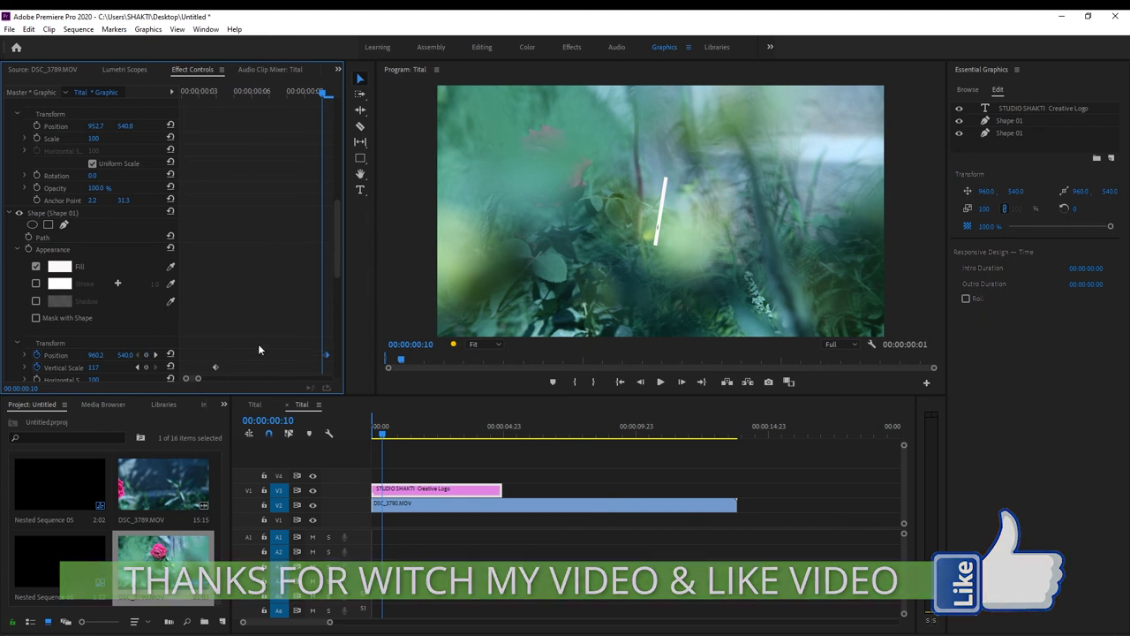
pyautogui.moveTo(217, 367); pyautogui.dragTo(322, 367)
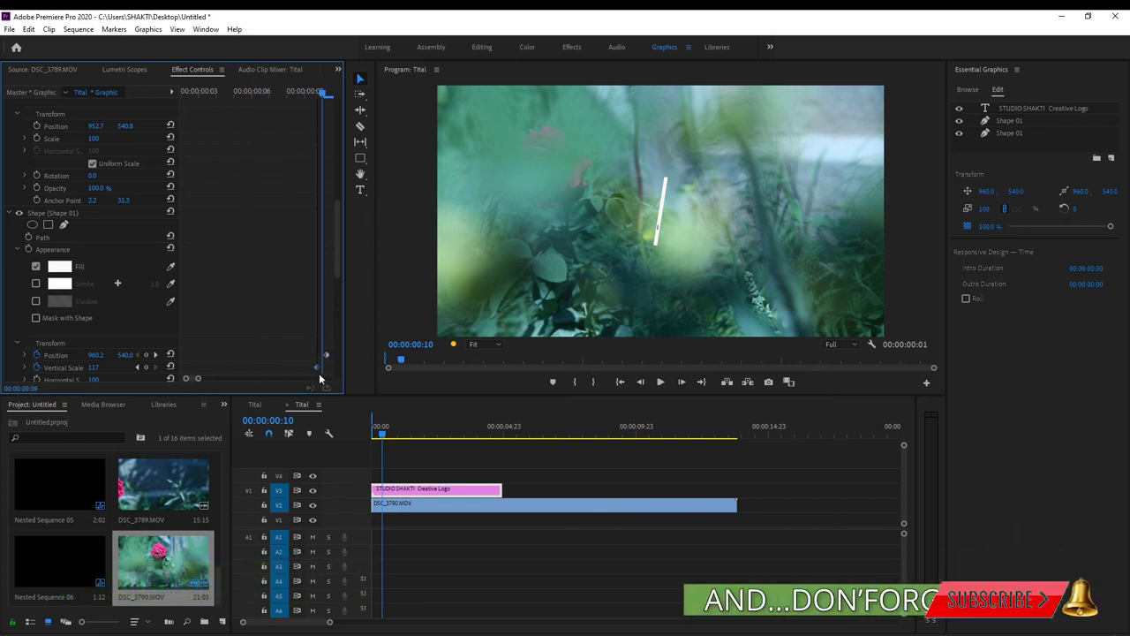
pyautogui.click(373, 433)
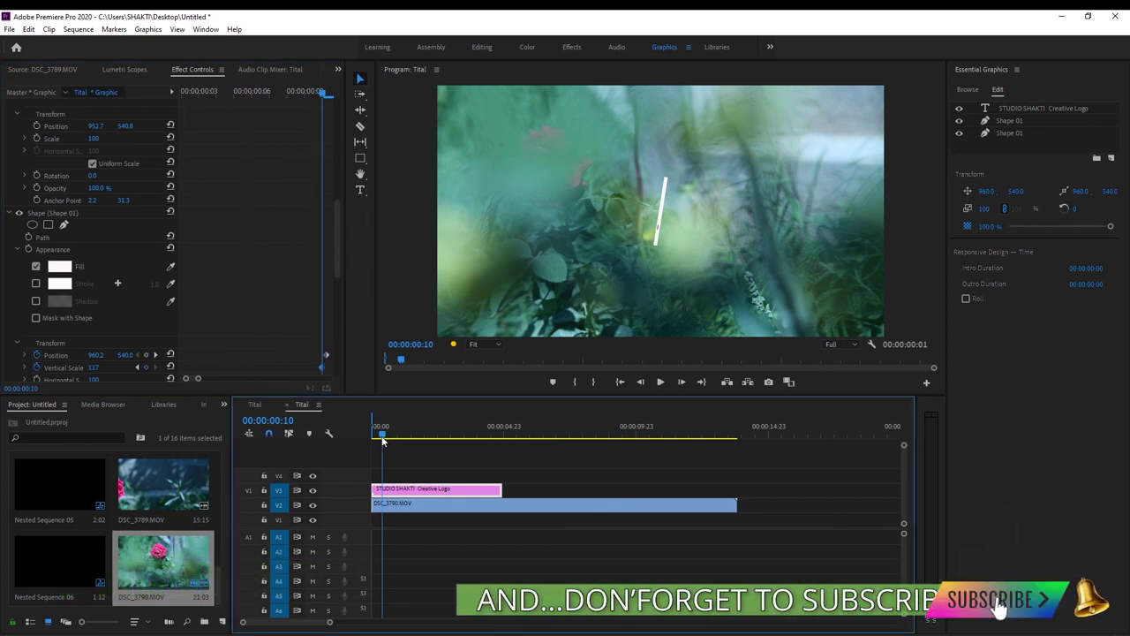
pyautogui.press('space')
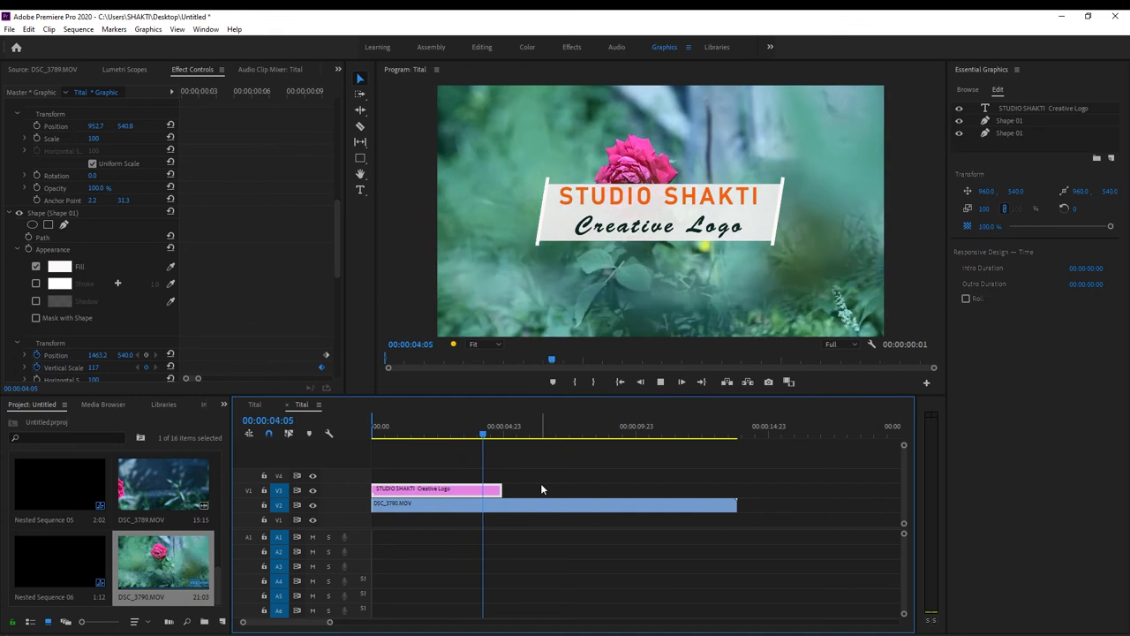
pyautogui.press('space')
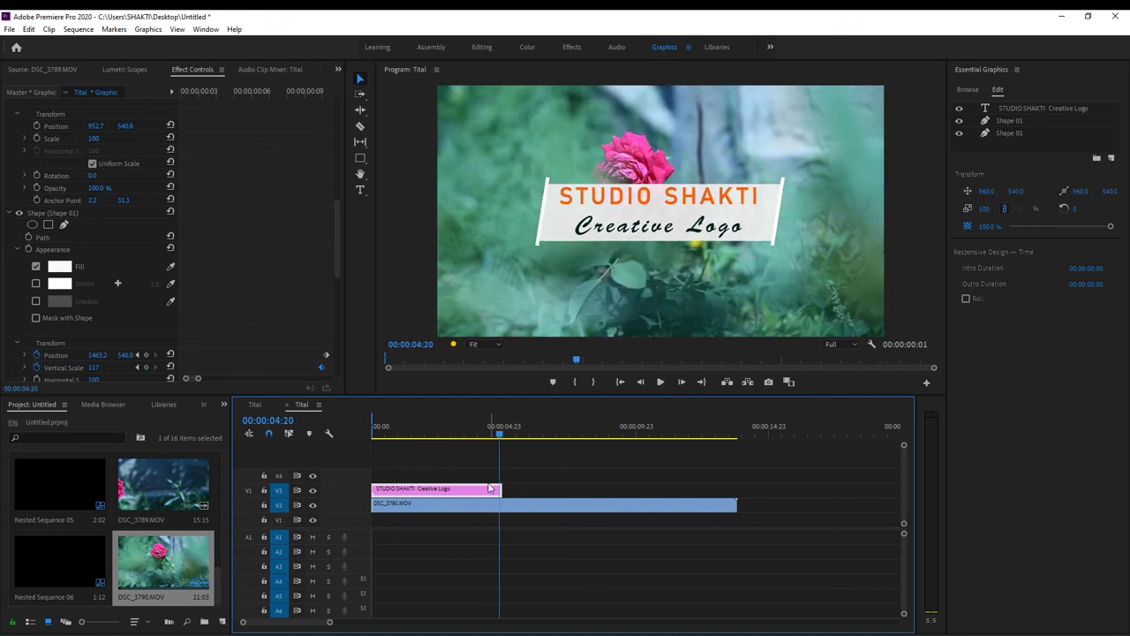